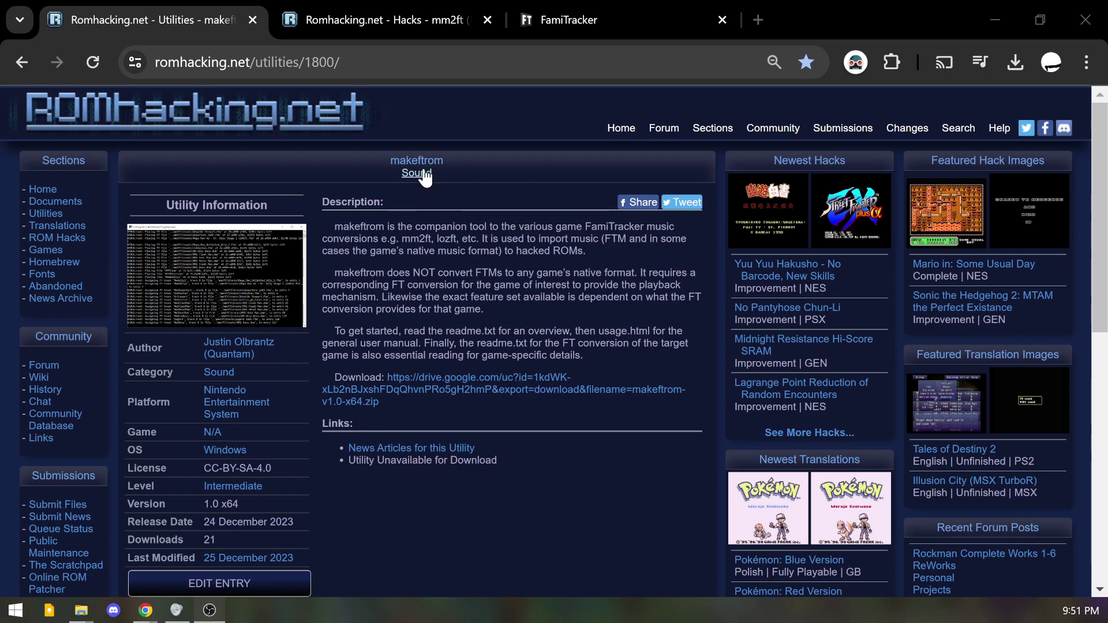
Switch to the mm2ft (Mega Man 2 FamiTracker Conversion) tab and scroll back to its top.
{"action": "left_click", "coordinate": [381, 19]}
{"action": "scroll", "coordinate": [554, 347], "scroll_direction": "up", "scroll_amount": 5}
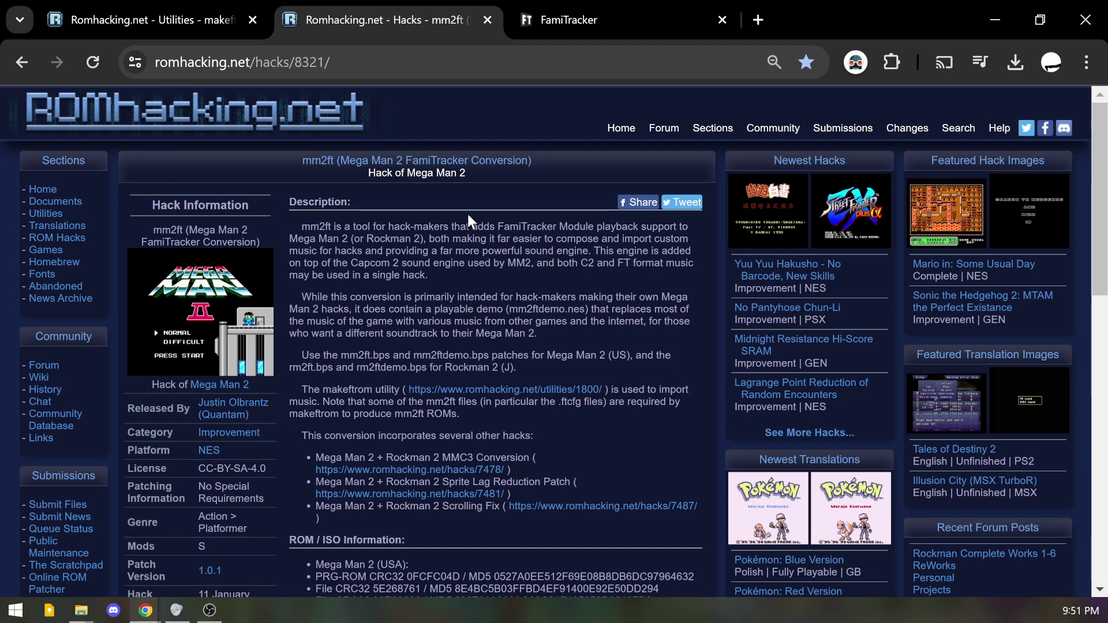
{"action": "mouse_move", "coordinate": [81, 610]}
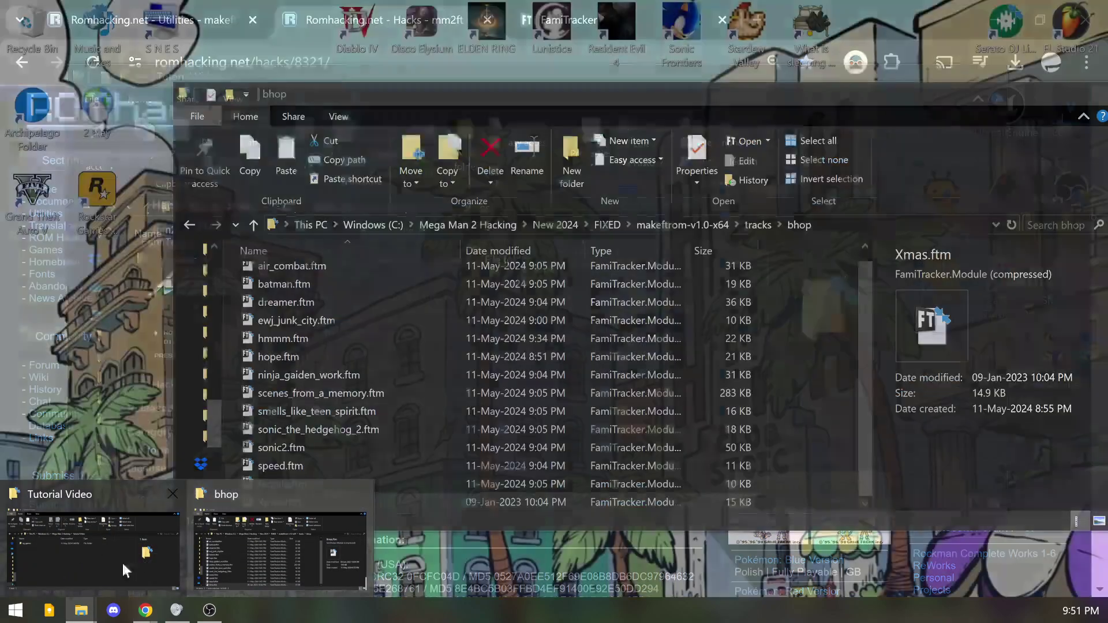
{"action": "left_click", "coordinate": [118, 553]}
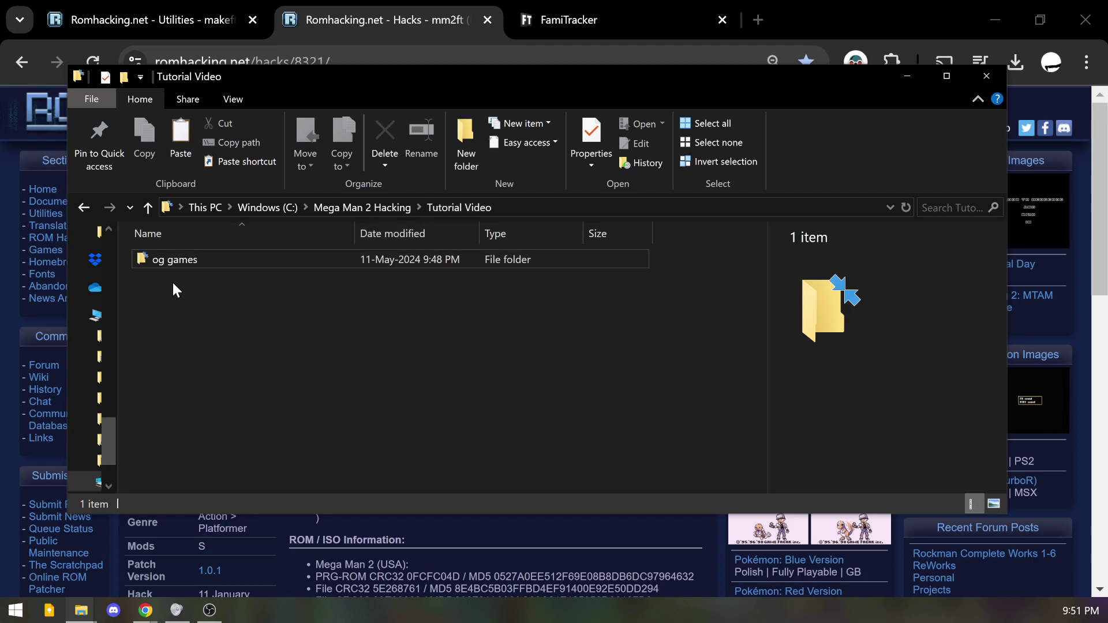
{"action": "left_click", "coordinate": [185, 263]}
{"action": "double_click", "coordinate": [185, 264]}
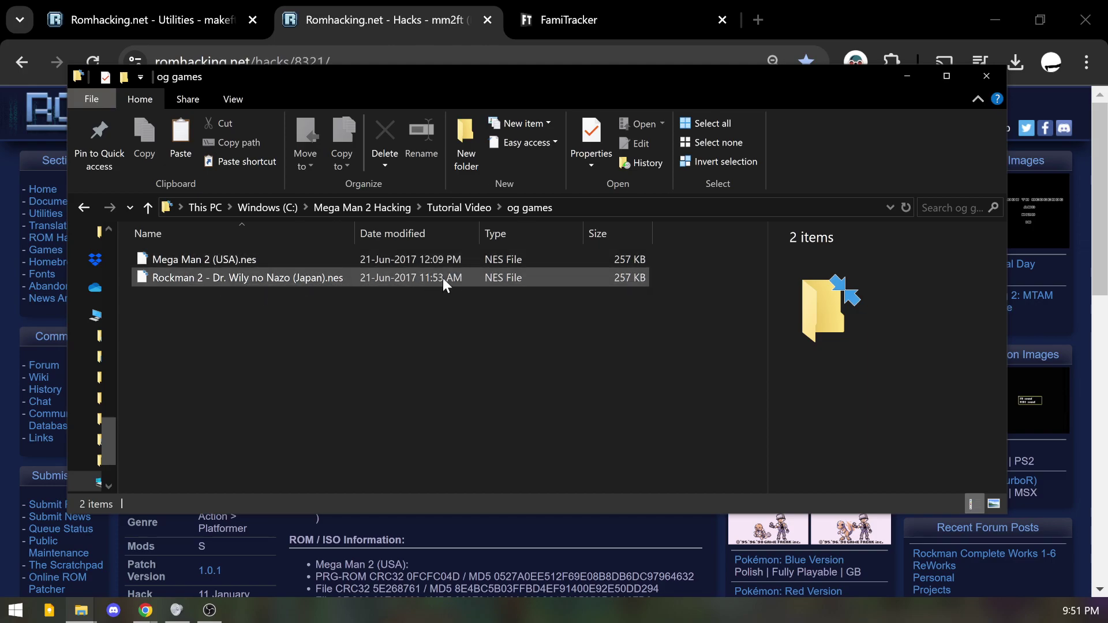
{"action": "left_click", "coordinate": [463, 207]}
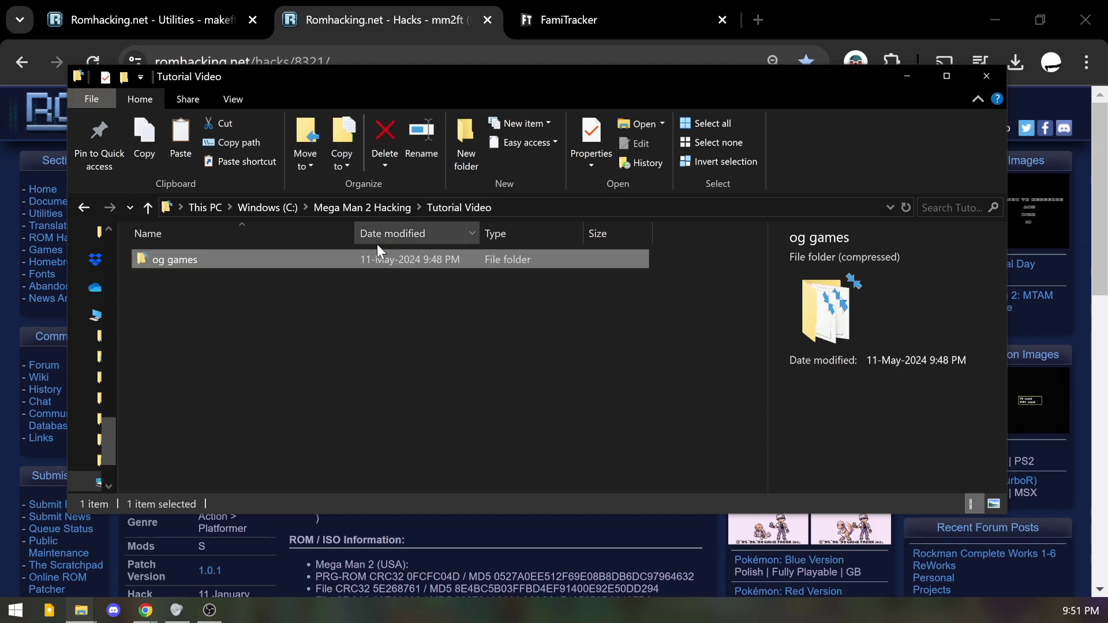
{"action": "left_click", "coordinate": [327, 347]}
{"action": "left_click", "coordinate": [344, 1]}
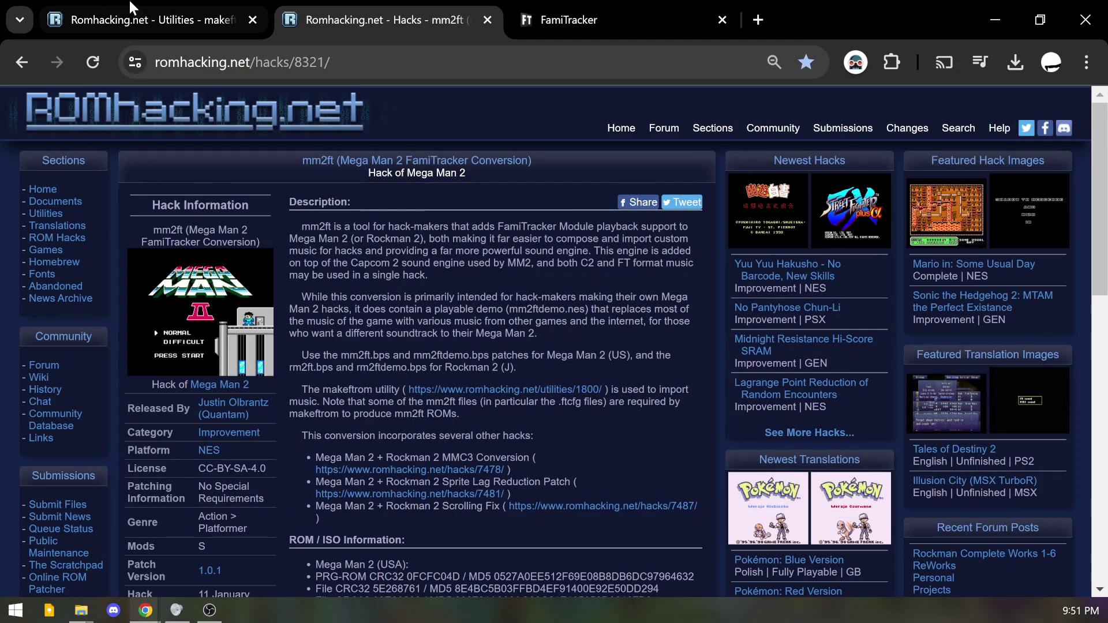
Download the makeftrom zip from its Google Drive link into Tutorial Video.
{"action": "left_click", "coordinate": [130, 2]}
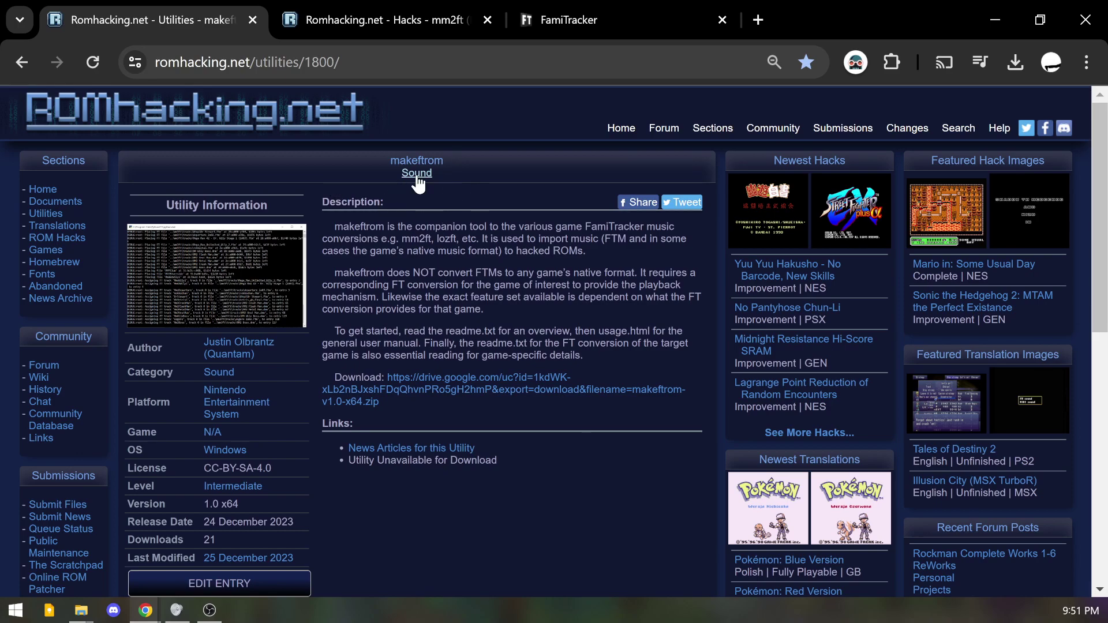
{"action": "left_click_drag", "start_coordinate": [389, 164], "coordinate": [478, 172]}
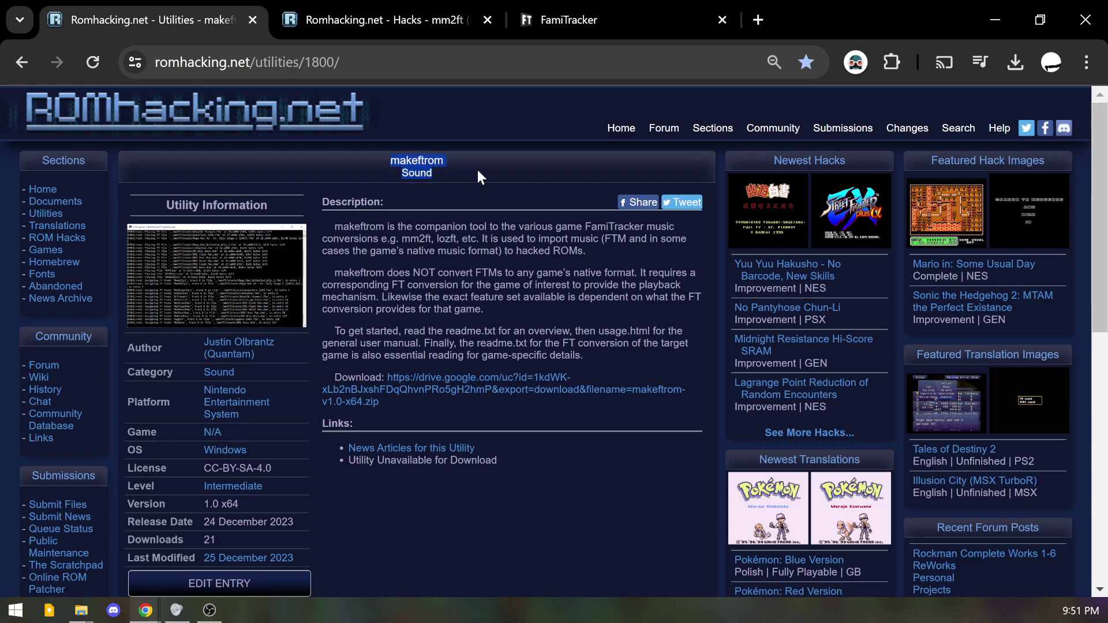
{"action": "mouse_move", "coordinate": [443, 239]}
{"action": "left_mouse_down"}
{"action": "mouse_move", "coordinate": [407, 251]}
{"action": "mouse_move", "coordinate": [426, 239]}
{"action": "left_mouse_up"}
{"action": "left_click", "coordinate": [399, 239]}
{"action": "left_click", "coordinate": [429, 239]}
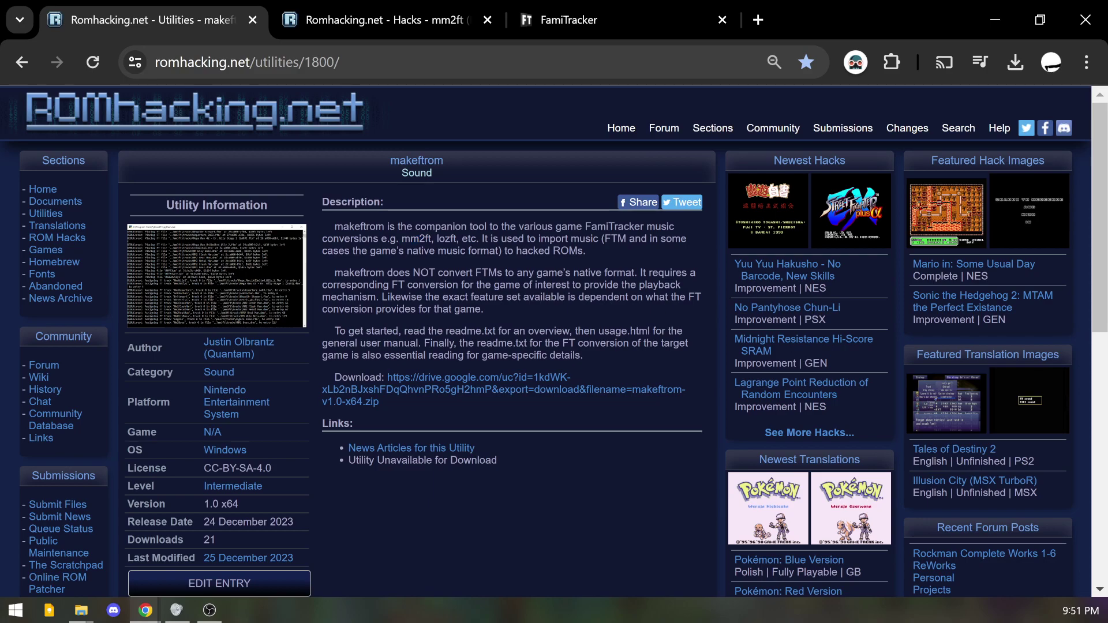
{"action": "left_click", "coordinate": [440, 388]}
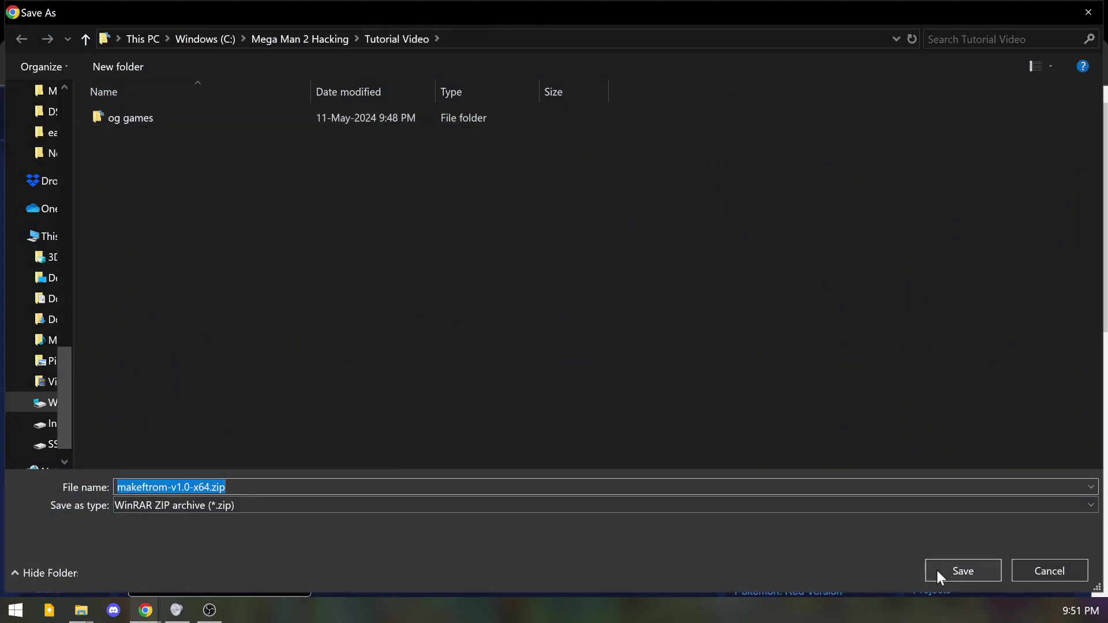
{"action": "left_click", "coordinate": [938, 569]}
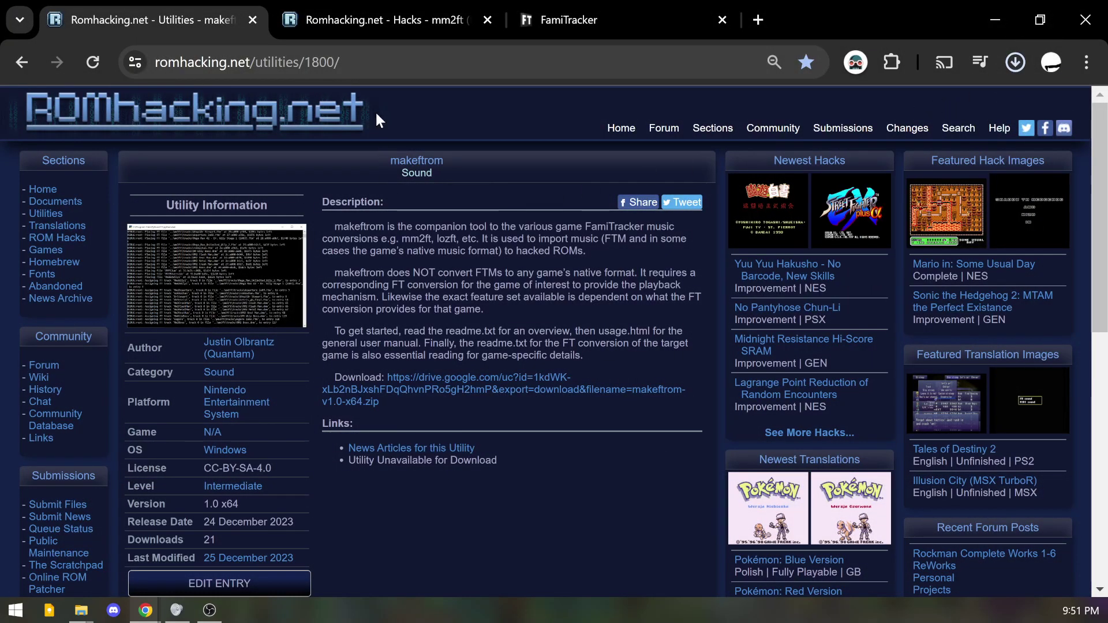
Download the mm2ft v1.0.1 zip from its hack page into Tutorial Video.
{"action": "left_click", "coordinate": [365, 21]}
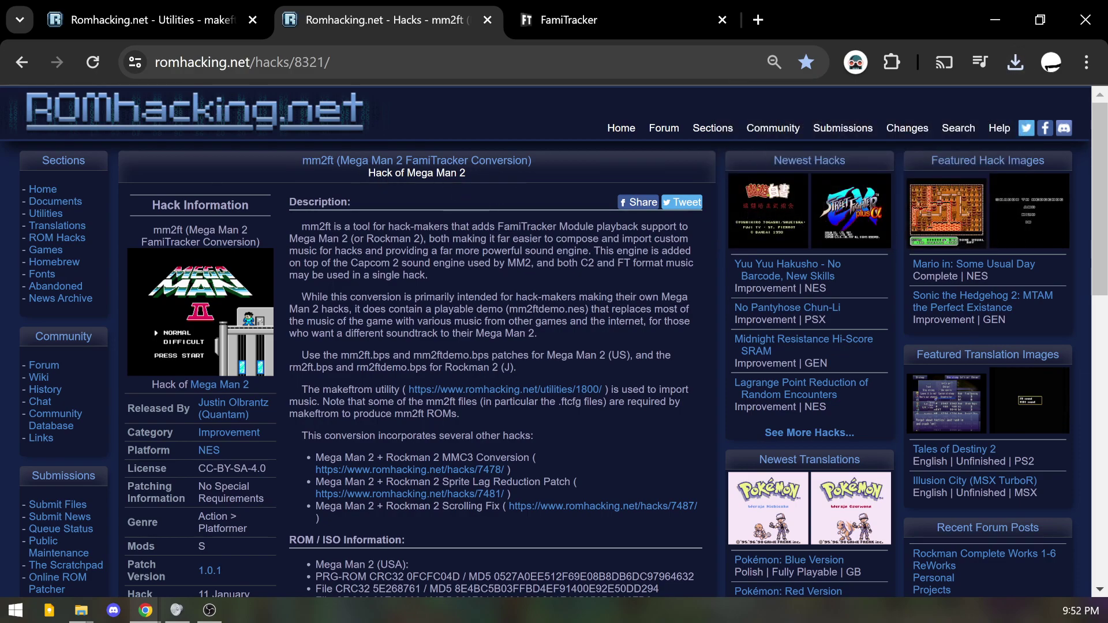
{"action": "scroll", "coordinate": [530, 346], "scroll_direction": "down", "scroll_amount": 6}
{"action": "left_click", "coordinate": [334, 404]}
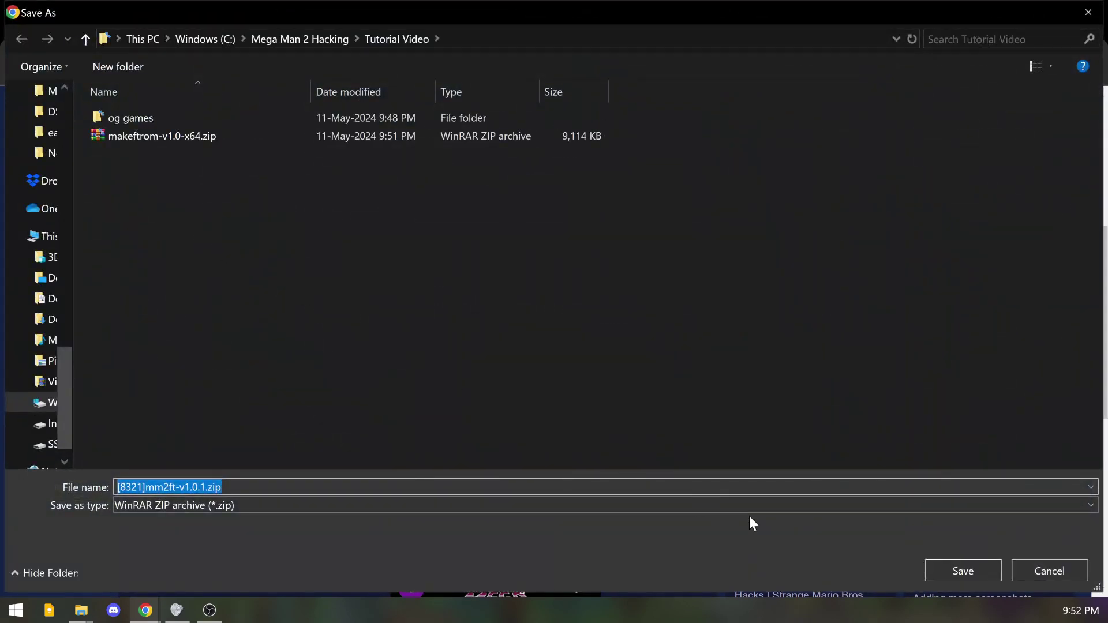
{"action": "left_click", "coordinate": [938, 567]}
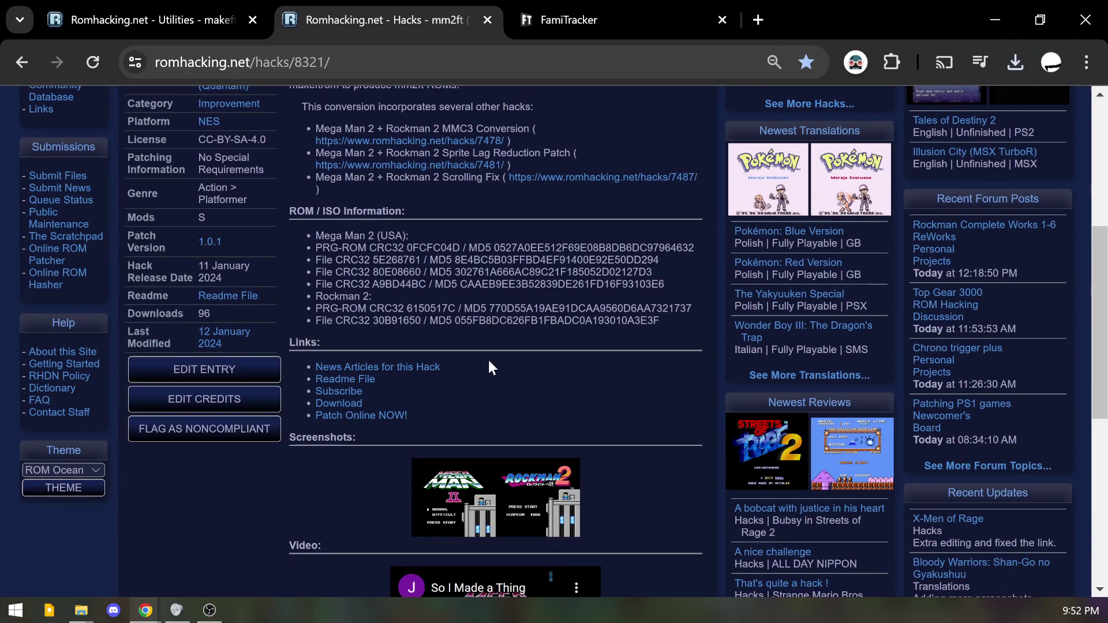
{"action": "scroll", "coordinate": [491, 367], "scroll_direction": "up", "scroll_amount": 6}
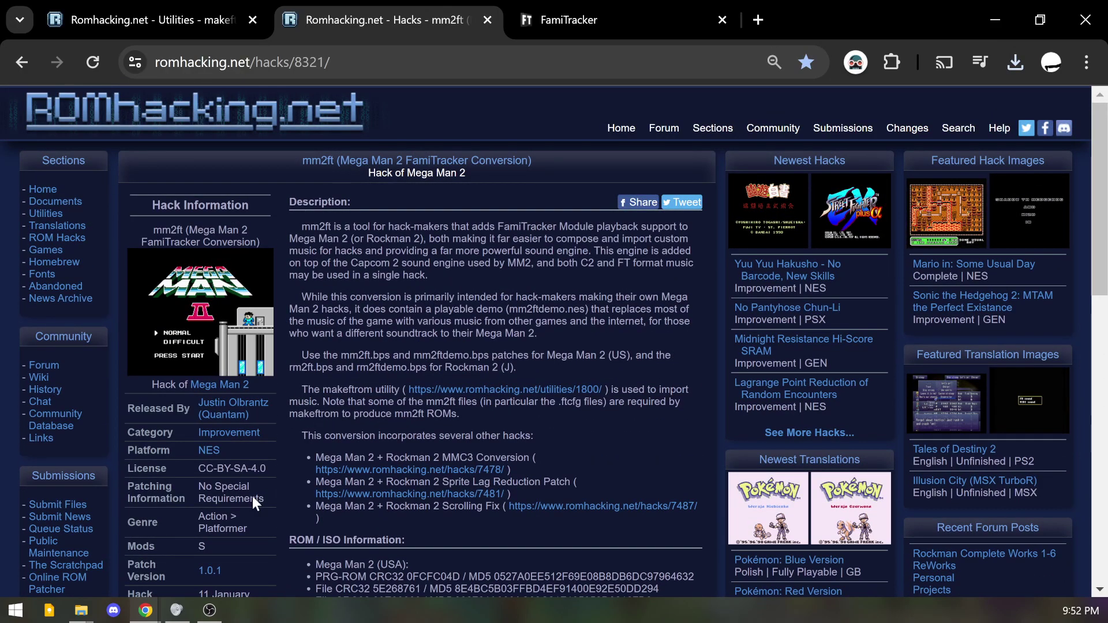
Extract both zips into Tutorial Video, overwriting existing files with Yes to All.
{"action": "mouse_move", "coordinate": [81, 611]}
{"action": "left_click", "coordinate": [119, 547]}
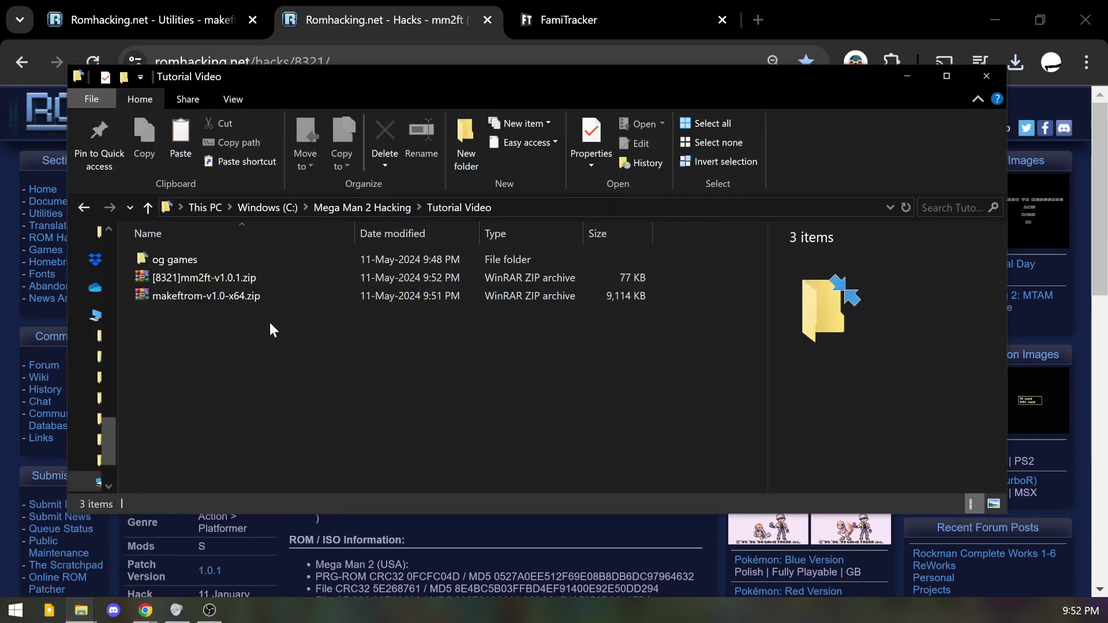
{"action": "left_click", "coordinate": [193, 295]}
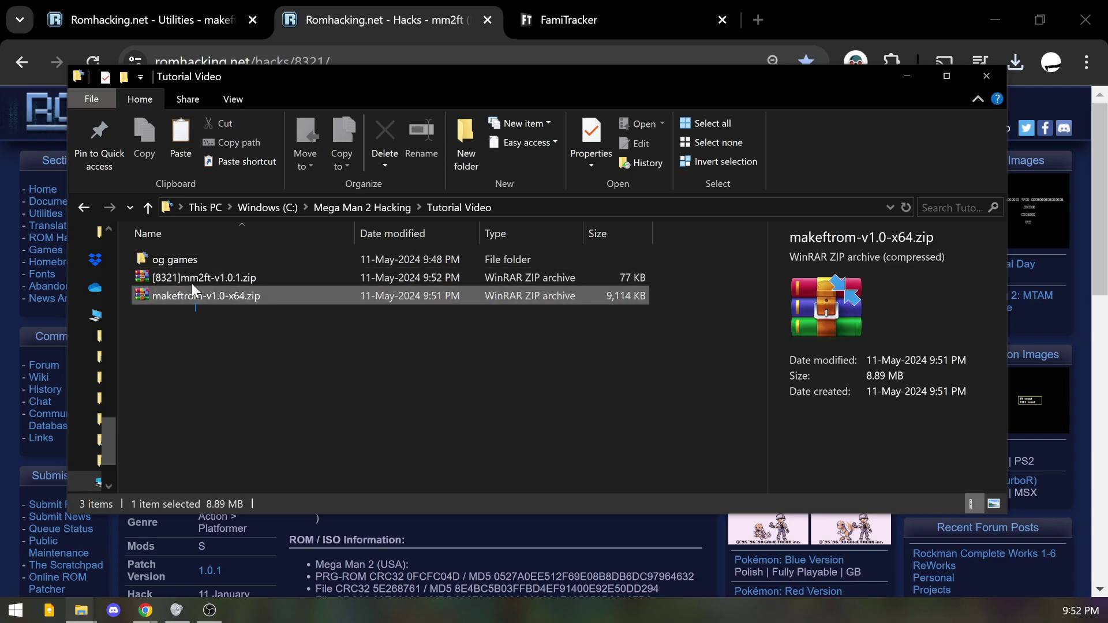
{"action": "left_click", "coordinate": [190, 277], "text": "shift"}
{"action": "right_click", "coordinate": [164, 275]}
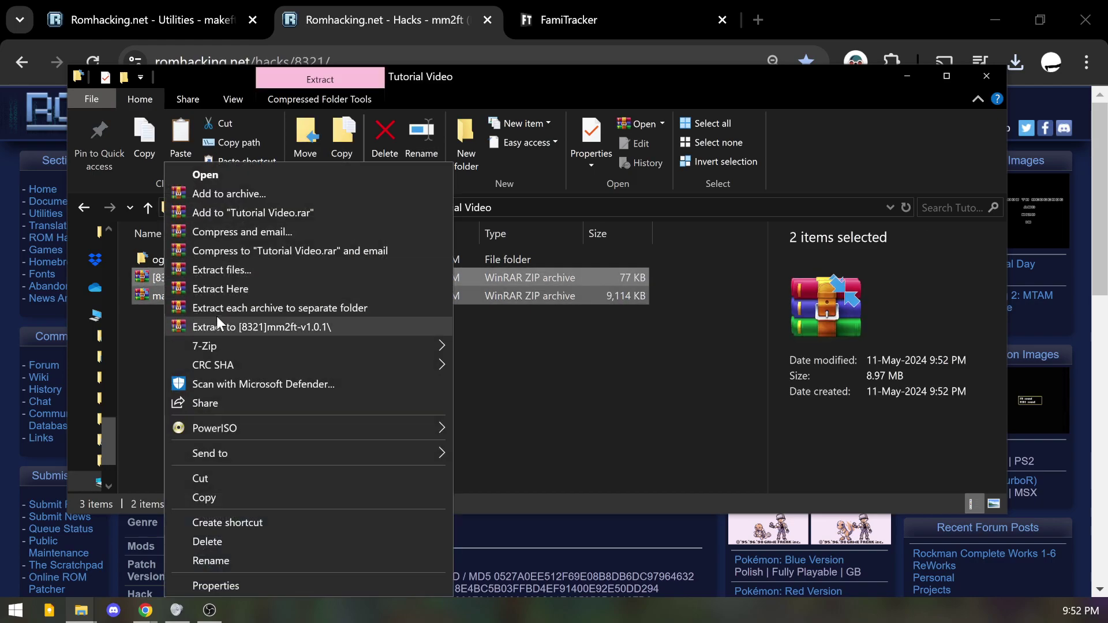
{"action": "left_click", "coordinate": [219, 290]}
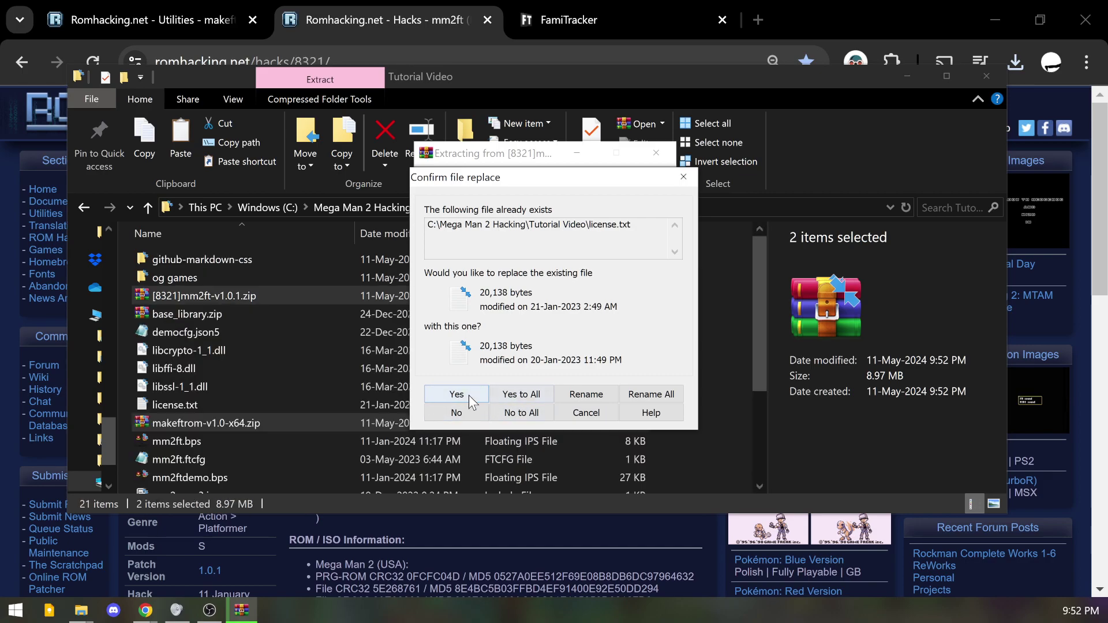
{"action": "left_click", "coordinate": [509, 396]}
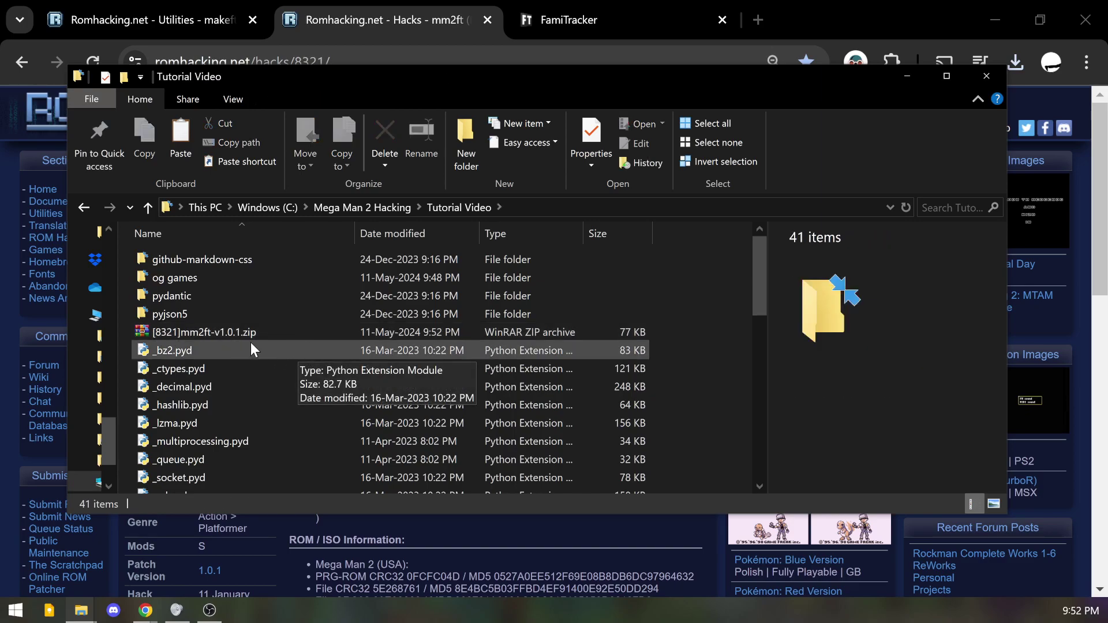
Delete the mm2ft and makeftrom zip archives.
{"action": "left_click", "coordinate": [202, 331]}
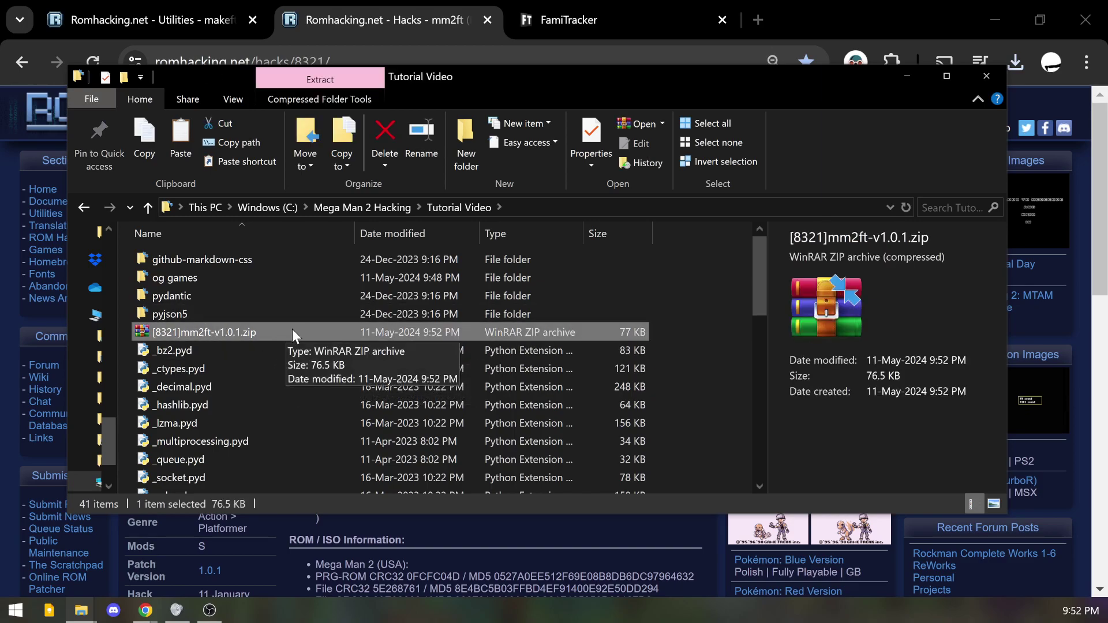
{"action": "key", "text": "Delete"}
{"action": "scroll", "coordinate": [277, 344], "scroll_direction": "down", "scroll_amount": 6}
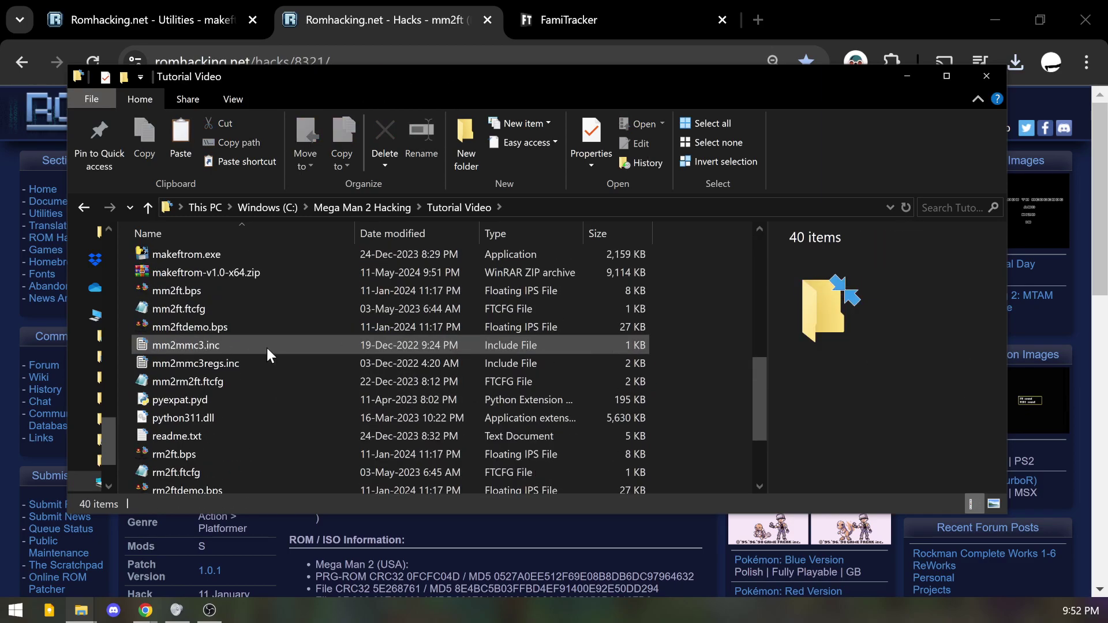
{"action": "left_click", "coordinate": [218, 271]}
{"action": "key", "text": "Delete"}
{"action": "scroll", "coordinate": [317, 399], "scroll_direction": "down", "scroll_amount": 2}
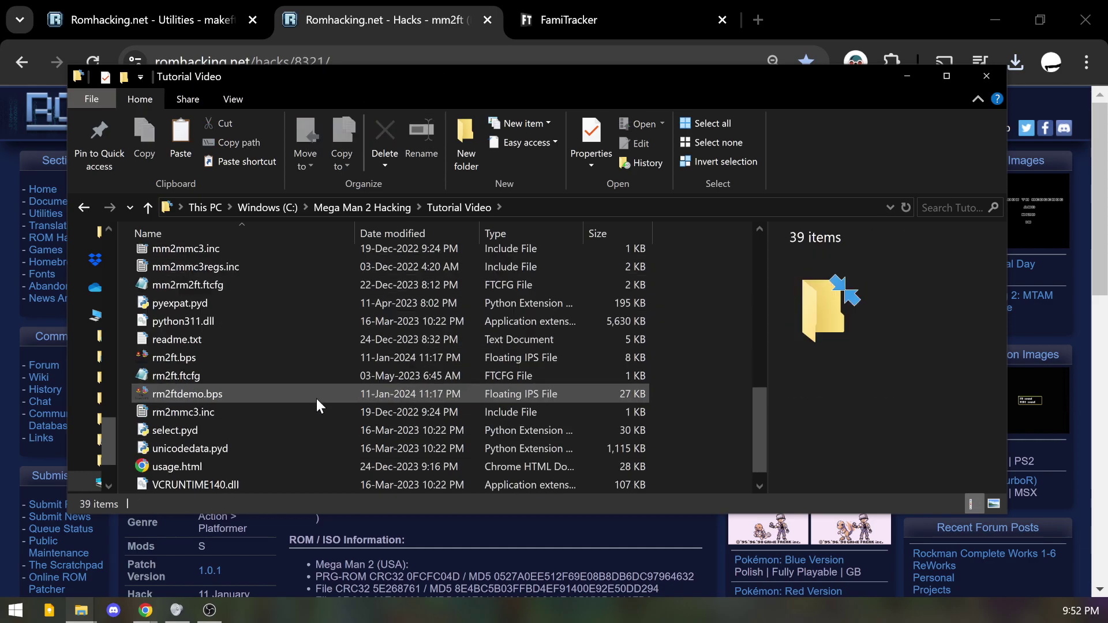
{"action": "scroll", "coordinate": [317, 399], "scroll_direction": "up", "scroll_amount": 9}
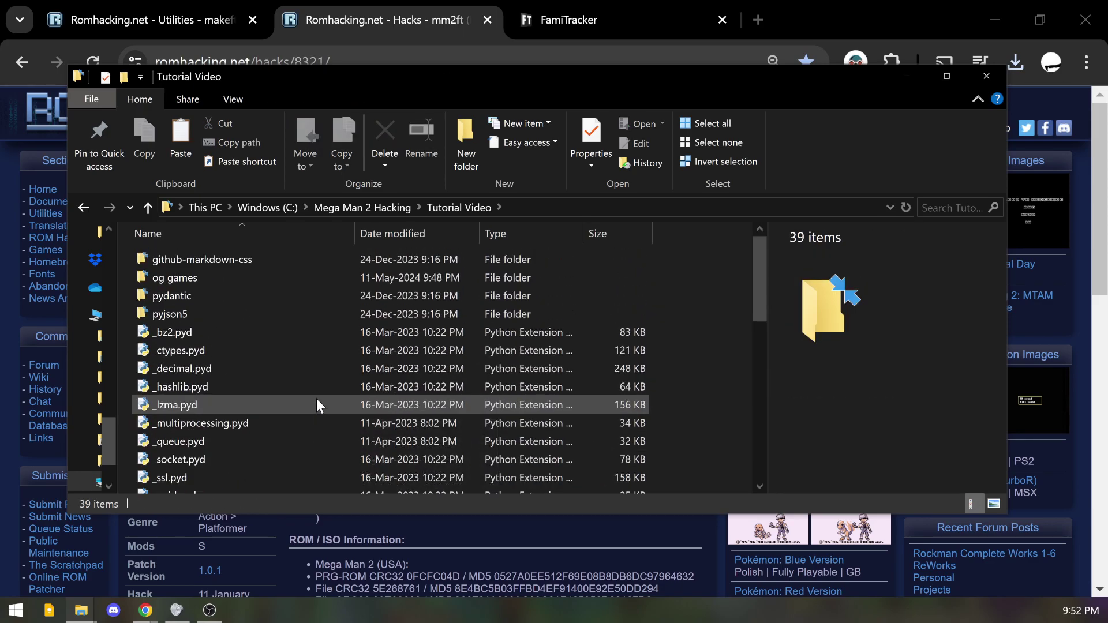
{"action": "scroll", "coordinate": [317, 398], "scroll_direction": "down", "scroll_amount": 1}
Maximize the Tutorial Video window and look through its 39 items.
{"action": "left_click", "coordinate": [947, 75]}
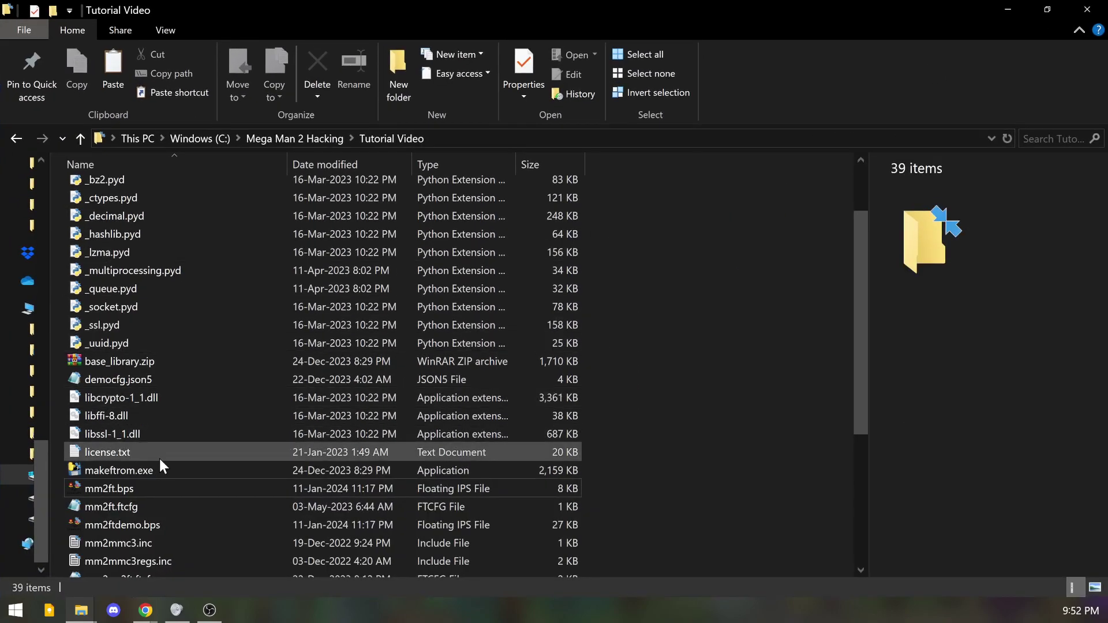
{"action": "scroll", "coordinate": [160, 456], "scroll_direction": "up", "scroll_amount": 2}
{"action": "scroll", "coordinate": [192, 438], "scroll_direction": "down", "scroll_amount": 1}
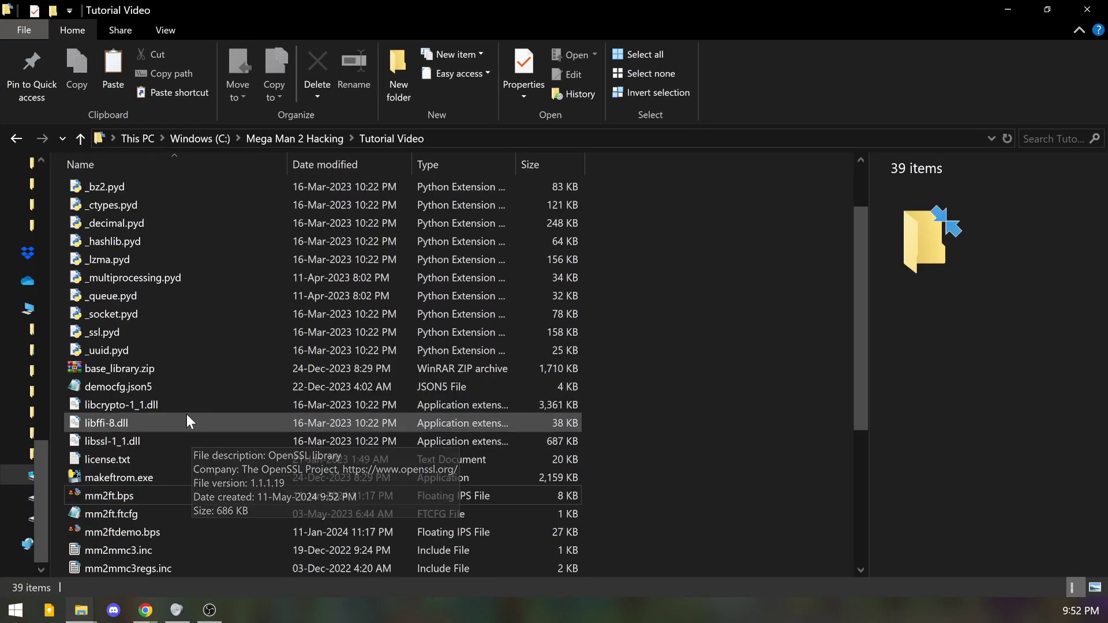
{"action": "scroll", "coordinate": [188, 421], "scroll_direction": "down", "scroll_amount": 2}
{"action": "scroll", "coordinate": [157, 420], "scroll_direction": "down", "scroll_amount": 2}
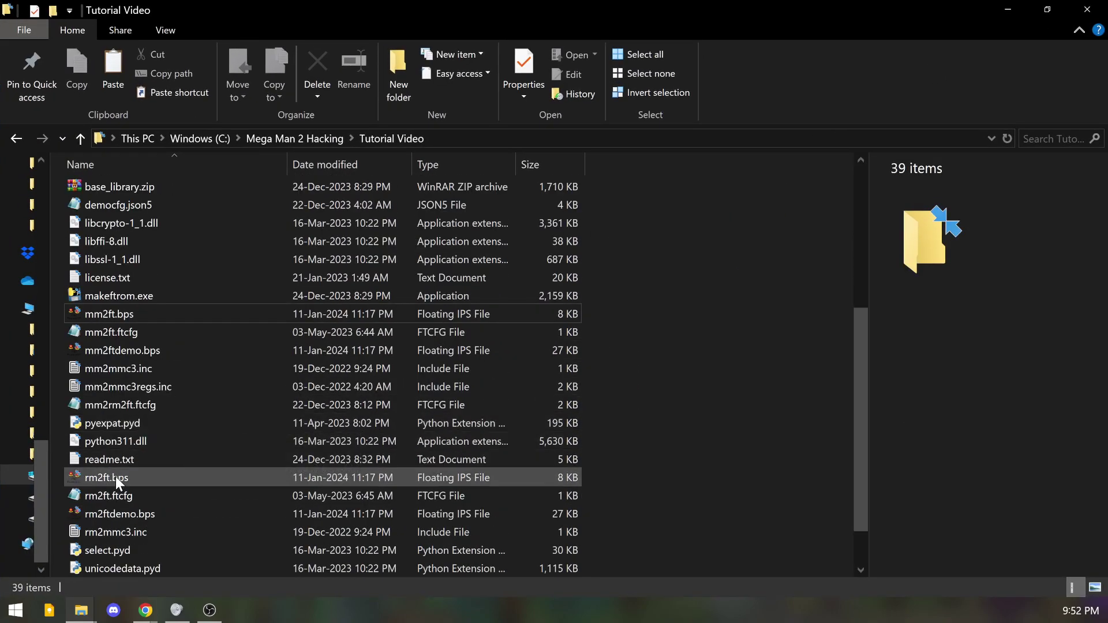
Open readme.txt in Notepad and read the PREREQUISITES section.
{"action": "double_click", "coordinate": [112, 459]}
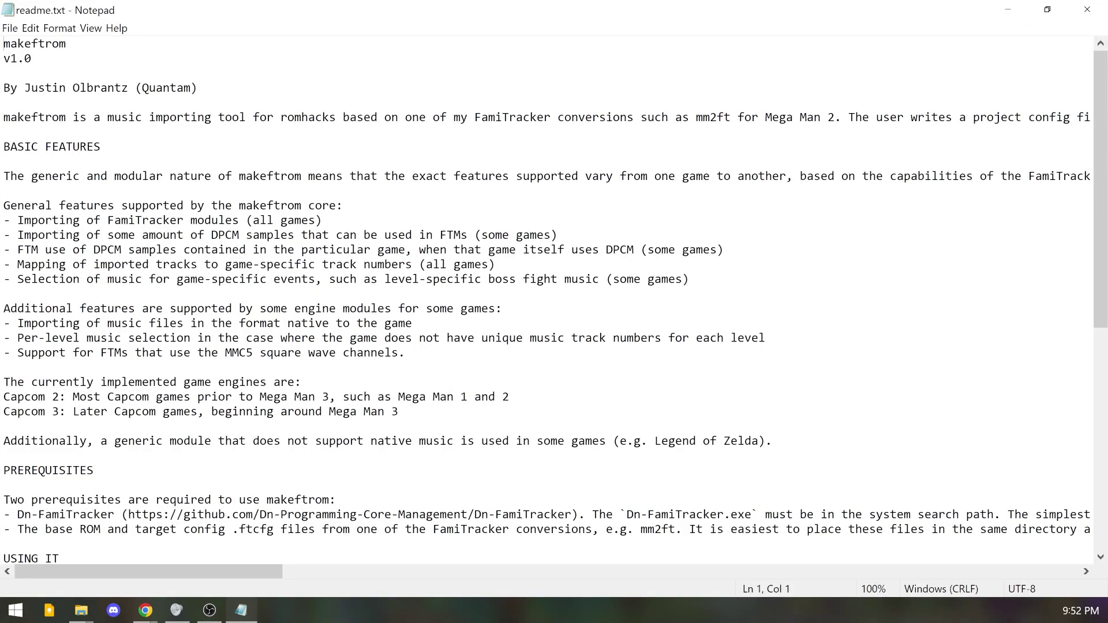
{"action": "scroll", "coordinate": [548, 301], "scroll_direction": "down", "scroll_amount": 2}
{"action": "left_click", "coordinate": [6, 411]}
{"action": "key", "text": "Down"}
{"action": "key", "text": "shift+End"}
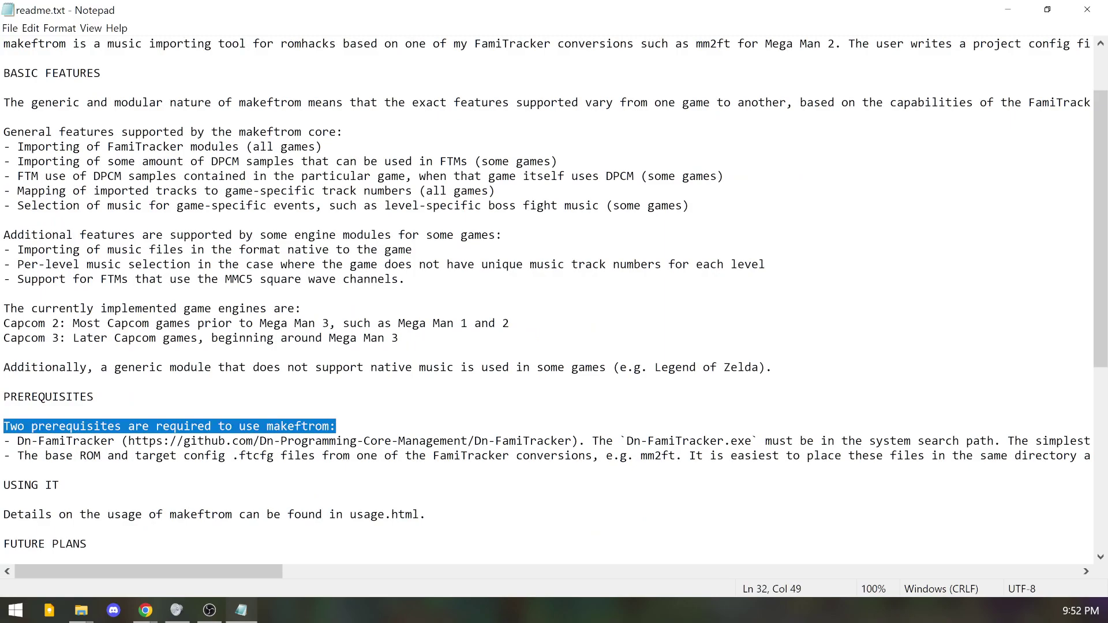
{"action": "scroll", "coordinate": [548, 300], "scroll_direction": "down", "scroll_amount": 2}
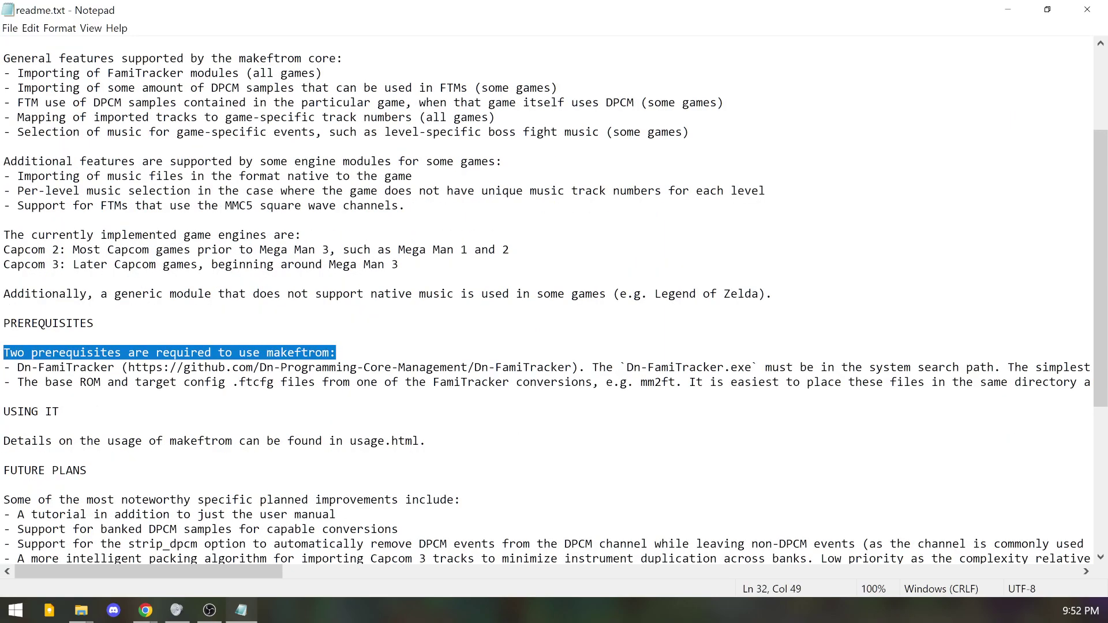
{"action": "left_click_drag", "start_coordinate": [38, 382], "coordinate": [128, 382]}
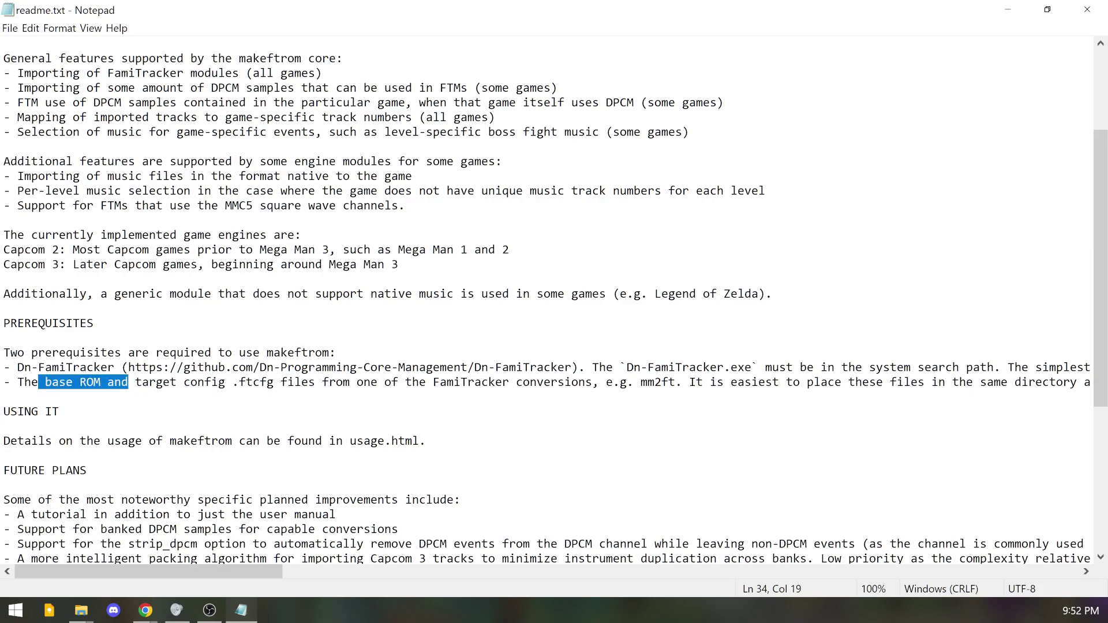
{"action": "left_click", "coordinate": [223, 382]}
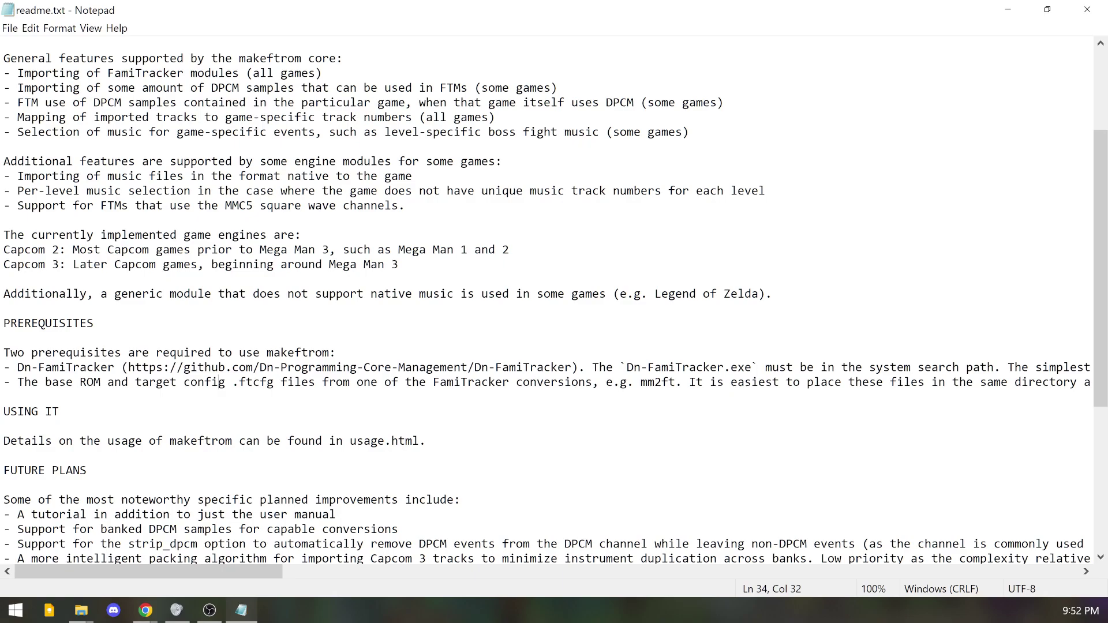
Select the Dn-FamiTracker GitHub URL, then minimize Notepad.
{"action": "left_click", "coordinate": [129, 368]}
{"action": "left_click_drag", "start_coordinate": [18, 368], "coordinate": [571, 368]}
{"action": "key", "text": "ctrl+c"}
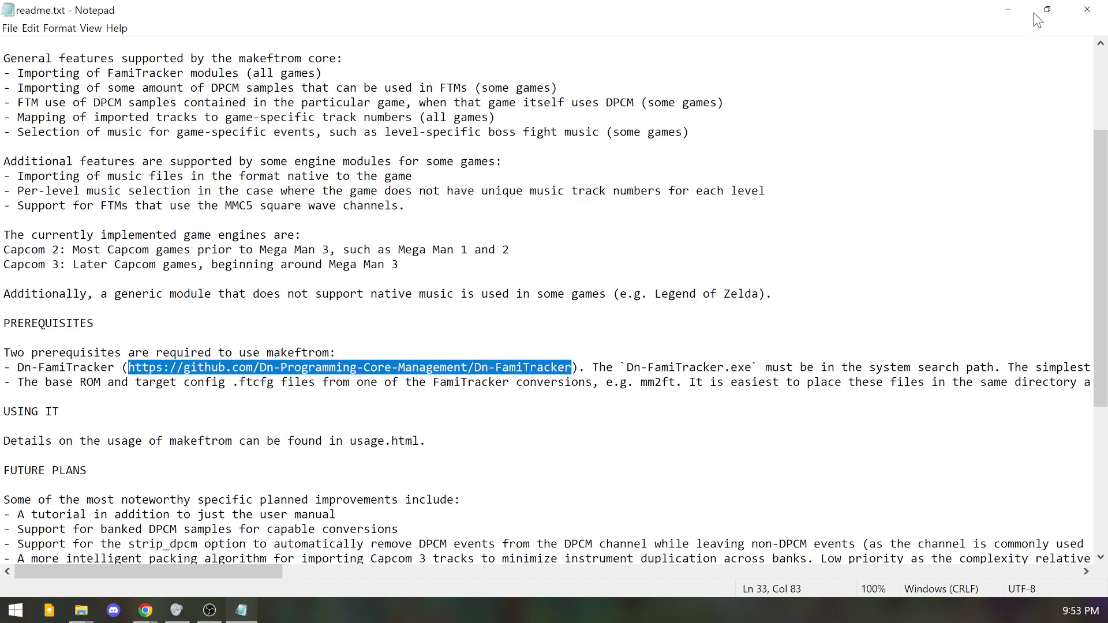
{"action": "left_click", "coordinate": [1009, 9]}
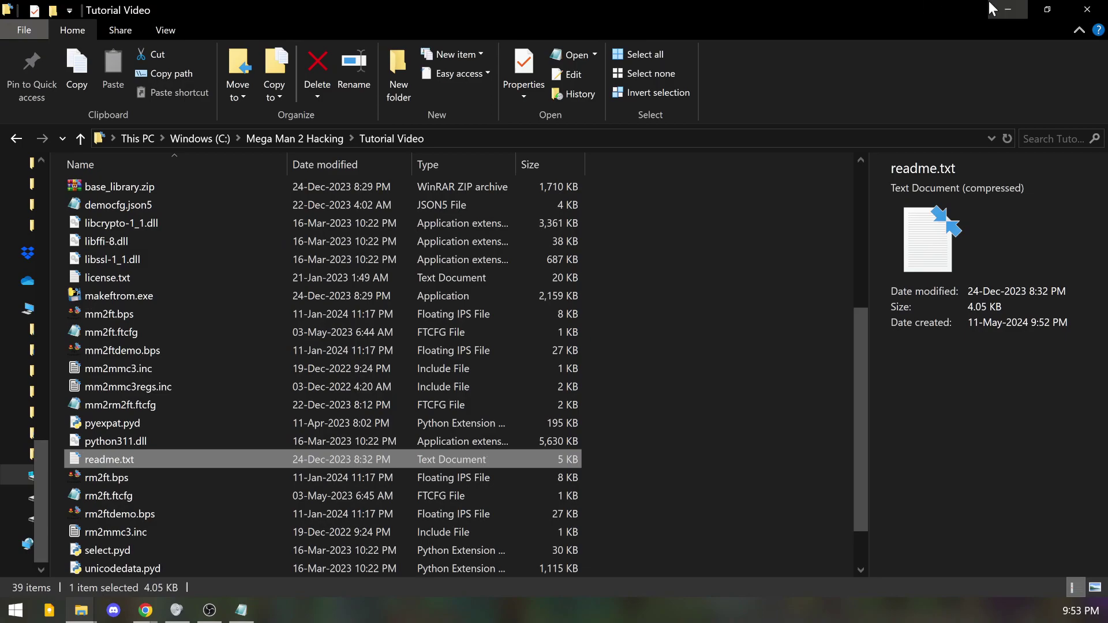
Paste the Dn-FamiTracker GitHub URL into a new tab and go to its releases page.
{"action": "left_click", "coordinate": [1008, 9]}
{"action": "left_click", "coordinate": [758, 21]}
{"action": "key", "text": "ctrl+v"}
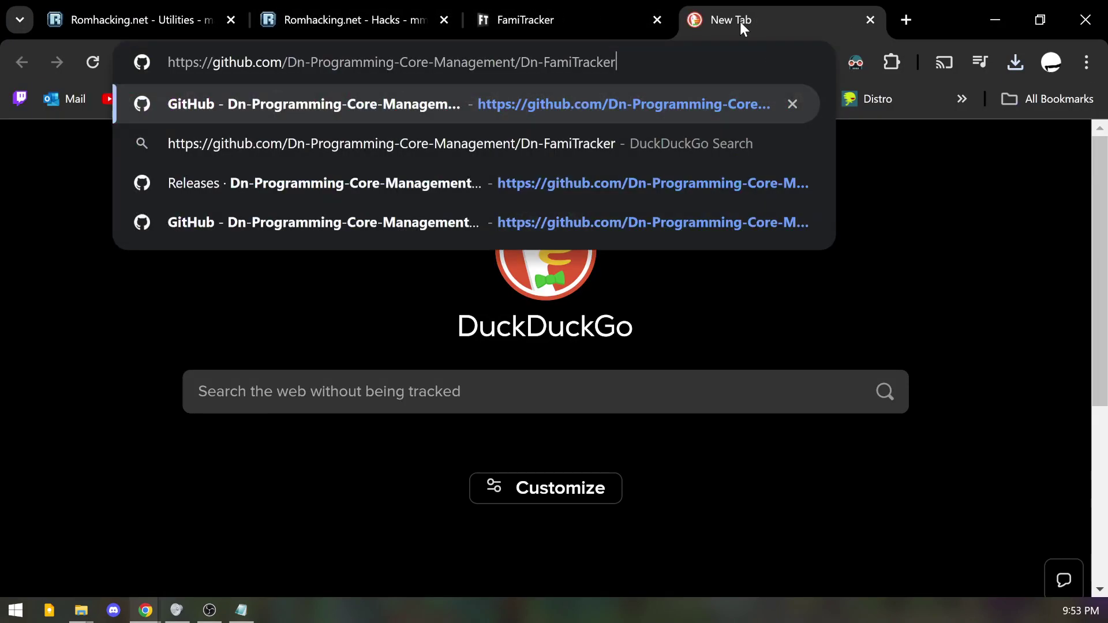
{"action": "key", "text": "Return"}
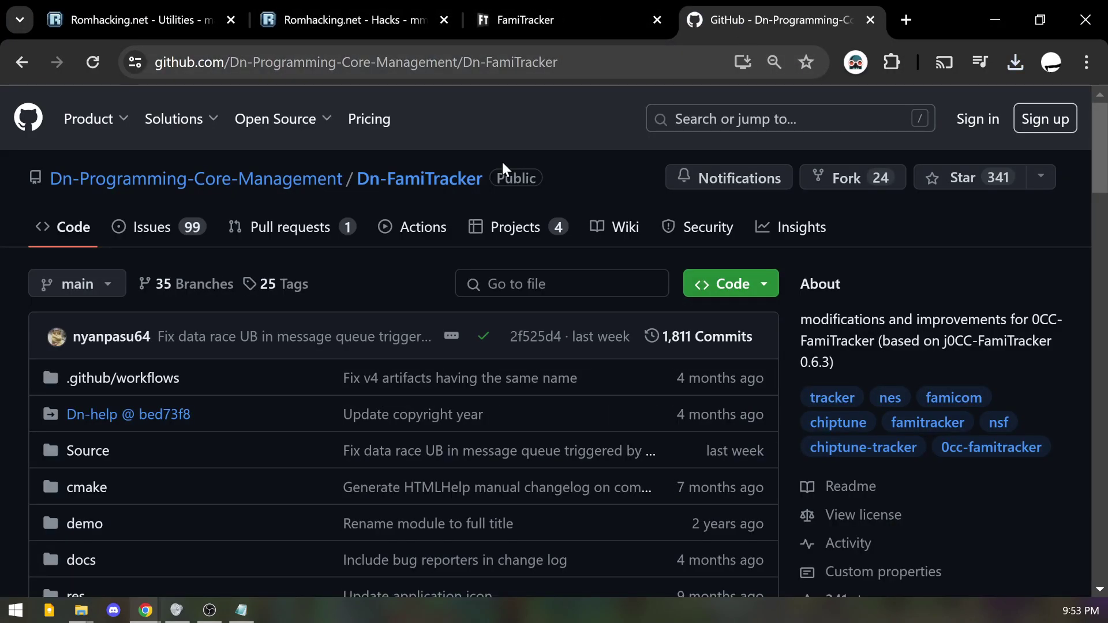
{"action": "scroll", "coordinate": [319, 344], "scroll_direction": "down", "scroll_amount": 15}
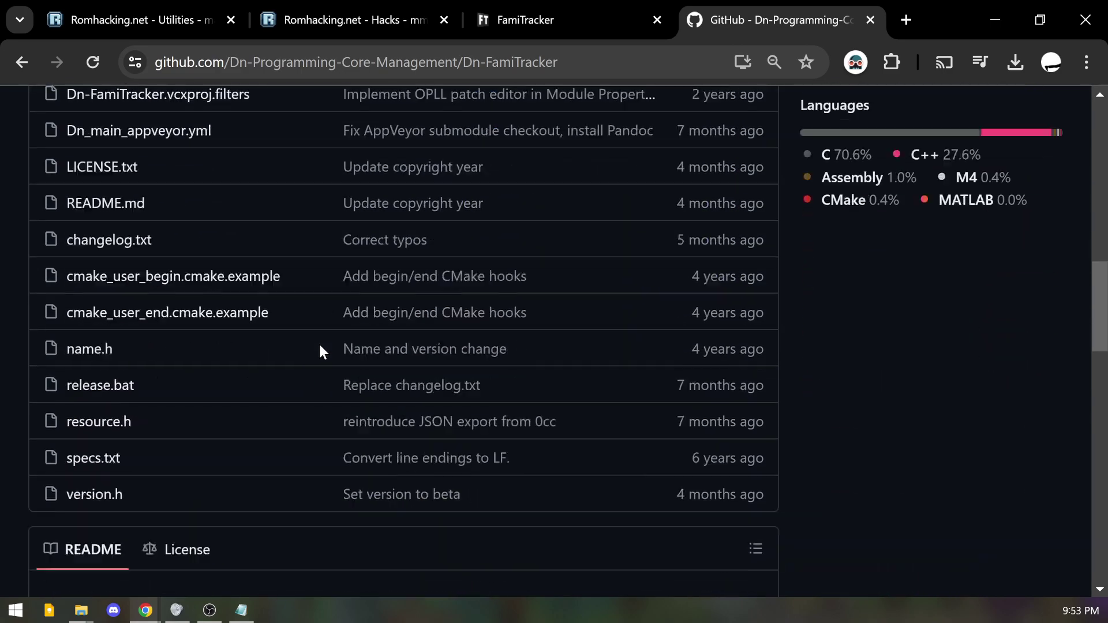
{"action": "scroll", "coordinate": [319, 344], "scroll_direction": "down", "scroll_amount": 8}
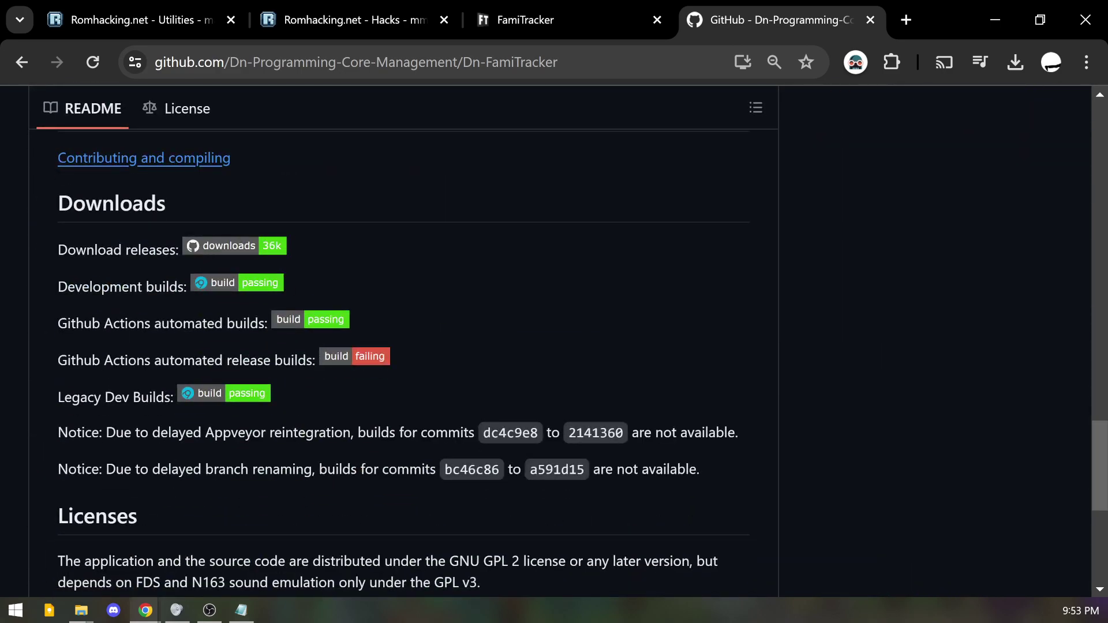
{"action": "left_click_drag", "start_coordinate": [170, 250], "coordinate": [123, 249]}
{"action": "left_click", "coordinate": [234, 248]}
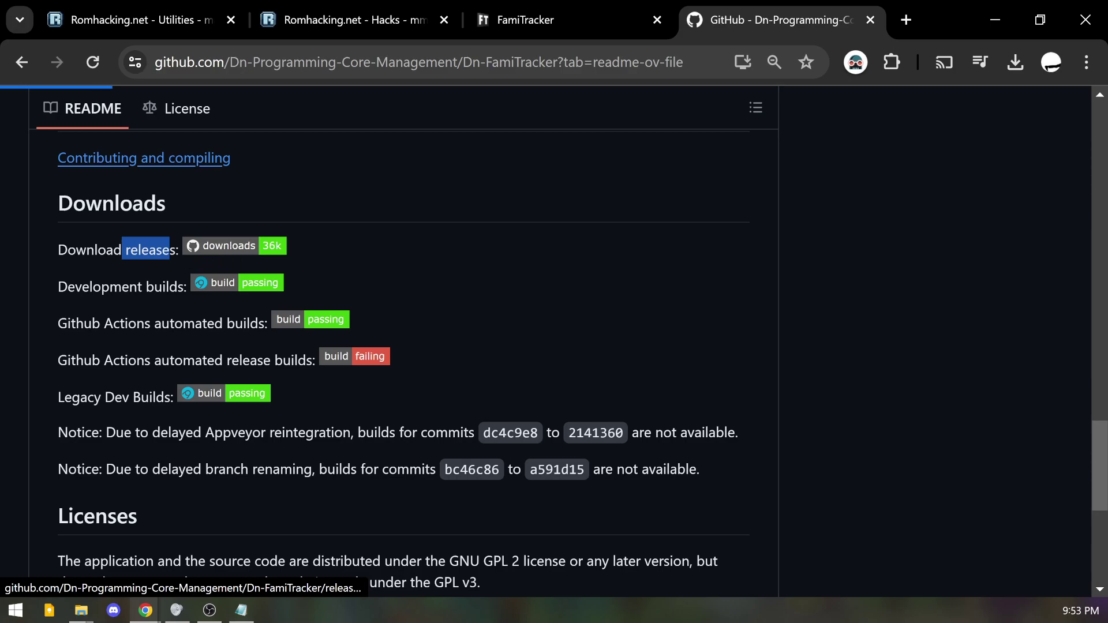
Save Dn-FamiTracker_v0502_x64_Release.7z into the Tutorial Video folder.
{"action": "scroll", "coordinate": [5, 404], "scroll_direction": "down", "scroll_amount": 20}
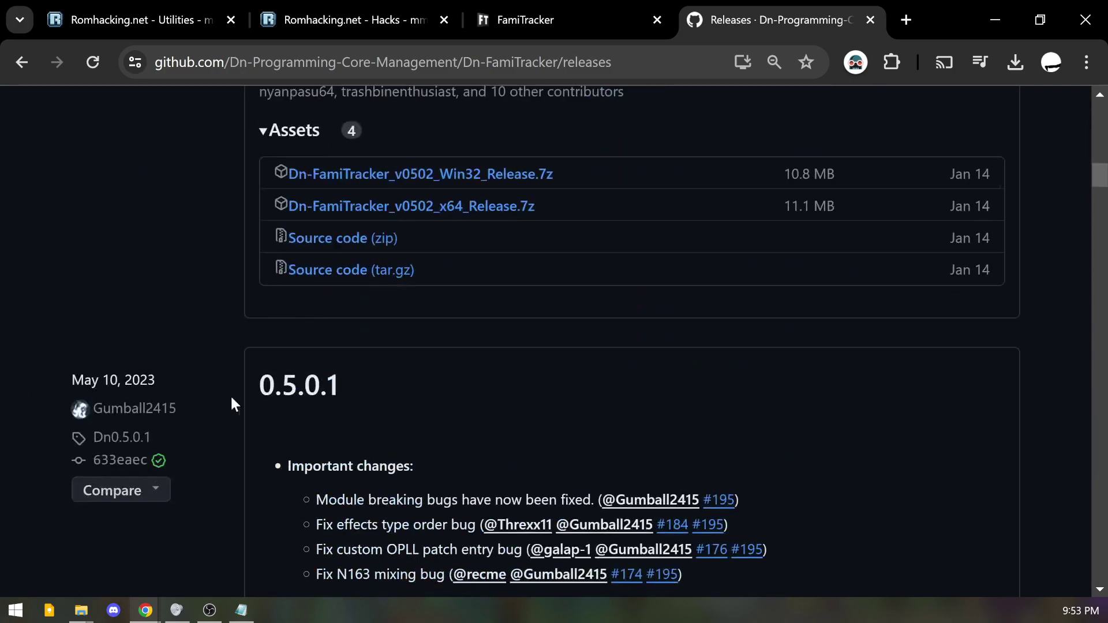
{"action": "scroll", "coordinate": [237, 388], "scroll_direction": "up", "scroll_amount": 3}
{"action": "scroll", "coordinate": [519, 438], "scroll_direction": "down", "scroll_amount": 3}
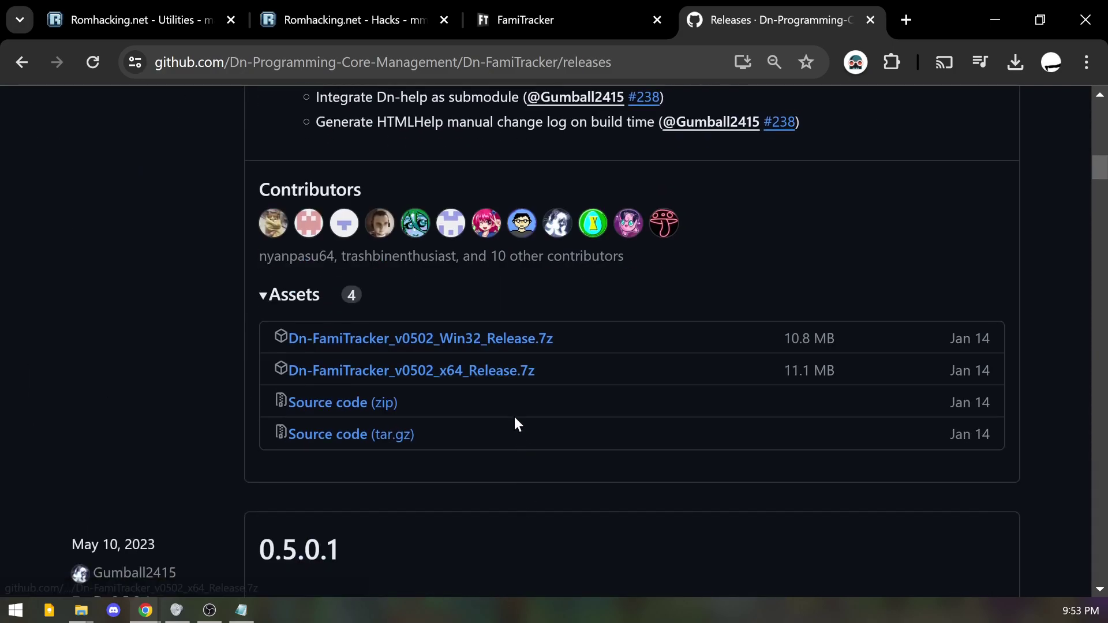
{"action": "left_click", "coordinate": [479, 381]}
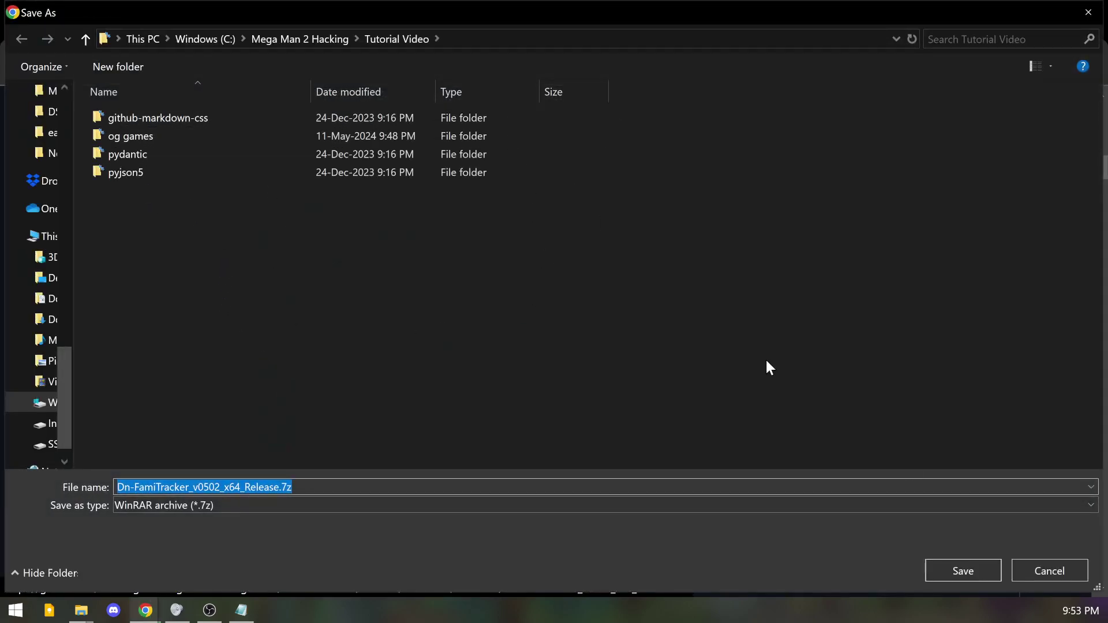
{"action": "left_click", "coordinate": [963, 570]}
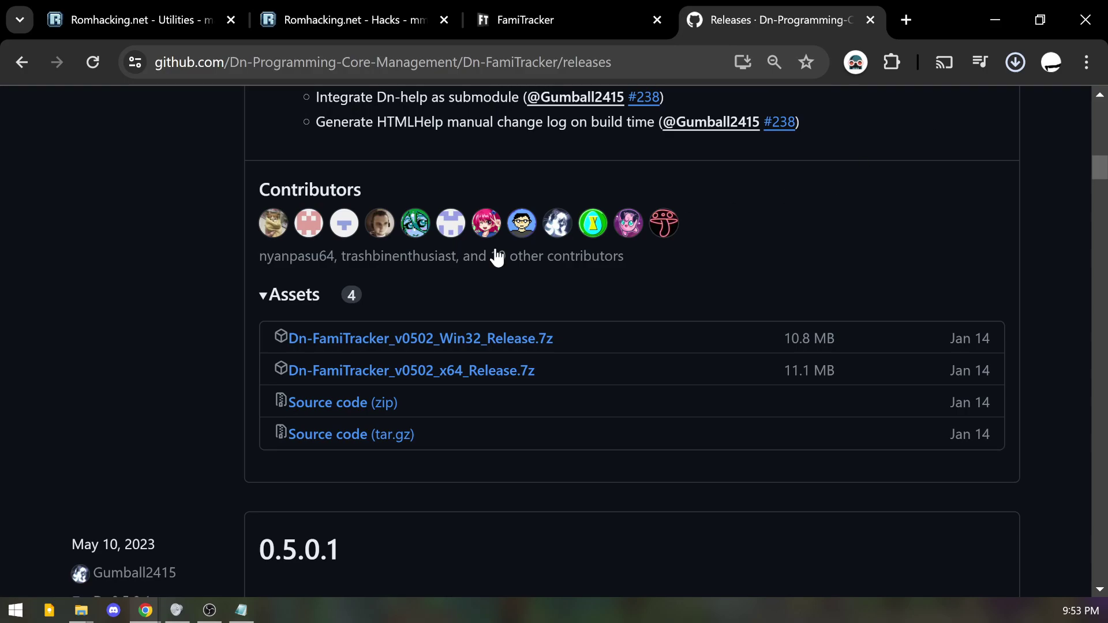
Extract Dn-FamiTracker_v0502_x64_Release.7z here in Tutorial Video.
{"action": "left_click", "coordinate": [81, 610]}
{"action": "left_click", "coordinate": [106, 529]}
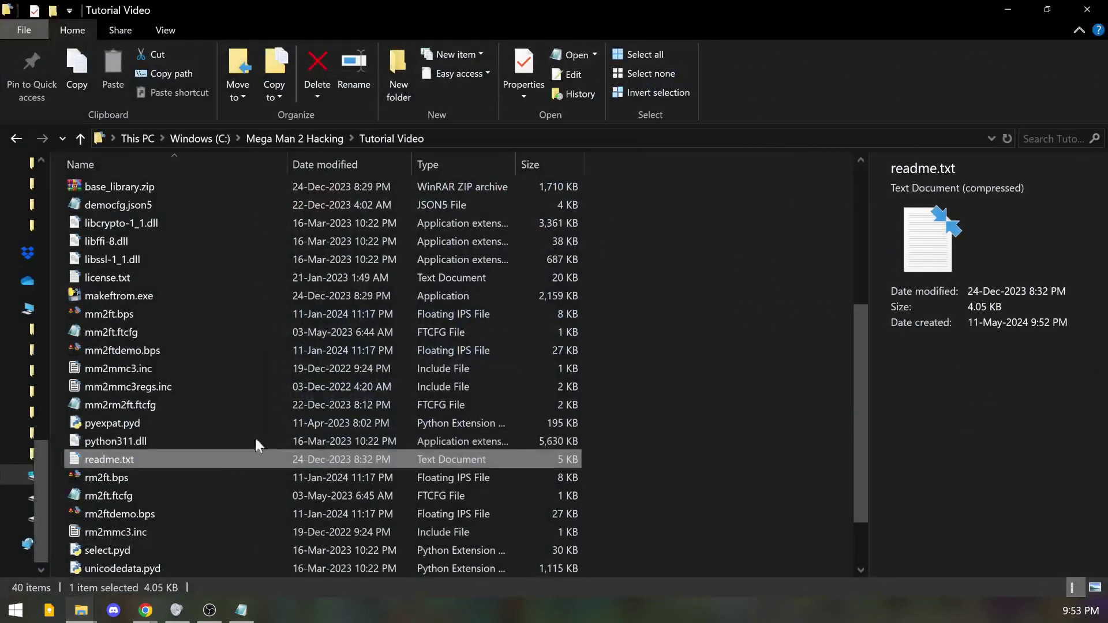
{"action": "scroll", "coordinate": [169, 499], "scroll_direction": "down", "scroll_amount": 2}
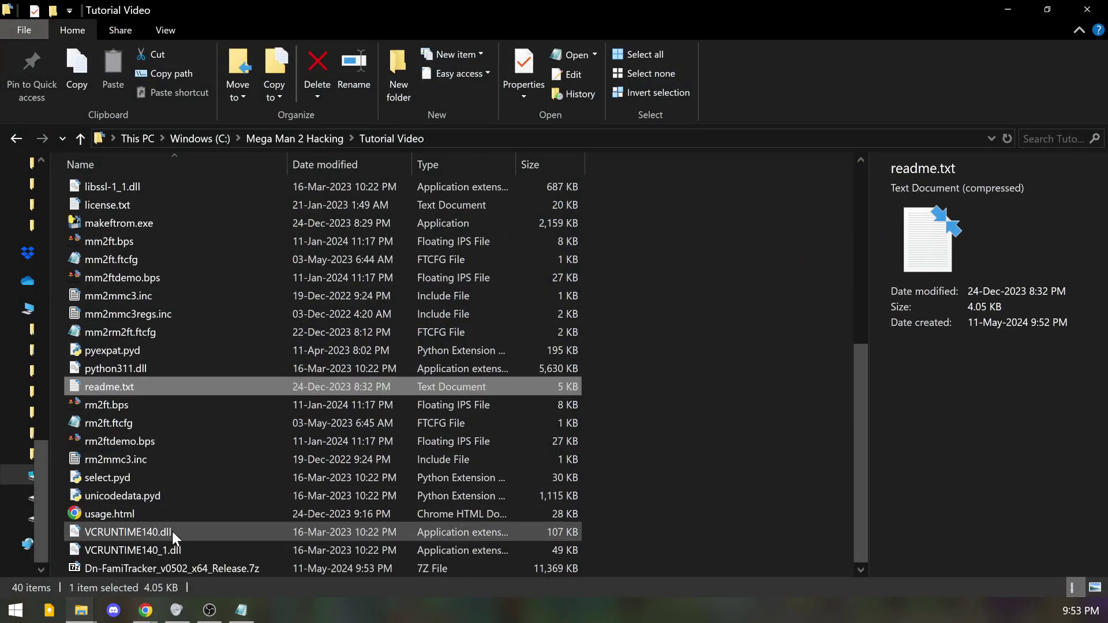
{"action": "scroll", "coordinate": [172, 531], "scroll_direction": "up", "scroll_amount": 6}
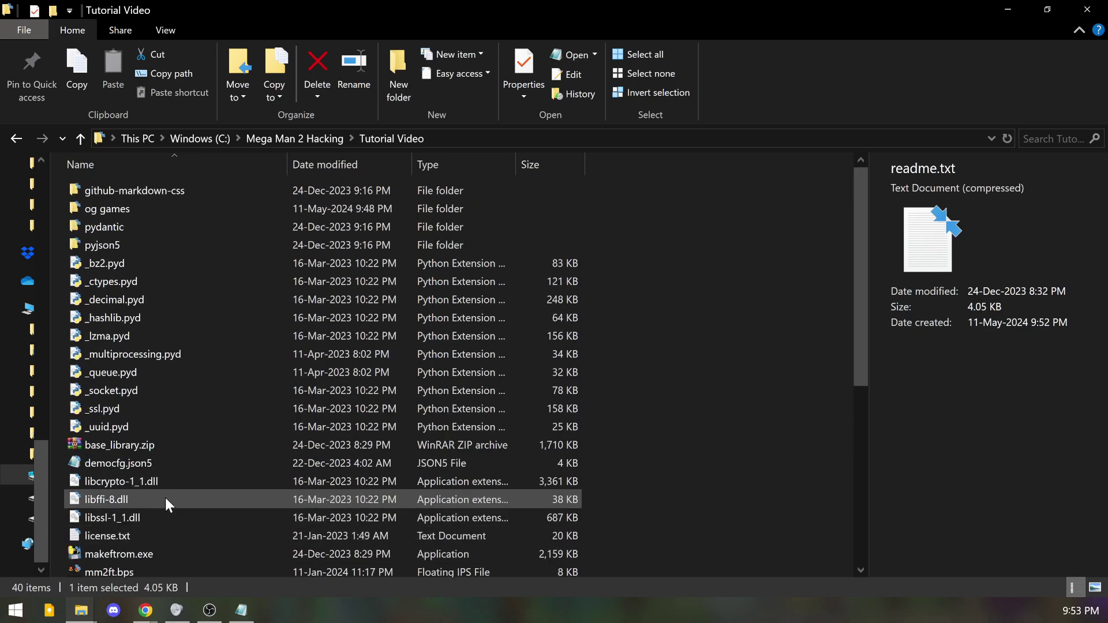
{"action": "scroll", "coordinate": [165, 498], "scroll_direction": "down", "scroll_amount": 6}
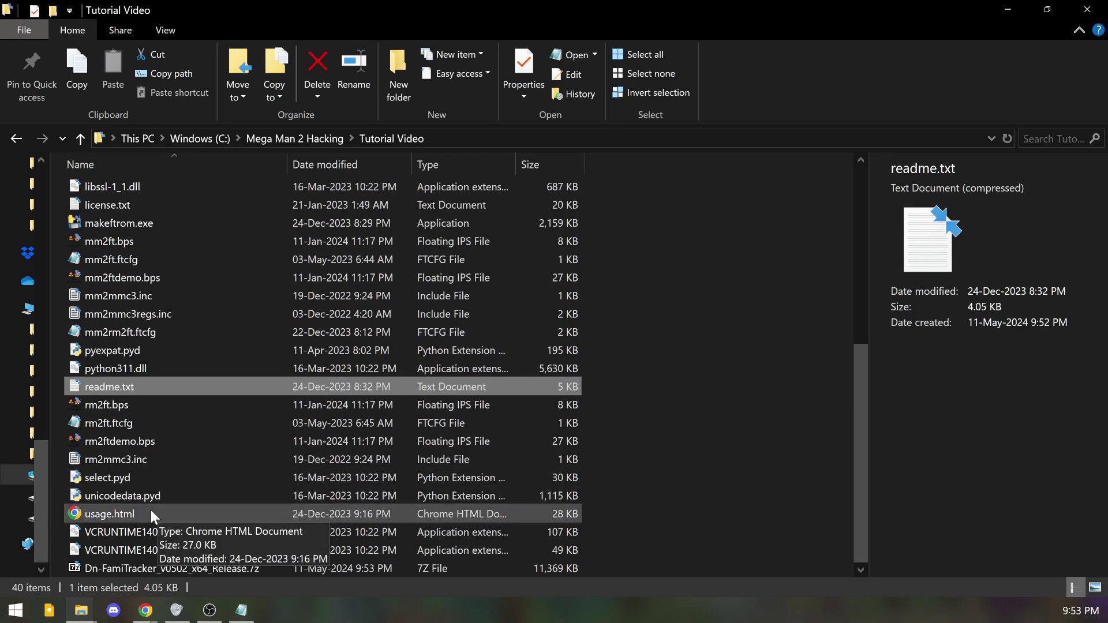
{"action": "right_click", "coordinate": [191, 569]}
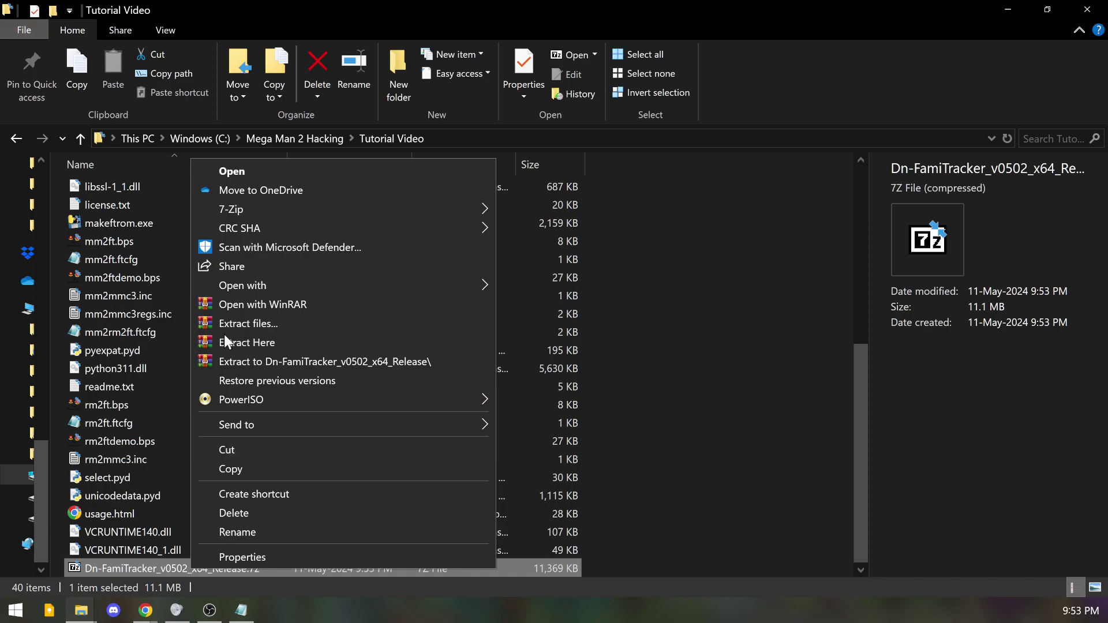
{"action": "left_click", "coordinate": [248, 342]}
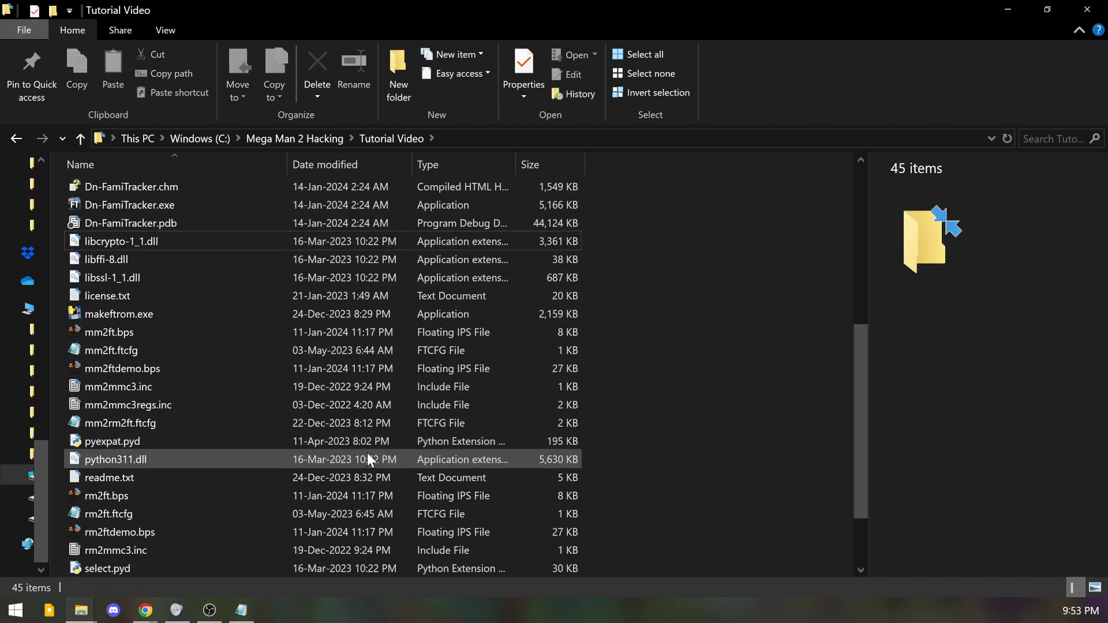
{"action": "scroll", "coordinate": [364, 464], "scroll_direction": "down", "scroll_amount": 2}
{"action": "scroll", "coordinate": [349, 527], "scroll_direction": "up", "scroll_amount": 8}
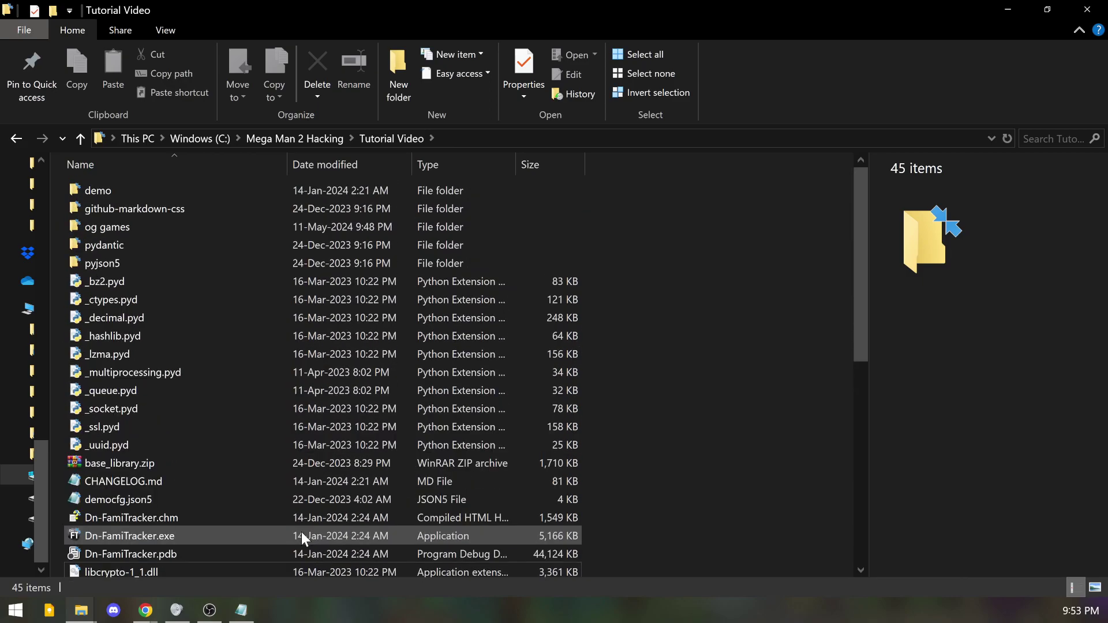
{"action": "scroll", "coordinate": [301, 531], "scroll_direction": "down", "scroll_amount": 7}
{"action": "scroll", "coordinate": [301, 514], "scroll_direction": "up", "scroll_amount": 5}
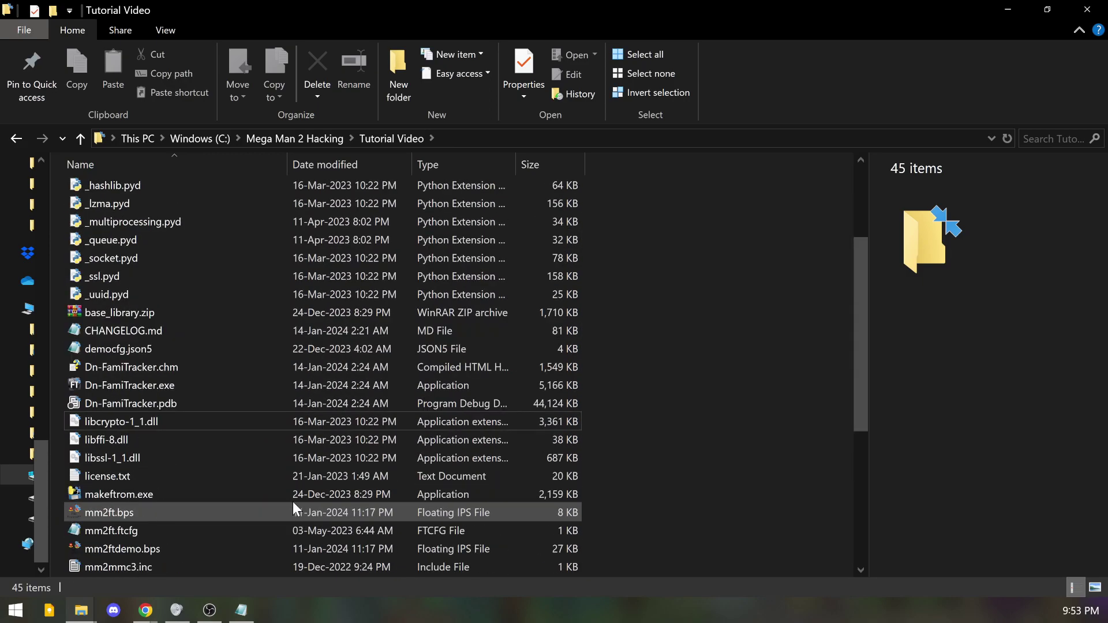
{"action": "scroll", "coordinate": [306, 496], "scroll_direction": "up", "scroll_amount": 3}
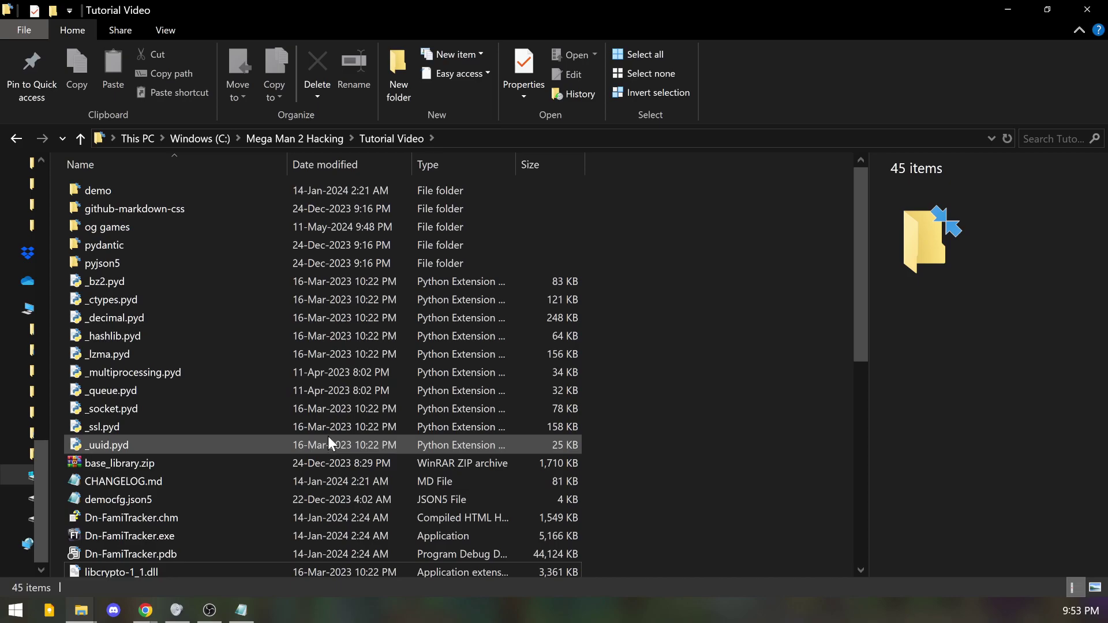
Copy Mega Man 2 (USA).nes from og games and paste it into Tutorial Video.
{"action": "double_click", "coordinate": [107, 229]}
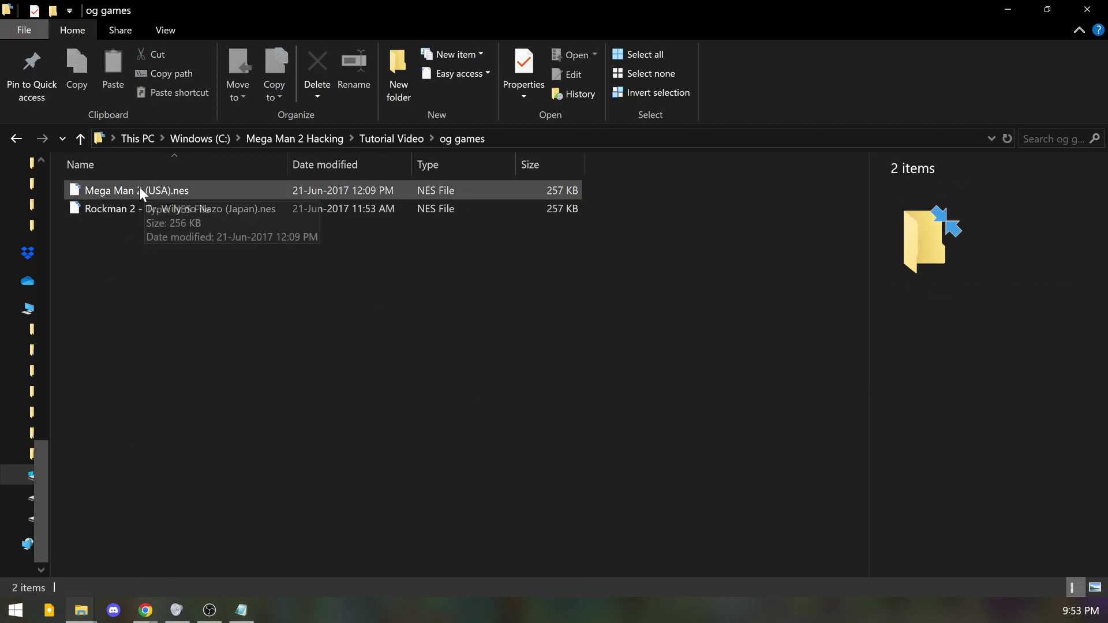
{"action": "left_click", "coordinate": [140, 187]}
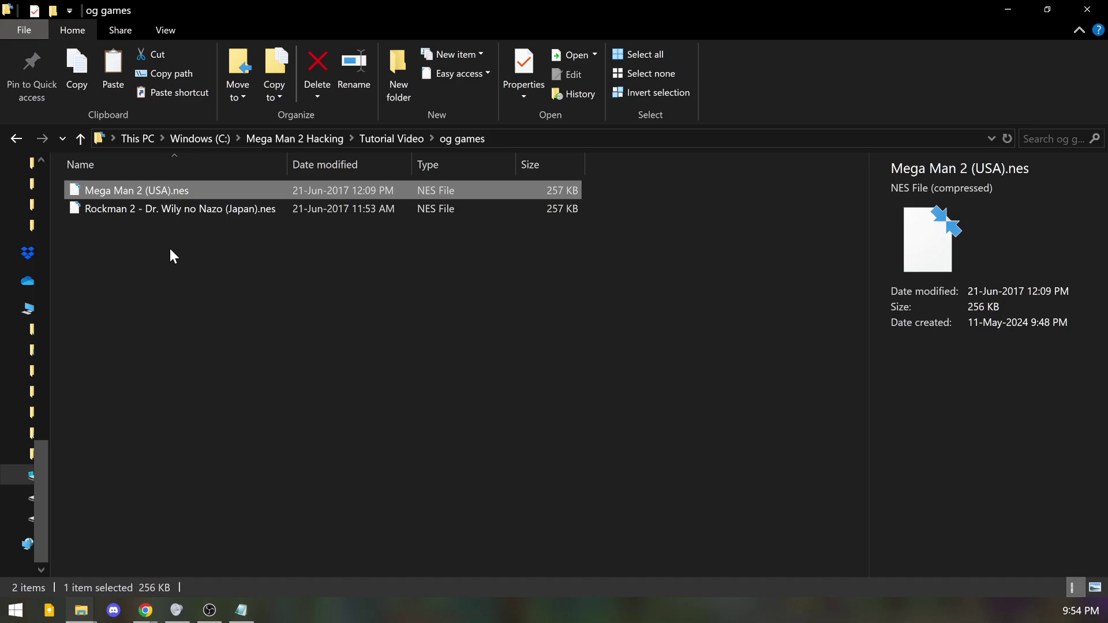
{"action": "left_click", "coordinate": [12, 140]}
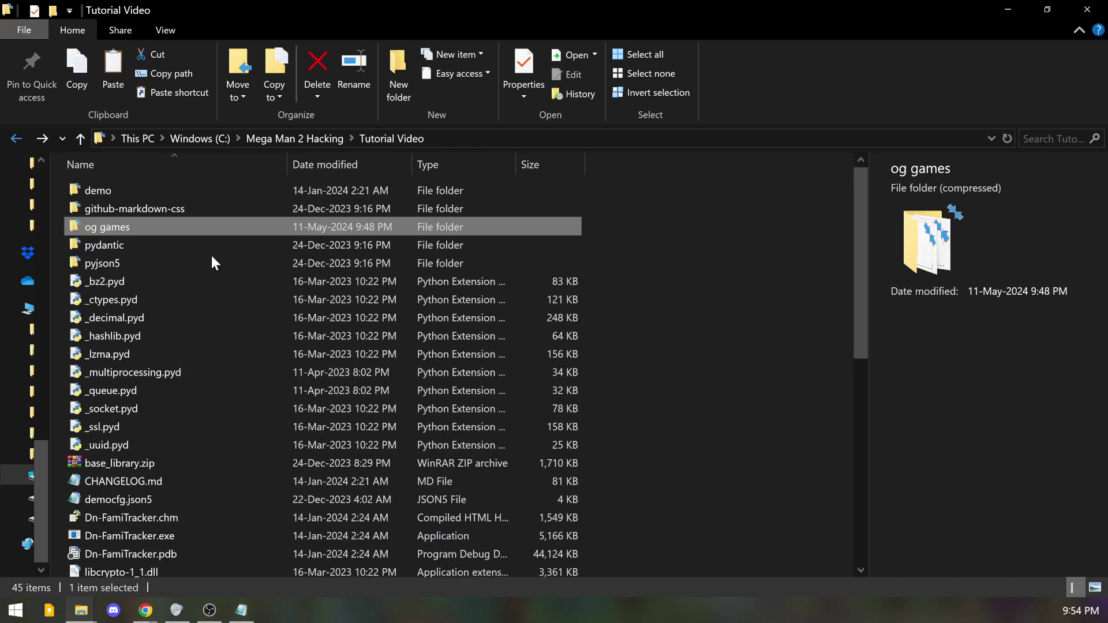
{"action": "left_click", "coordinate": [656, 359]}
{"action": "key", "text": "ctrl+v"}
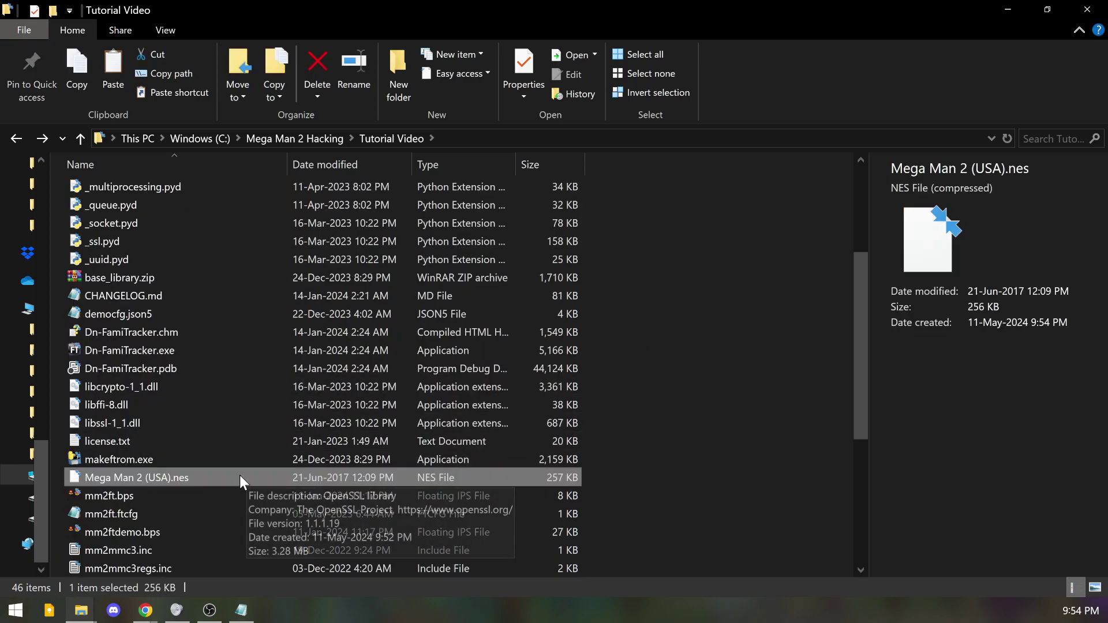
{"action": "scroll", "coordinate": [235, 476], "scroll_direction": "down", "scroll_amount": 2}
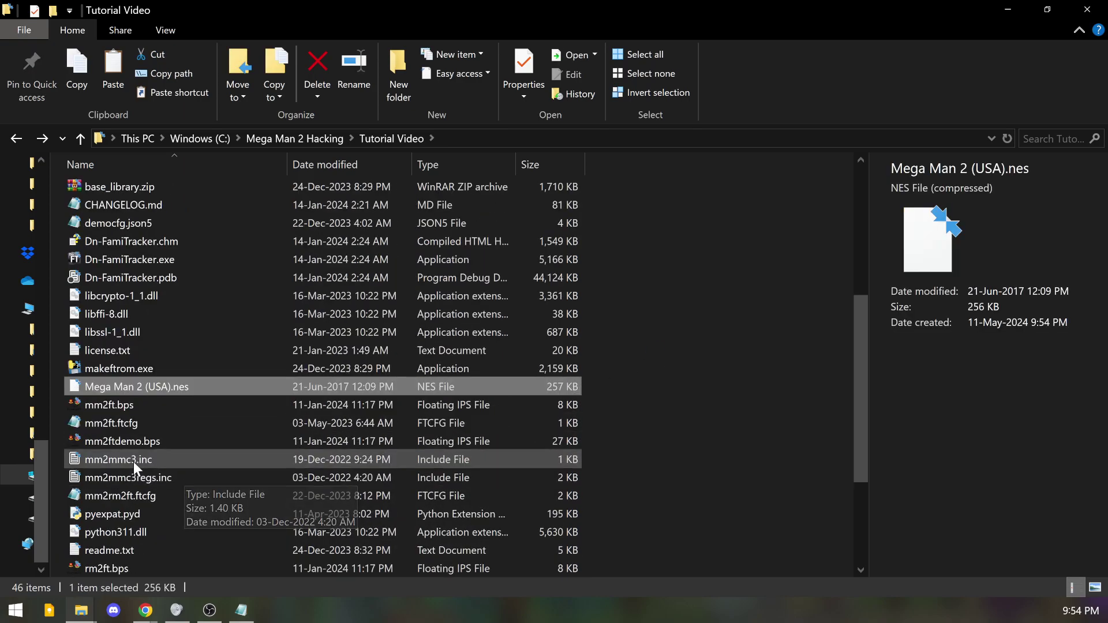
Patch Mega Man 2 (USA).nes with mm2ft.bps in Flips, saving the result as mm2ft.nes.
{"action": "double_click", "coordinate": [143, 410]}
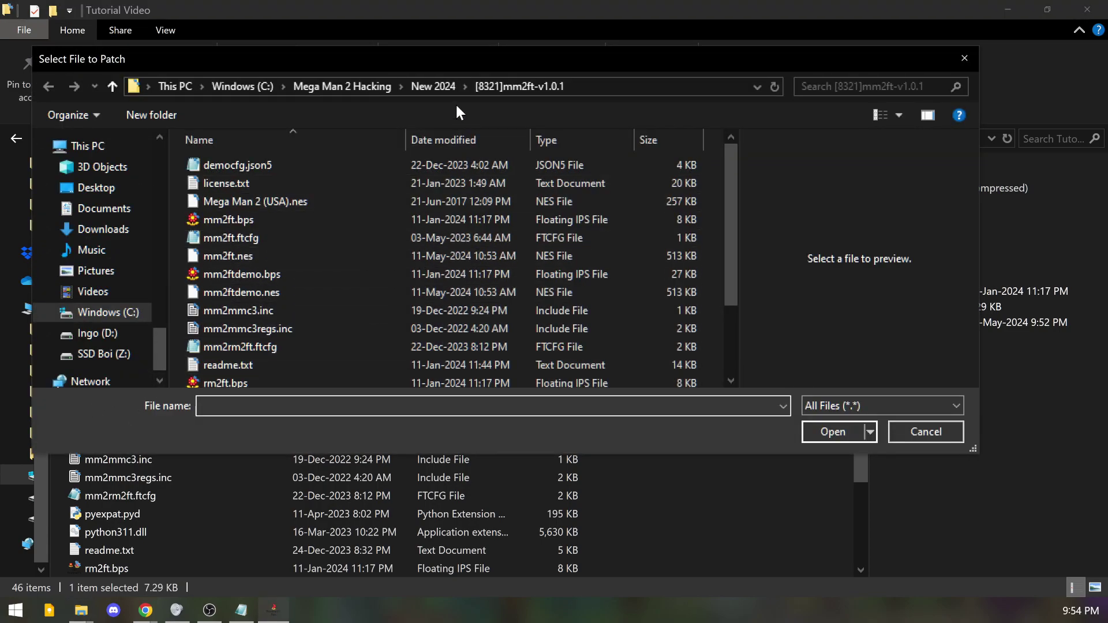
{"action": "left_click", "coordinate": [334, 87]}
{"action": "scroll", "coordinate": [242, 316], "scroll_direction": "down", "scroll_amount": 3}
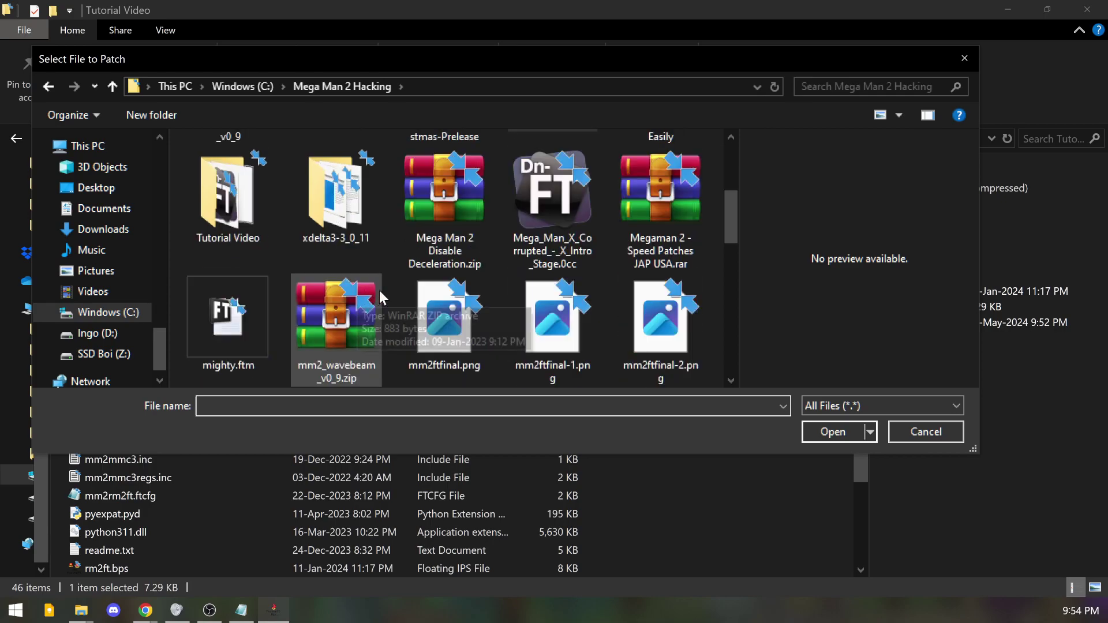
{"action": "scroll", "coordinate": [342, 238], "scroll_direction": "up", "scroll_amount": 1}
{"action": "double_click", "coordinate": [209, 318]}
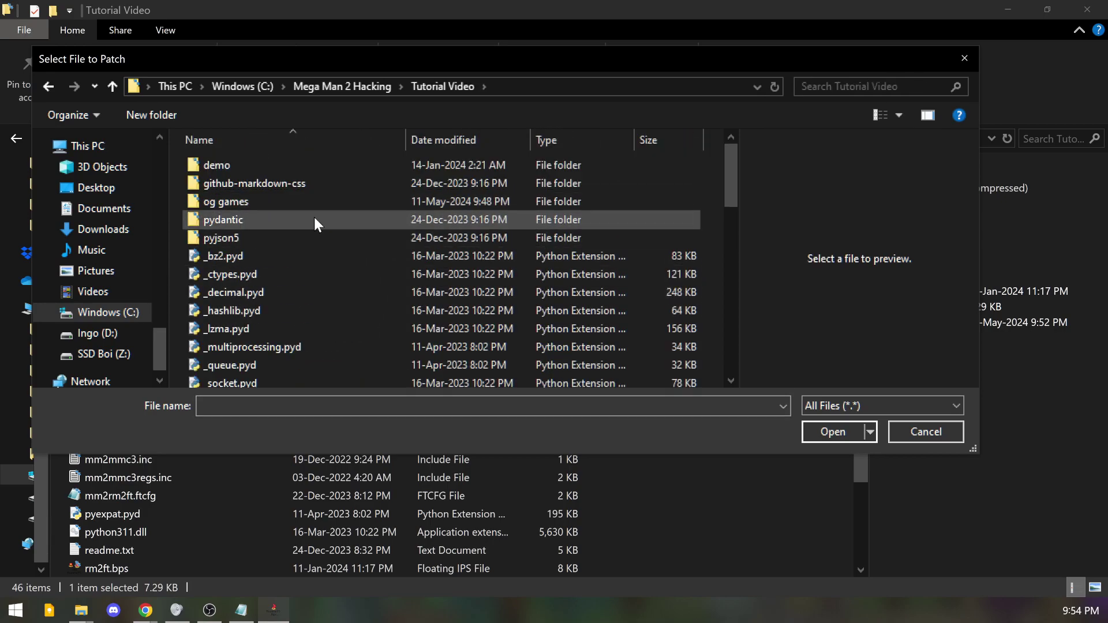
{"action": "scroll", "coordinate": [309, 292], "scroll_direction": "down", "scroll_amount": 6}
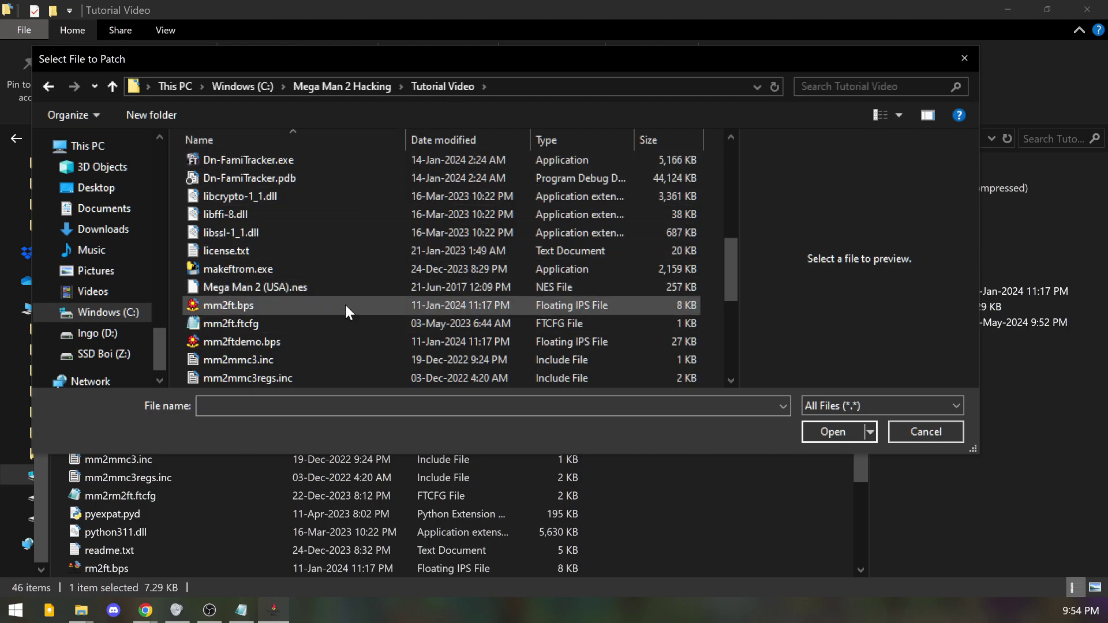
{"action": "double_click", "coordinate": [281, 285]}
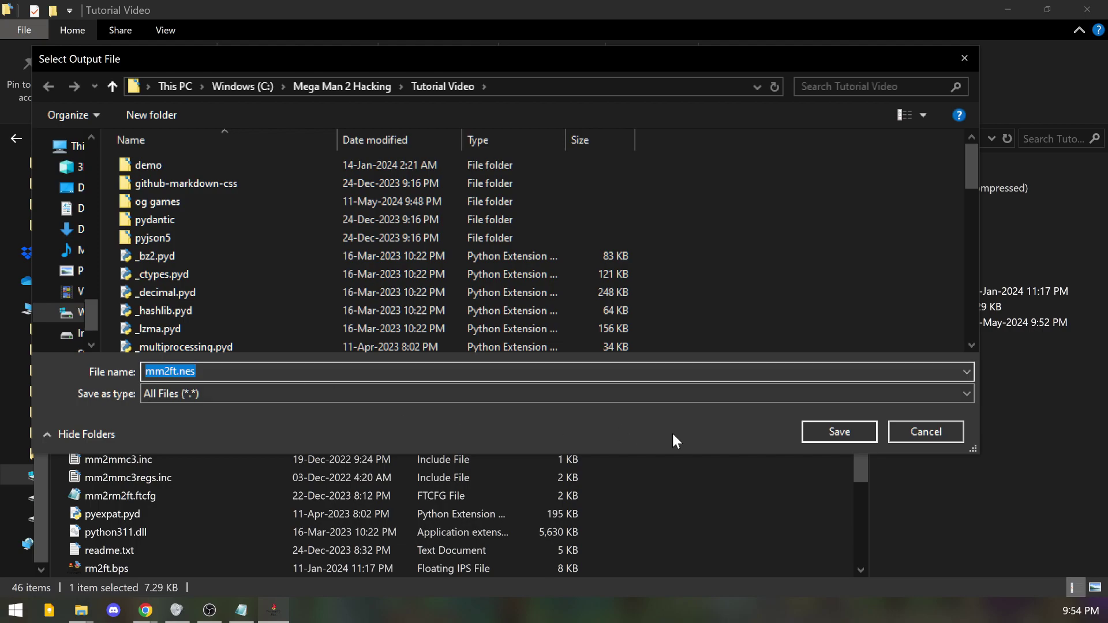
{"action": "left_click", "coordinate": [838, 439]}
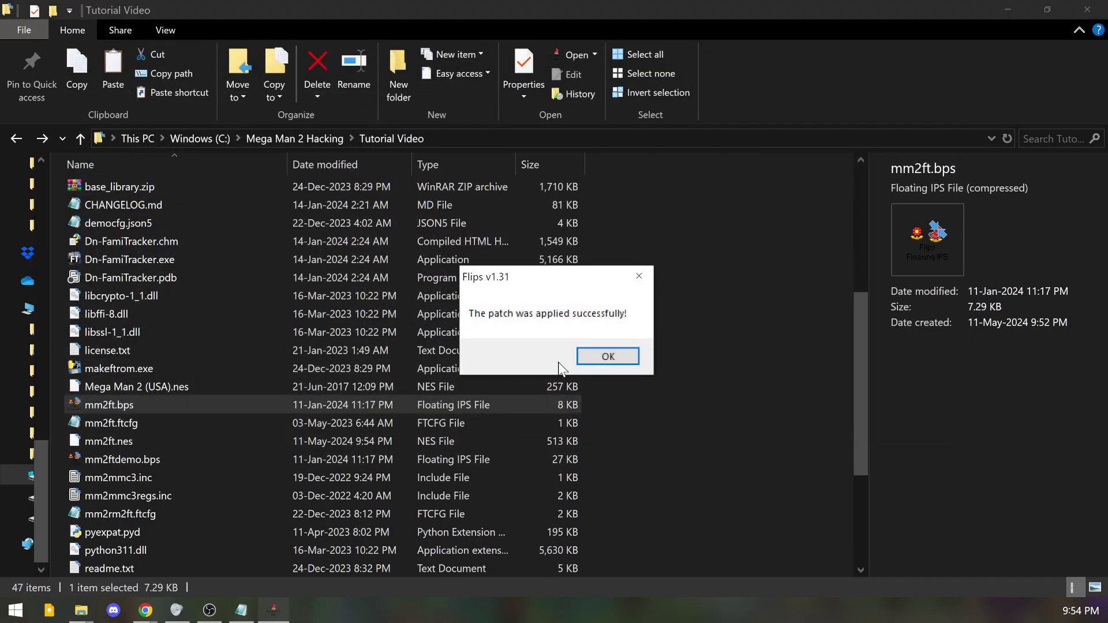
{"action": "left_click", "coordinate": [602, 355]}
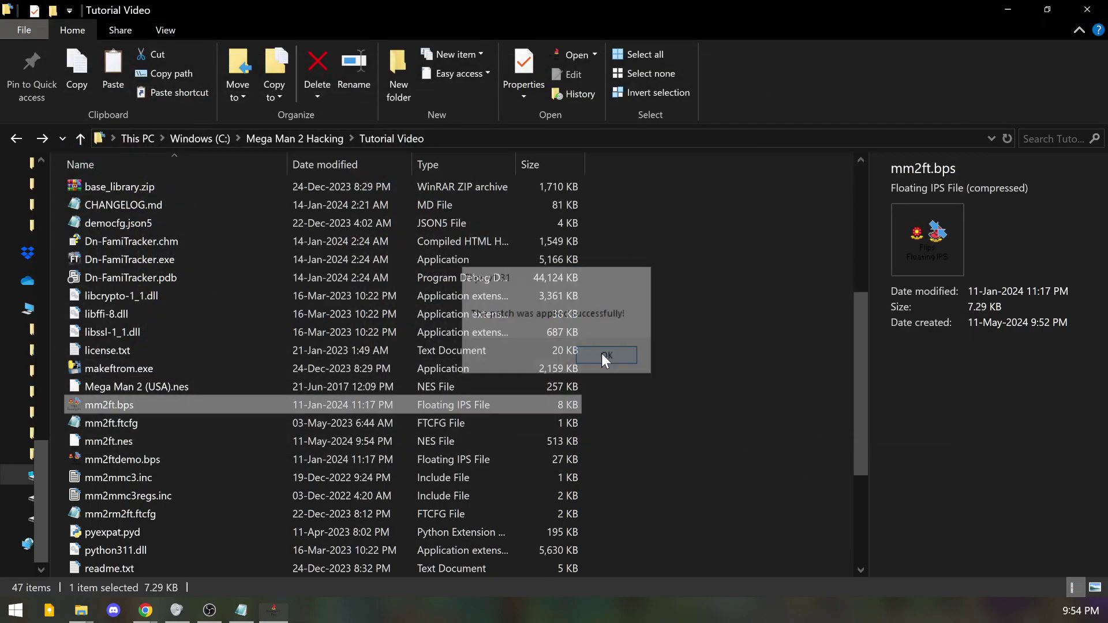
Inspect mm2ft.nes, mm2ftdemo.bps and rm2ft.bps in the folder.
{"action": "left_click", "coordinate": [120, 444]}
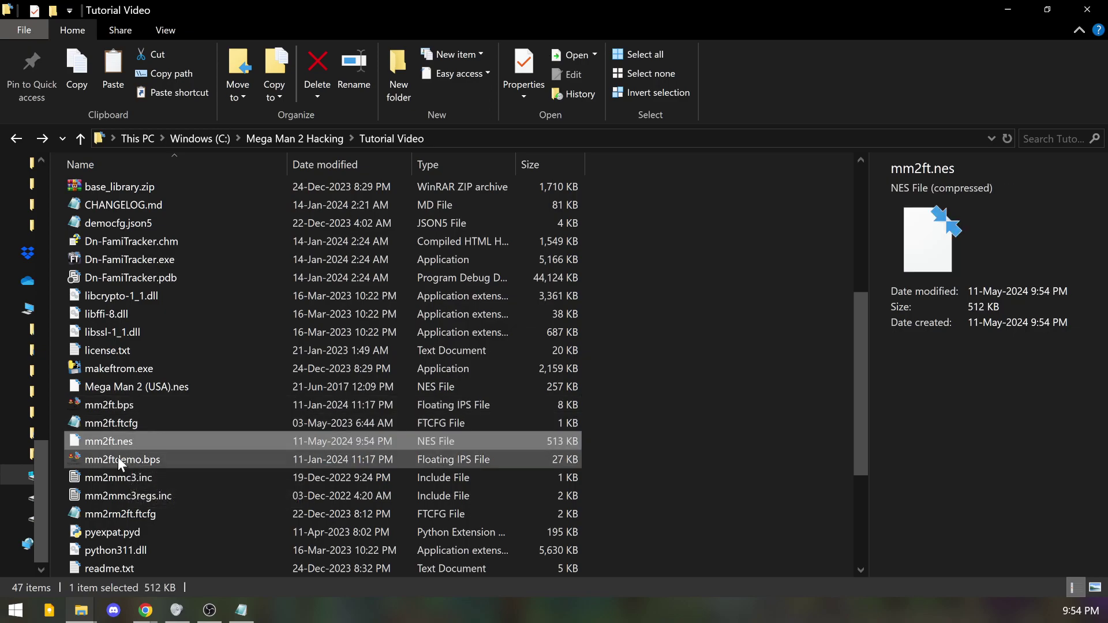
{"action": "left_click", "coordinate": [106, 458]}
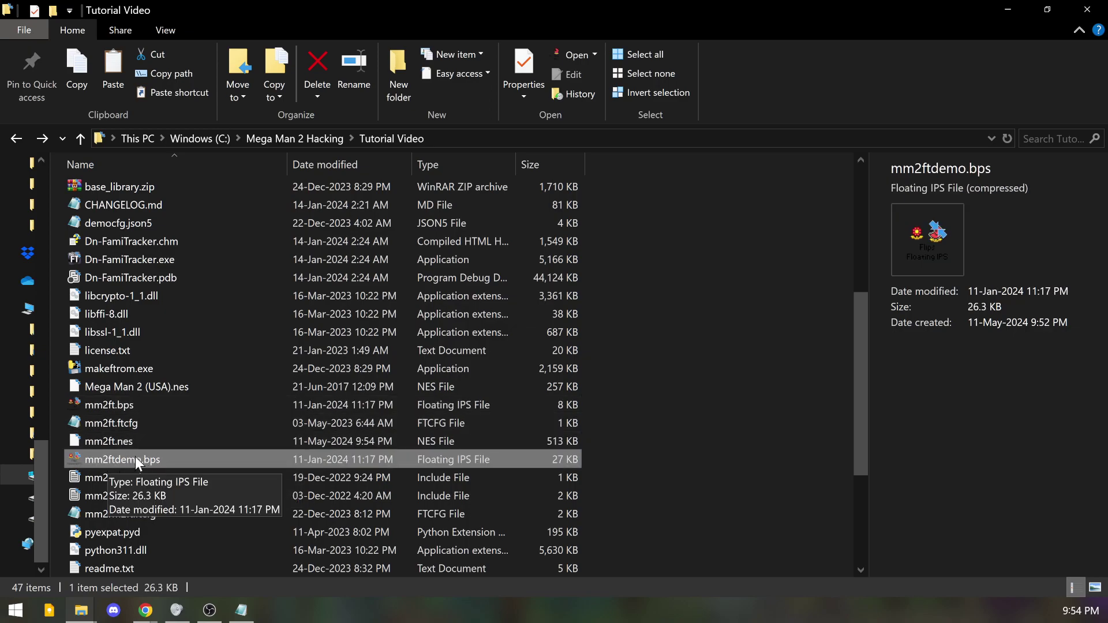
{"action": "scroll", "coordinate": [120, 459], "scroll_direction": "down", "scroll_amount": 3}
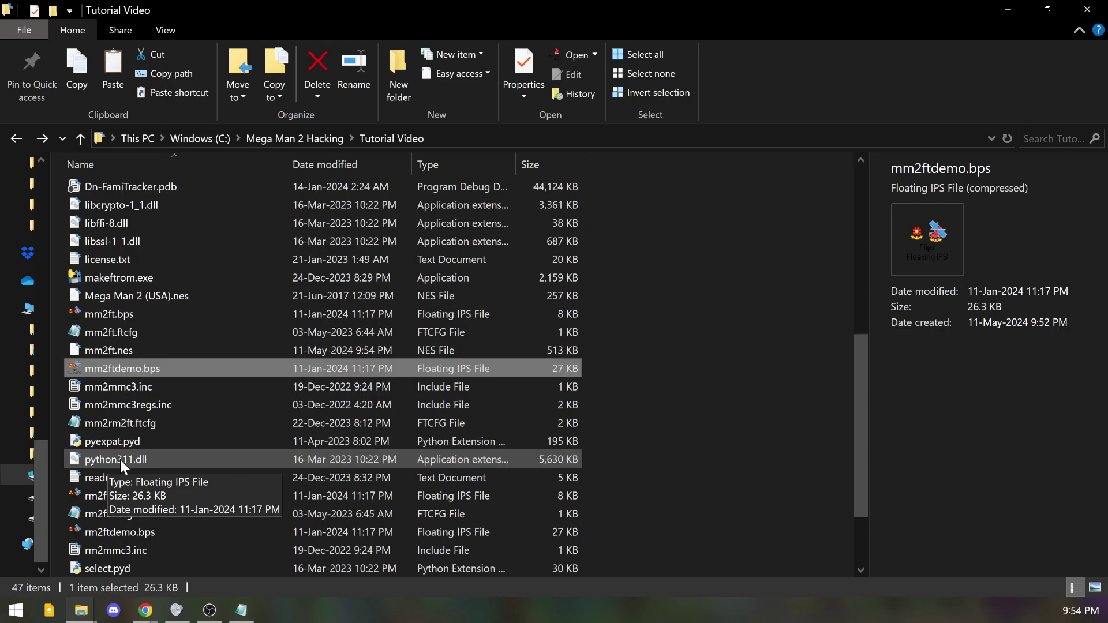
{"action": "left_click", "coordinate": [123, 407]}
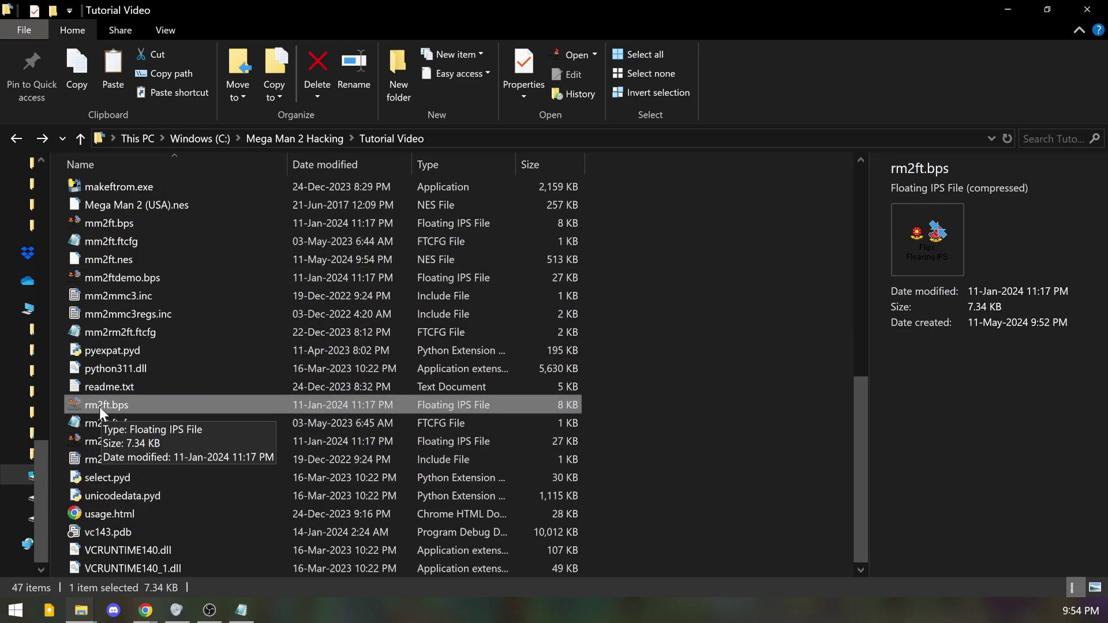
{"action": "scroll", "coordinate": [113, 404], "scroll_direction": "up", "scroll_amount": 2}
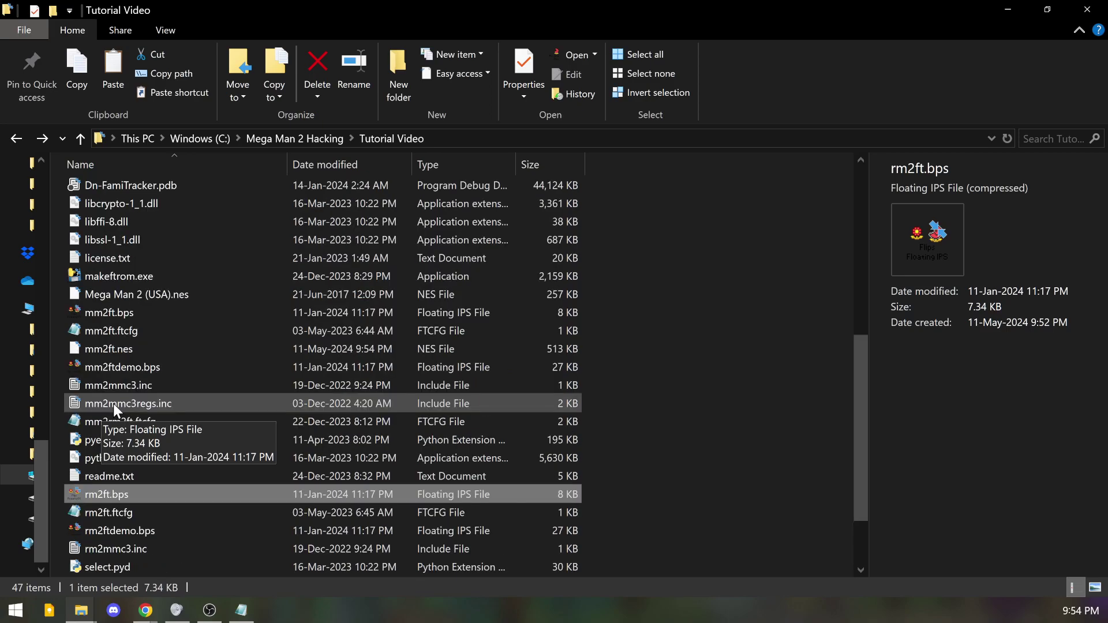
{"action": "left_click", "coordinate": [136, 349]}
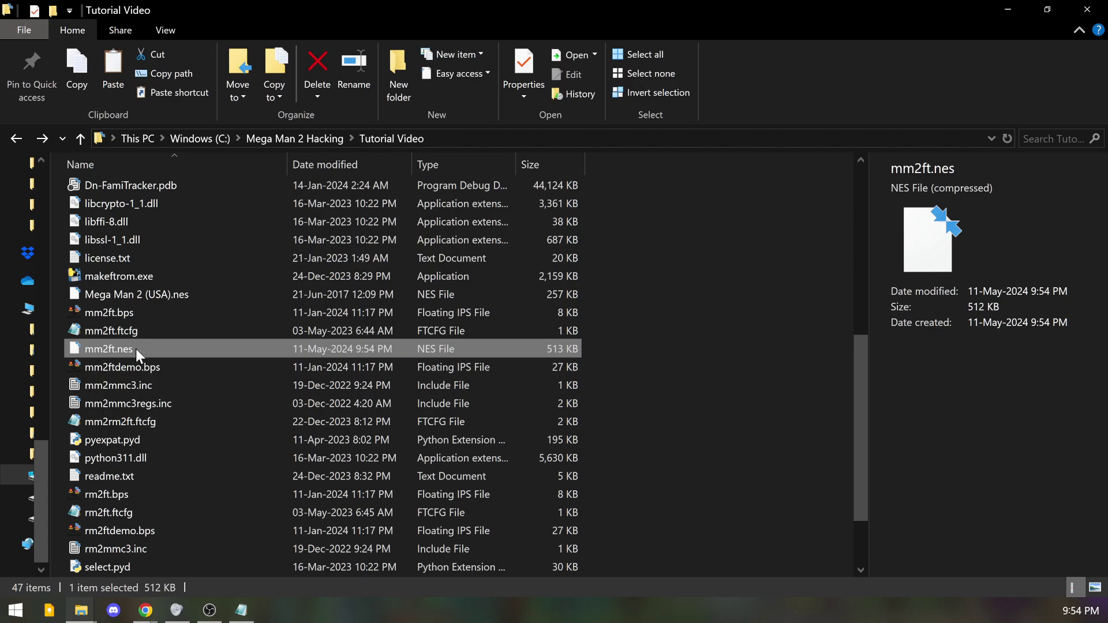
{"action": "scroll", "coordinate": [126, 351], "scroll_direction": "up", "scroll_amount": 3}
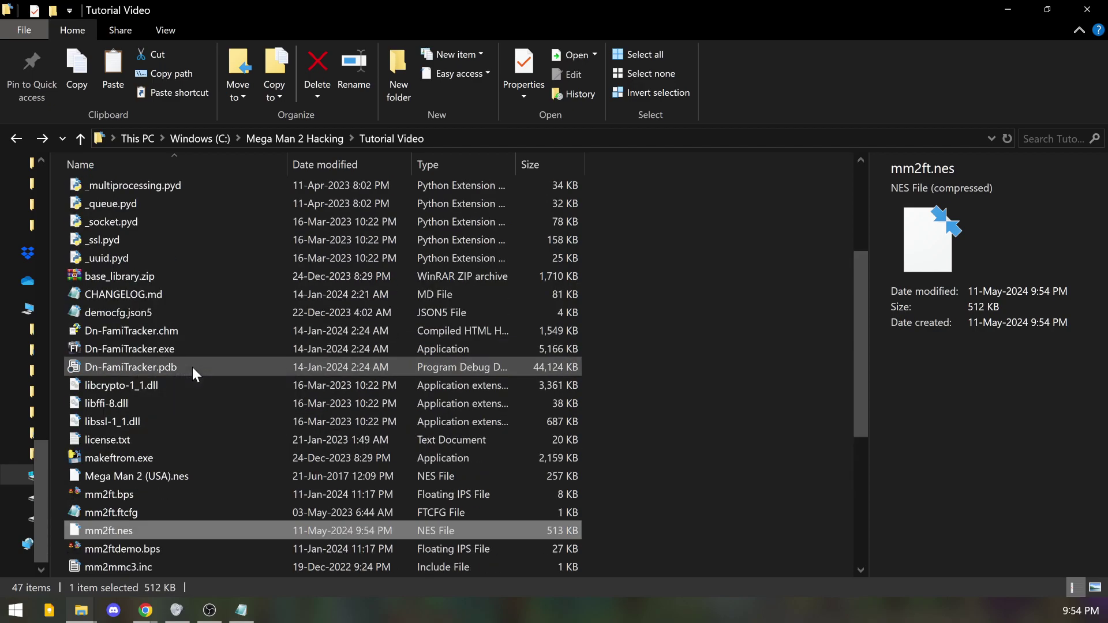
{"action": "scroll", "coordinate": [169, 348], "scroll_direction": "up", "scroll_amount": 3}
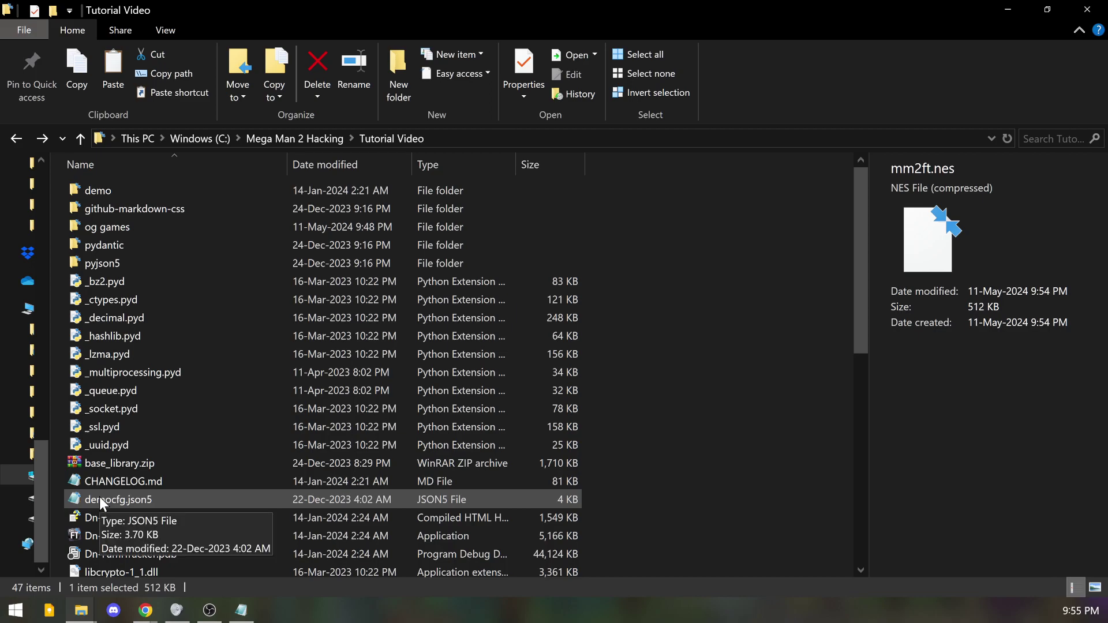
{"action": "left_click", "coordinate": [157, 499]}
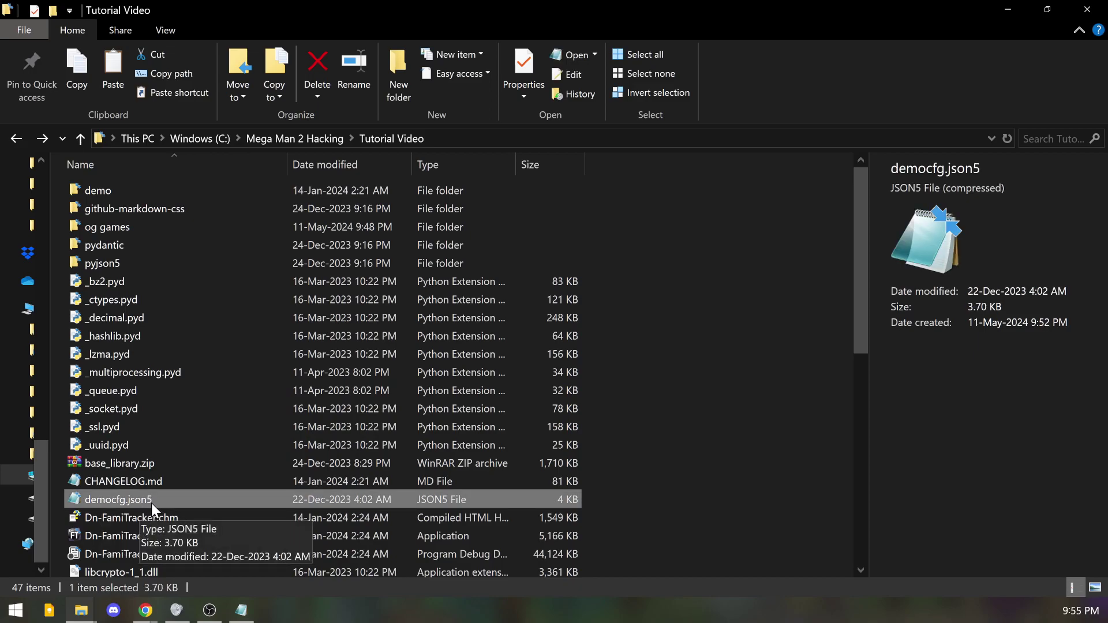
Check democfg.json5's mm2ft.ftcfg and track_dir 'tracks' values in Notepad, then minimize it.
{"action": "double_click", "coordinate": [158, 504]}
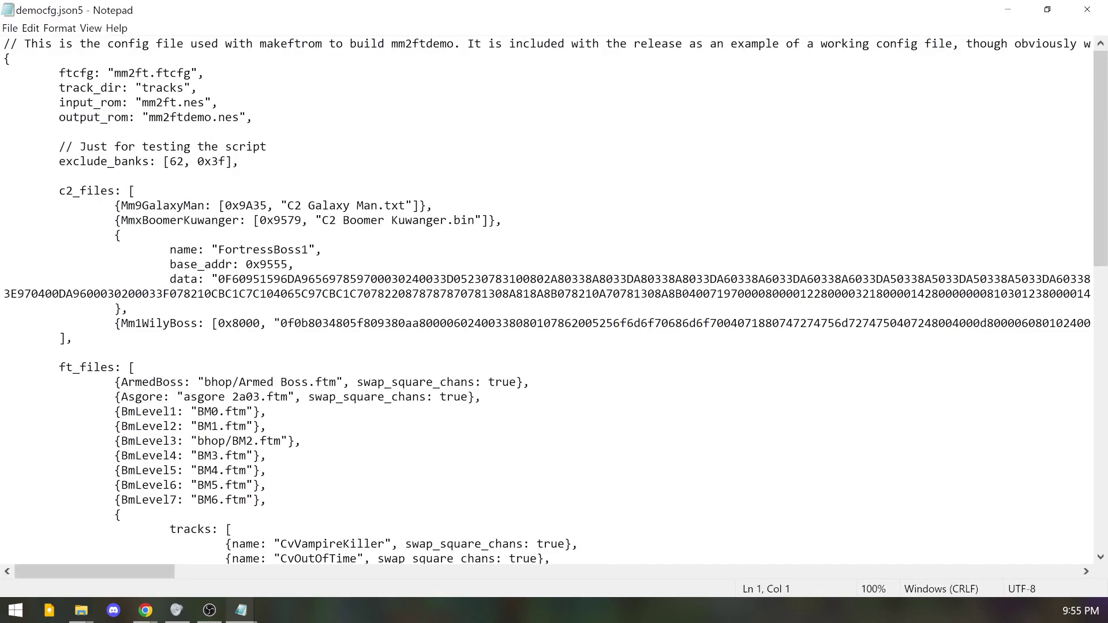
{"action": "key", "text": "ctrl+shift+Right"}
{"action": "key", "text": "ctrl+Right"}
{"action": "key", "text": "ctrl+Right"}
{"action": "key", "text": "Down"}
{"action": "key", "text": "ctrl+Right"}
{"action": "key", "text": "ctrl+shift+Left"}
{"action": "key", "text": "Down"}
{"action": "key", "text": "End"}
{"action": "key", "text": "Left"}
{"action": "left_click", "coordinate": [1008, 9]}
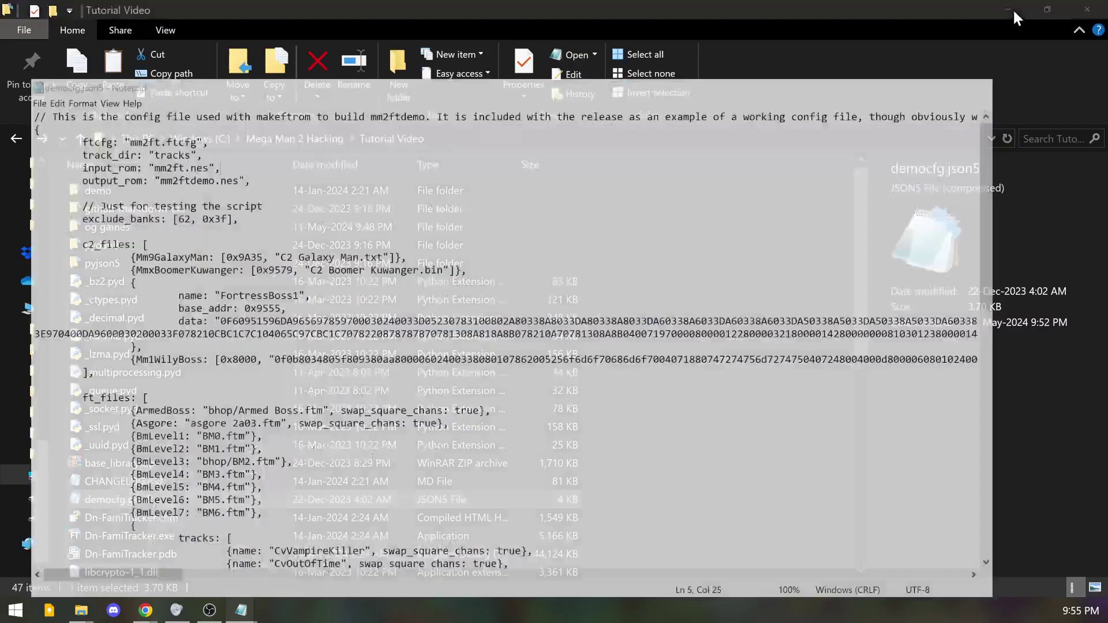
{"action": "left_click", "coordinate": [719, 329]}
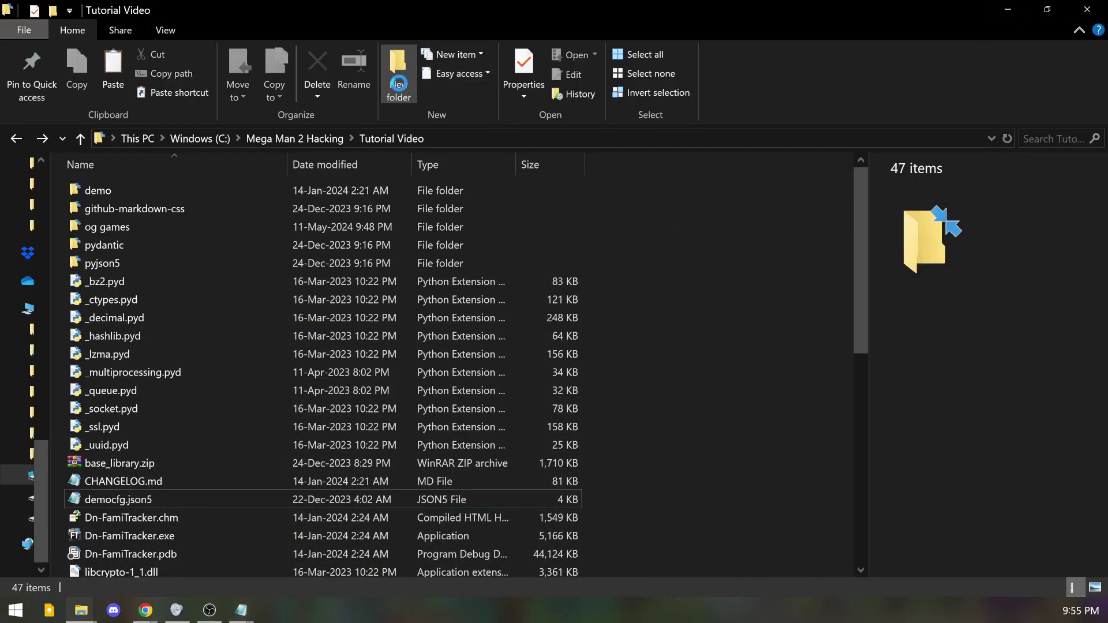
Make a new folder named 'tracks' in Tutorial Video and open it.
{"action": "left_click", "coordinate": [399, 85]}
{"action": "type", "text": "tracks"}
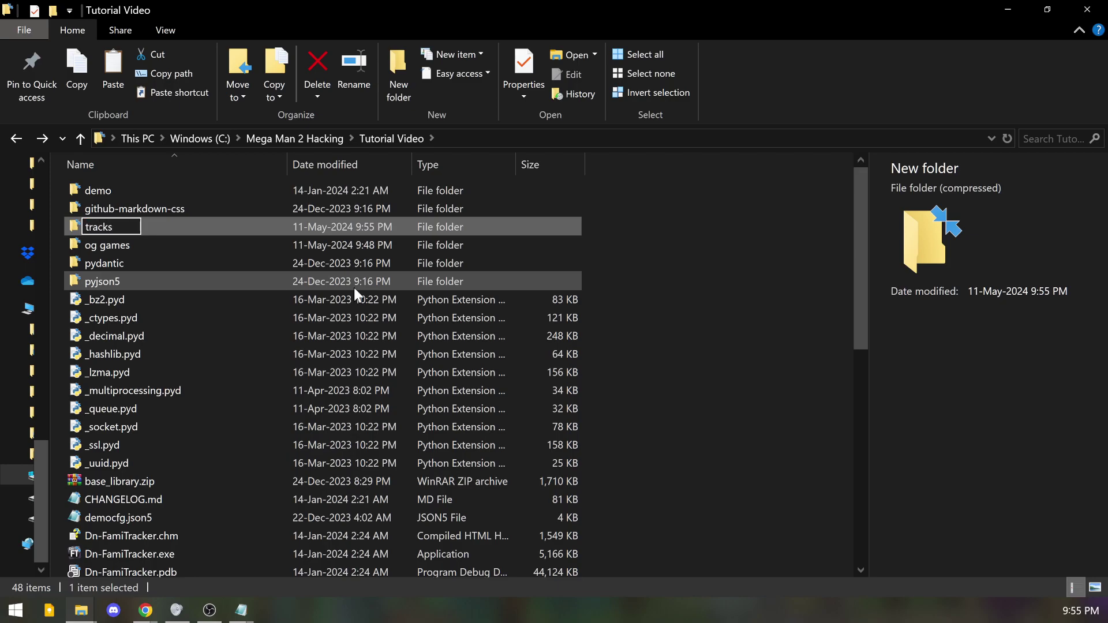
{"action": "key", "text": "Return"}
{"action": "scroll", "coordinate": [359, 290], "scroll_direction": "down", "scroll_amount": 9}
{"action": "scroll", "coordinate": [361, 290], "scroll_direction": "up", "scroll_amount": 9}
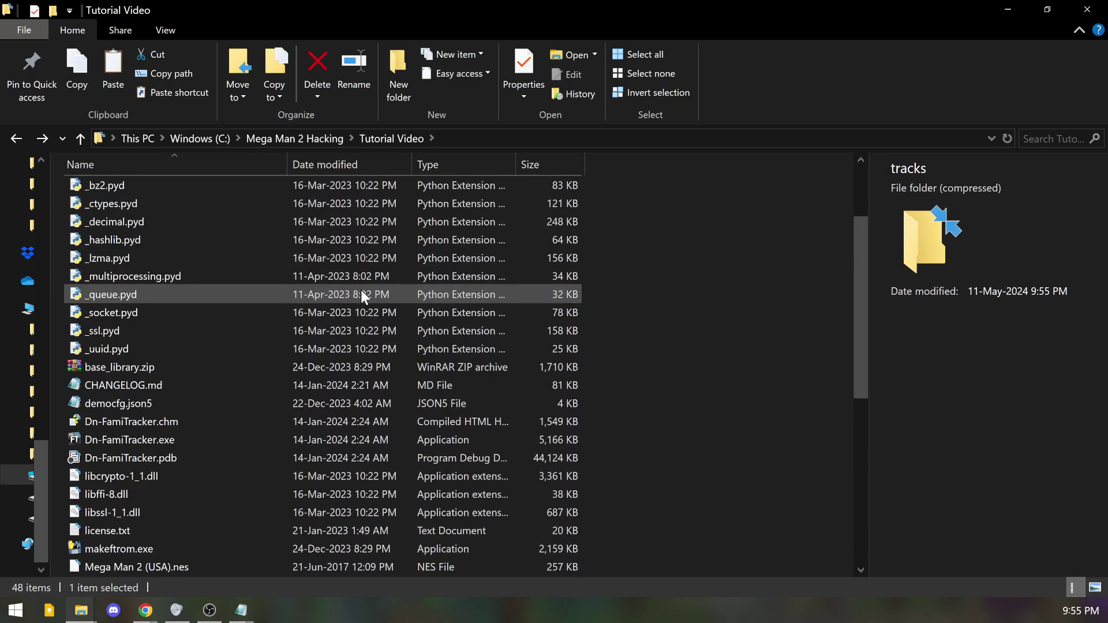
{"action": "double_click", "coordinate": [129, 282]}
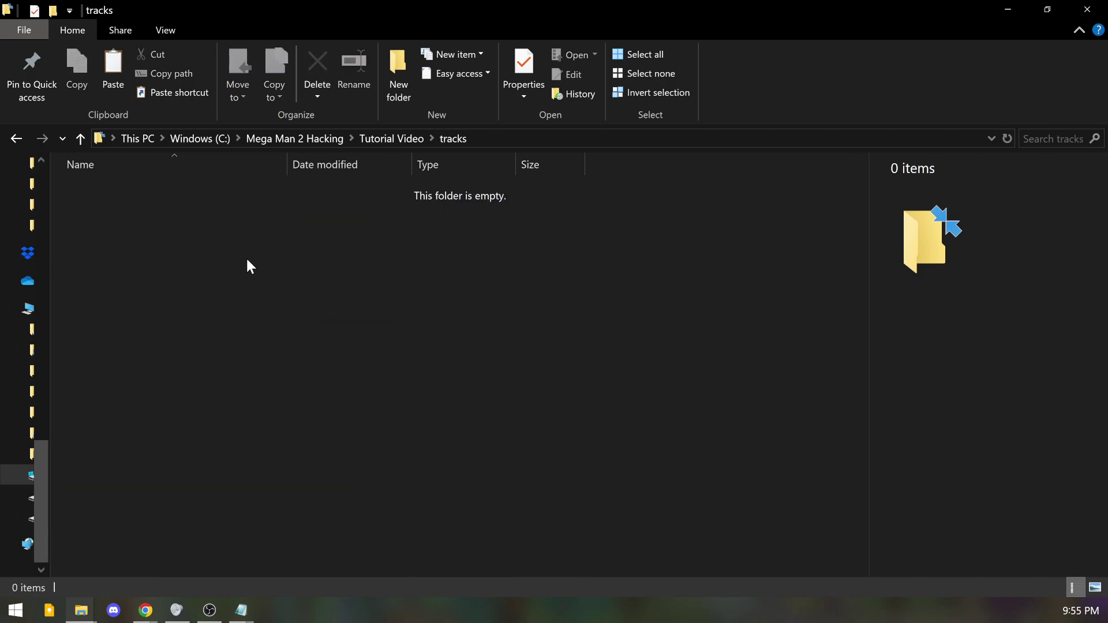
Bring up the FamiTracker forum's 2A03 search results in Chrome and scroll through them.
{"action": "left_click", "coordinate": [1008, 10]}
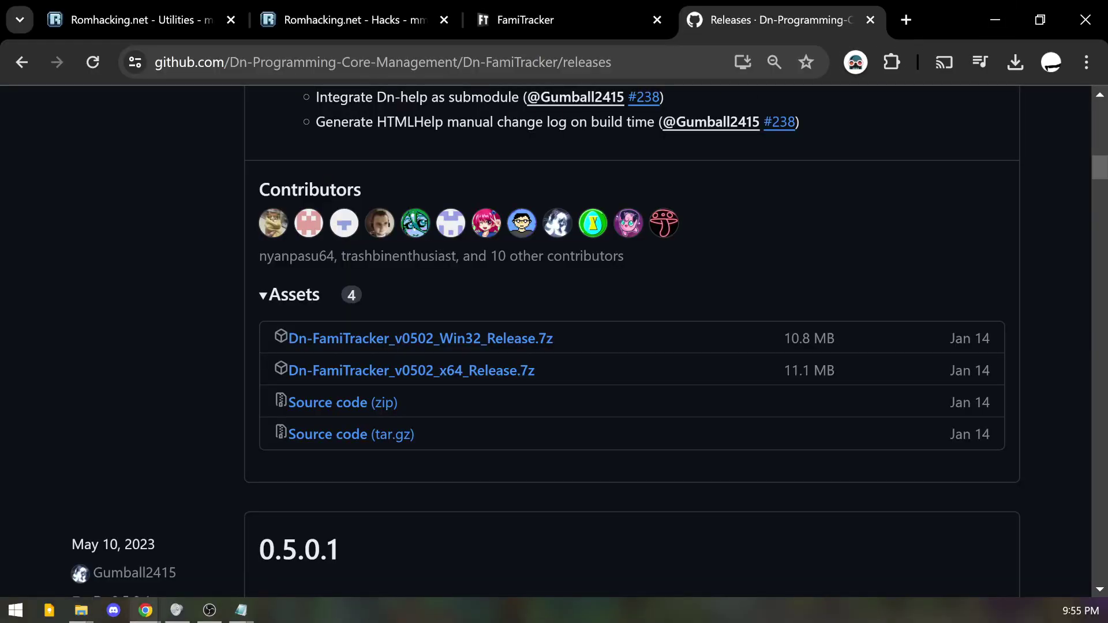
{"action": "left_click", "coordinate": [543, 6]}
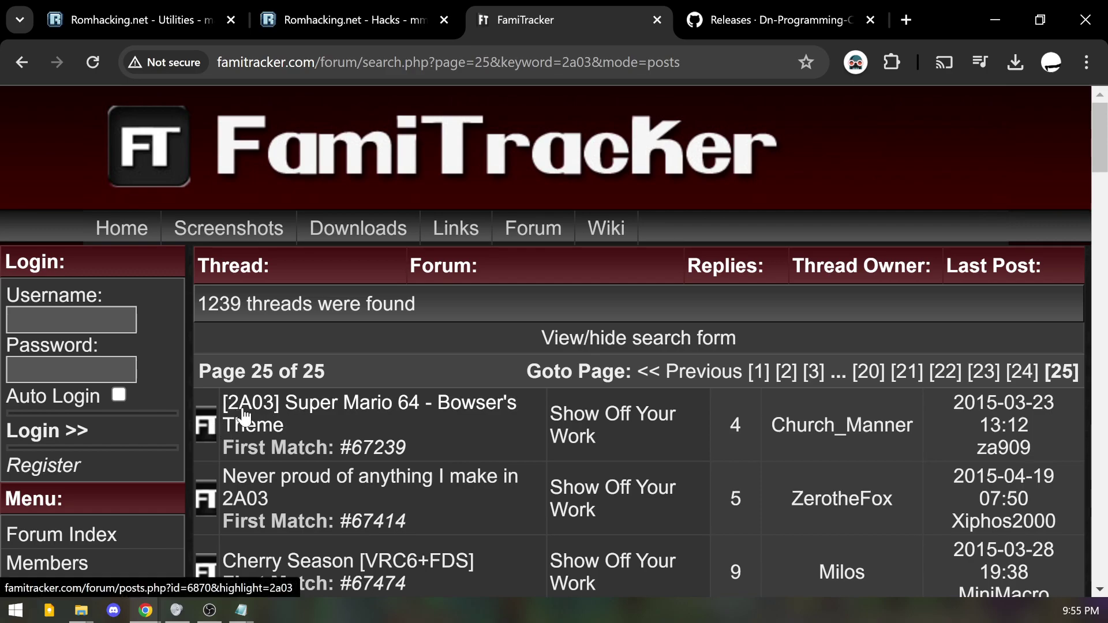
{"action": "left_click_drag", "start_coordinate": [240, 407], "coordinate": [224, 407]}
{"action": "scroll", "coordinate": [386, 286], "scroll_direction": "down", "scroll_amount": 3}
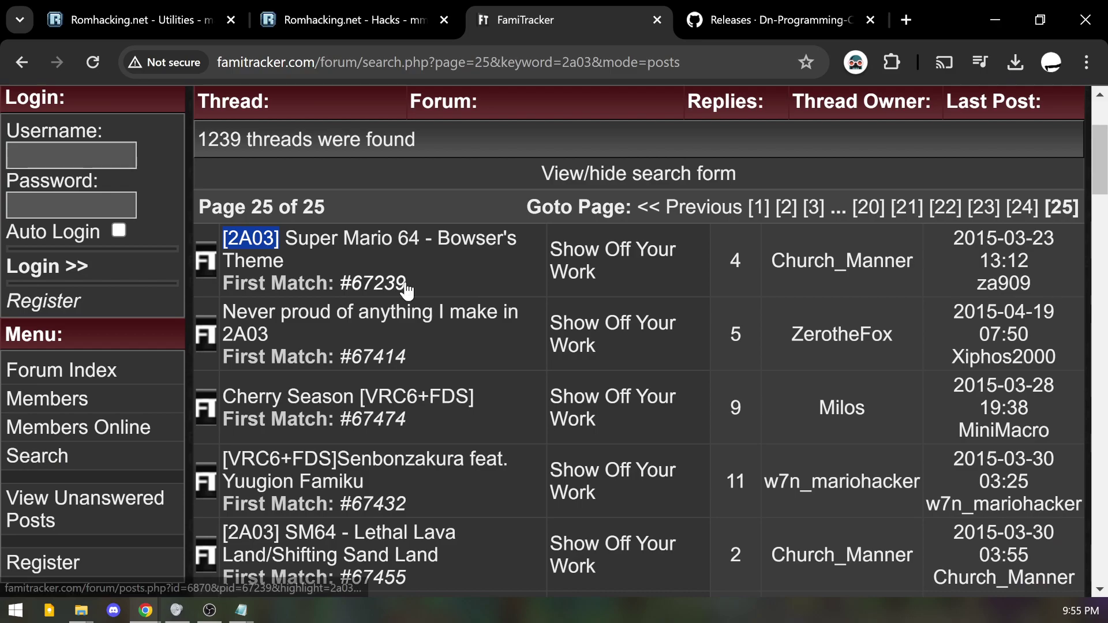
{"action": "scroll", "coordinate": [389, 287], "scroll_direction": "down", "scroll_amount": 3}
{"action": "scroll", "coordinate": [470, 306], "scroll_direction": "down", "scroll_amount": 3}
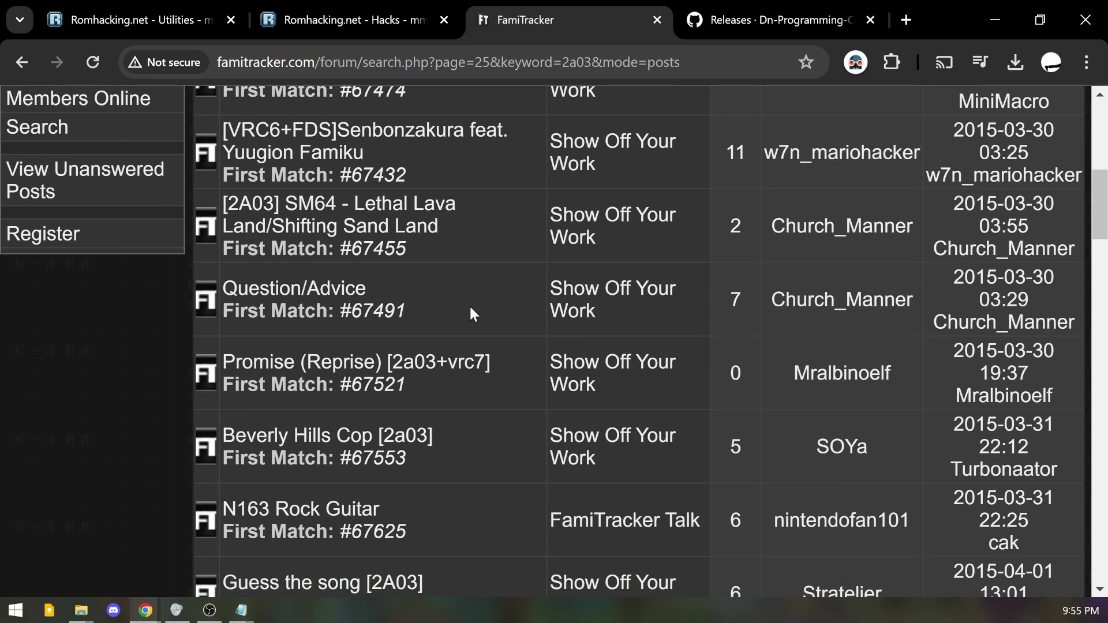
{"action": "scroll", "coordinate": [424, 328], "scroll_direction": "down", "scroll_amount": 9}
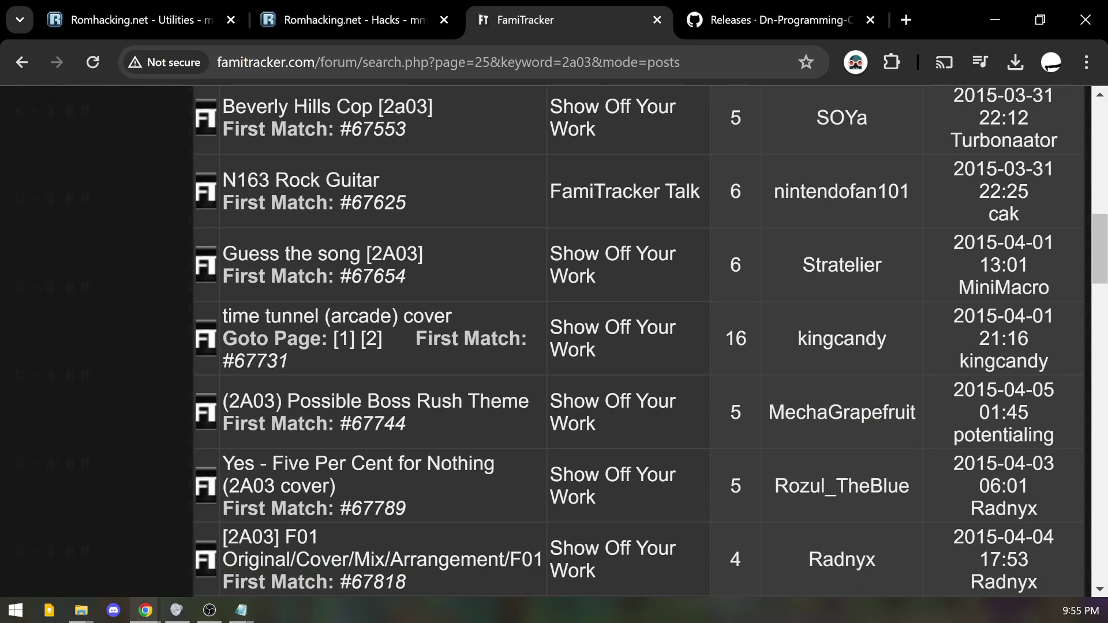
{"action": "scroll", "coordinate": [423, 326], "scroll_direction": "down", "scroll_amount": 4}
{"action": "scroll", "coordinate": [424, 327], "scroll_direction": "down", "scroll_amount": 5}
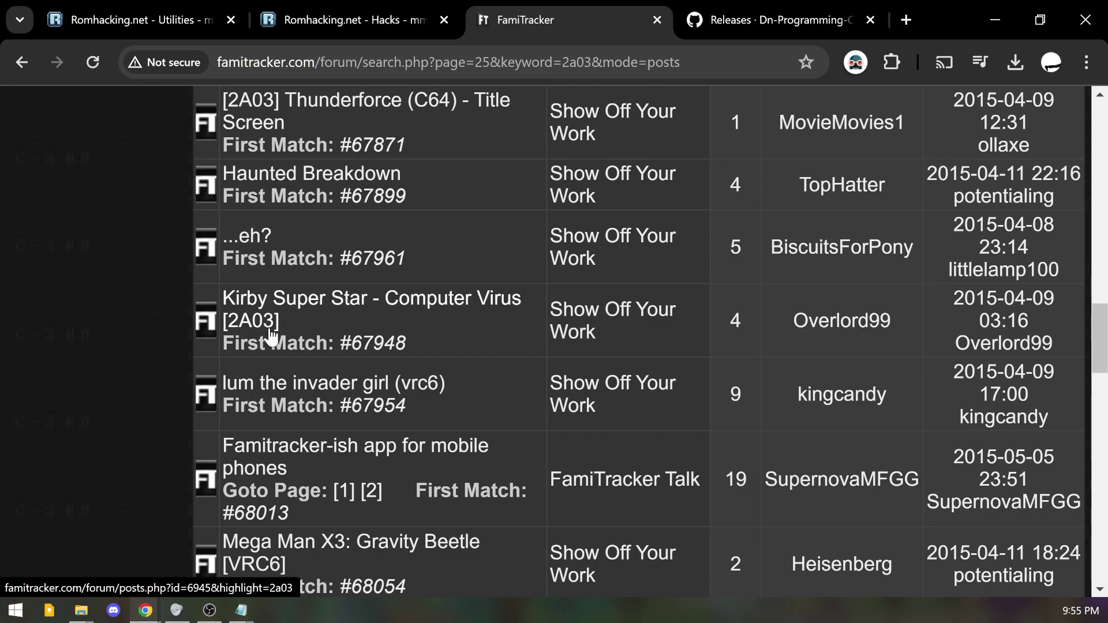
{"action": "scroll", "coordinate": [267, 336], "scroll_direction": "down", "scroll_amount": 3}
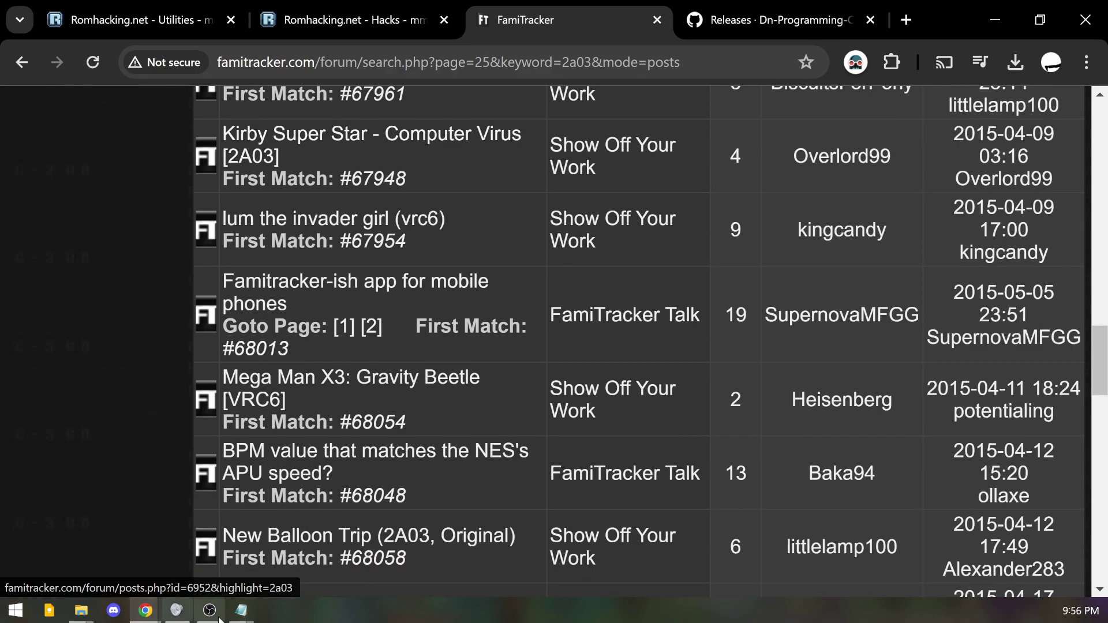
Glance over the readme.txt notes, close them, and return to the empty tracks folder.
{"action": "mouse_move", "coordinate": [241, 610]}
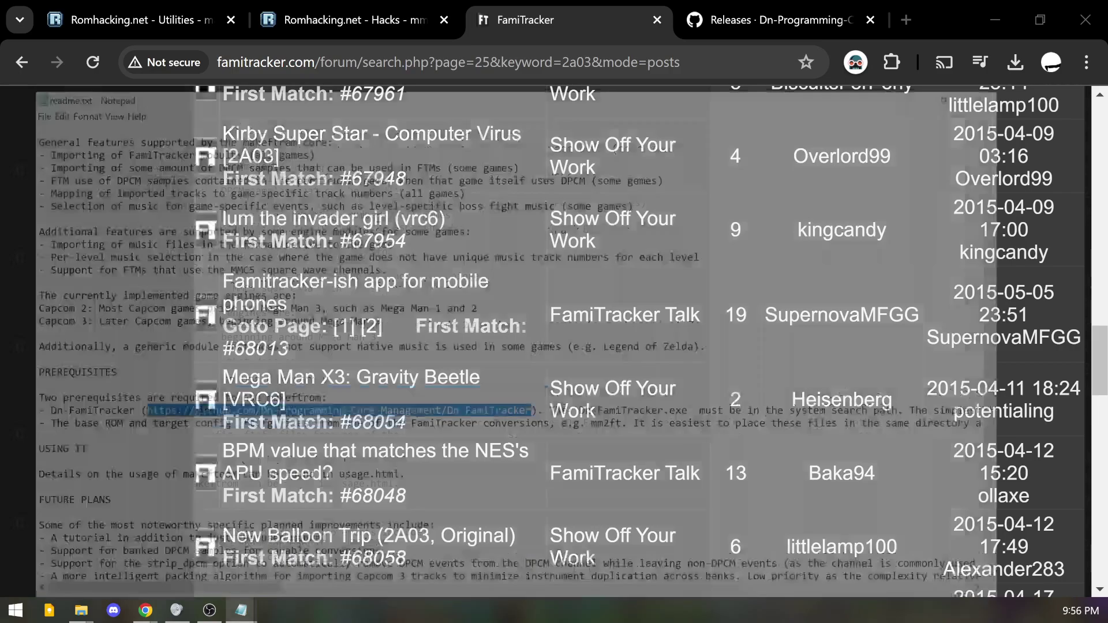
{"action": "left_click", "coordinate": [173, 539]}
{"action": "scroll", "coordinate": [173, 540], "scroll_direction": "up", "scroll_amount": 4}
{"action": "scroll", "coordinate": [548, 300], "scroll_direction": "down", "scroll_amount": 11}
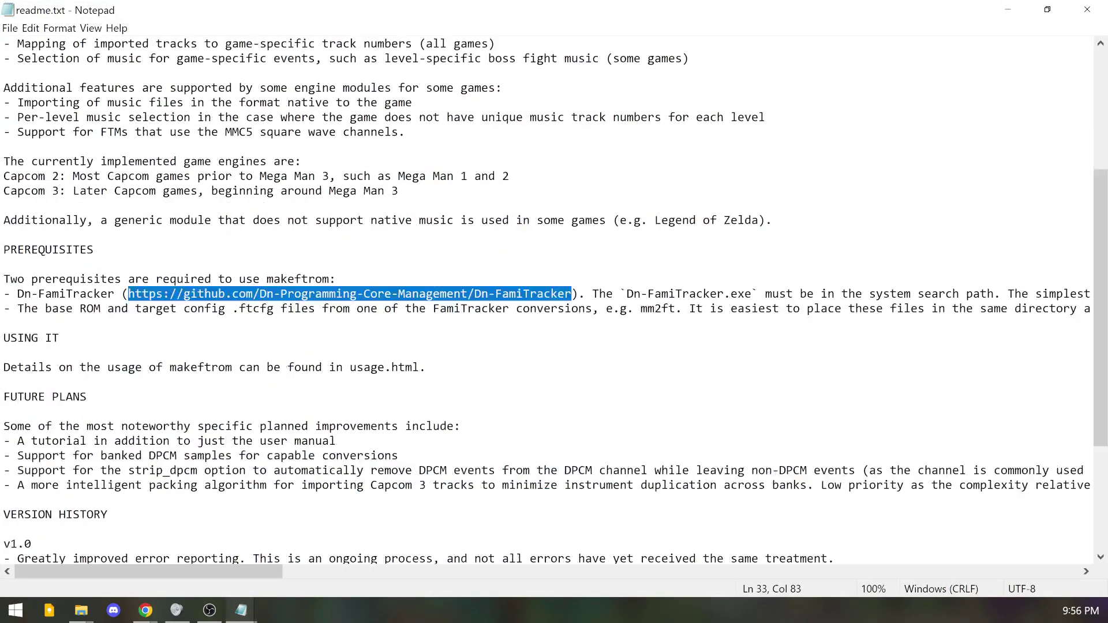
{"action": "scroll", "coordinate": [548, 300], "scroll_direction": "up", "scroll_amount": 7}
{"action": "left_click", "coordinate": [1087, 10]}
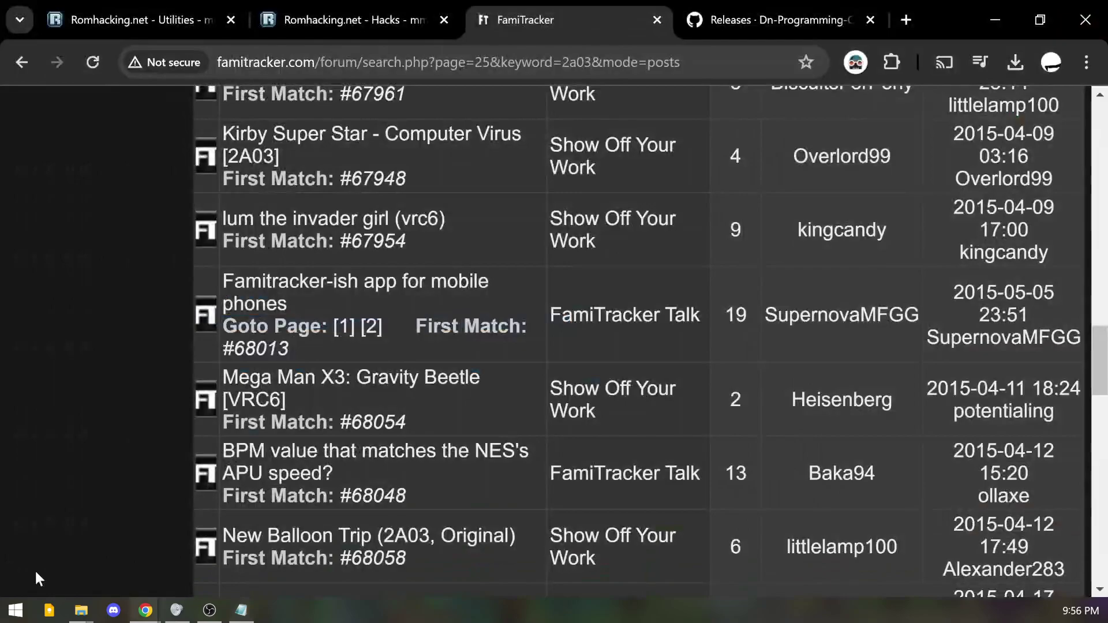
{"action": "mouse_move", "coordinate": [81, 610]}
{"action": "left_click", "coordinate": [95, 546]}
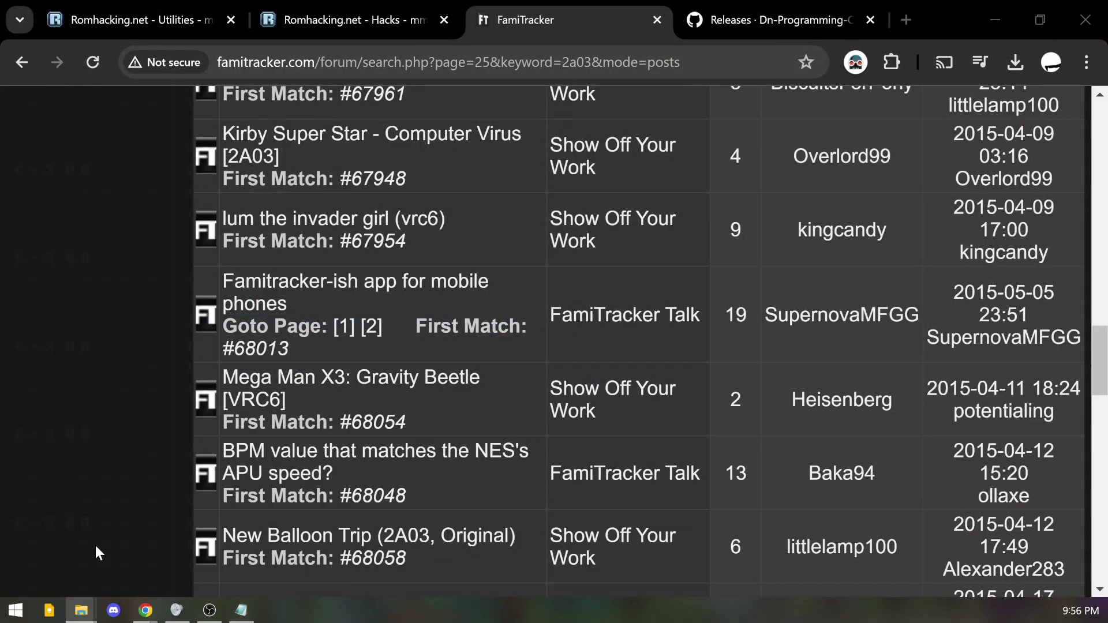
Copy Xmas.ftm from the bhop folder window and paste it into the empty tracks folder.
{"action": "left_click", "coordinate": [81, 613]}
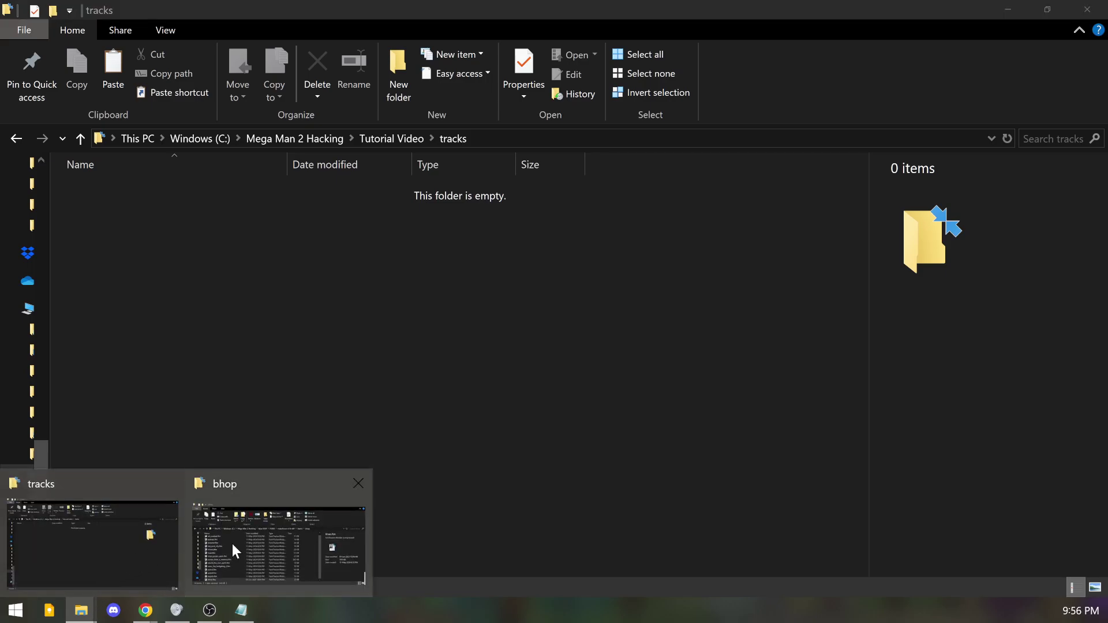
{"action": "left_click", "coordinate": [232, 543]}
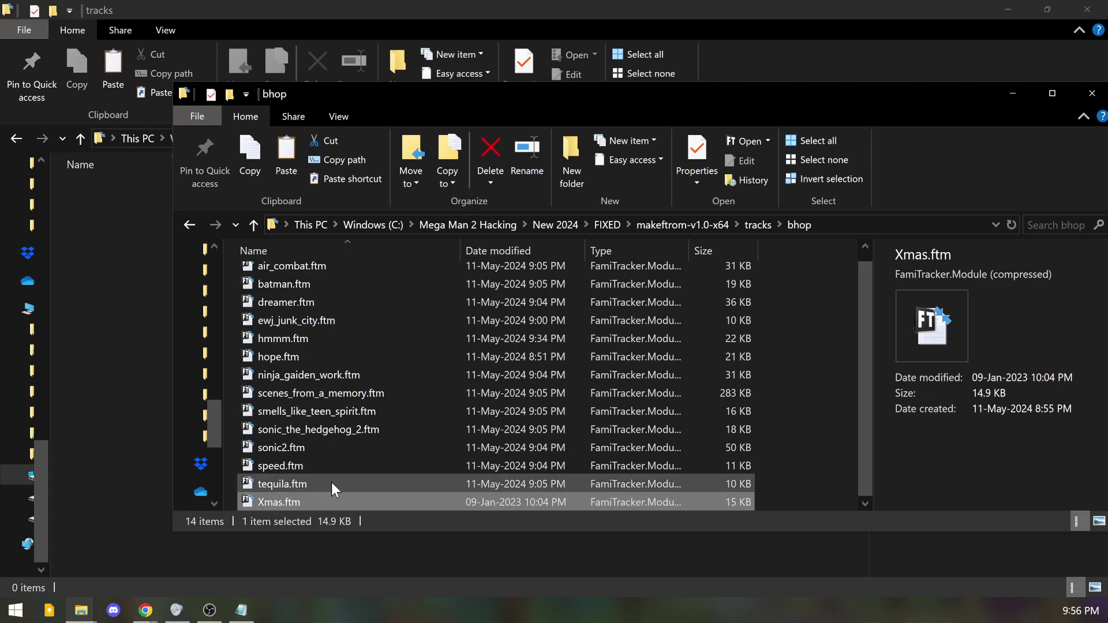
{"action": "left_click", "coordinate": [115, 277]}
{"action": "key", "text": "ctrl+v"}
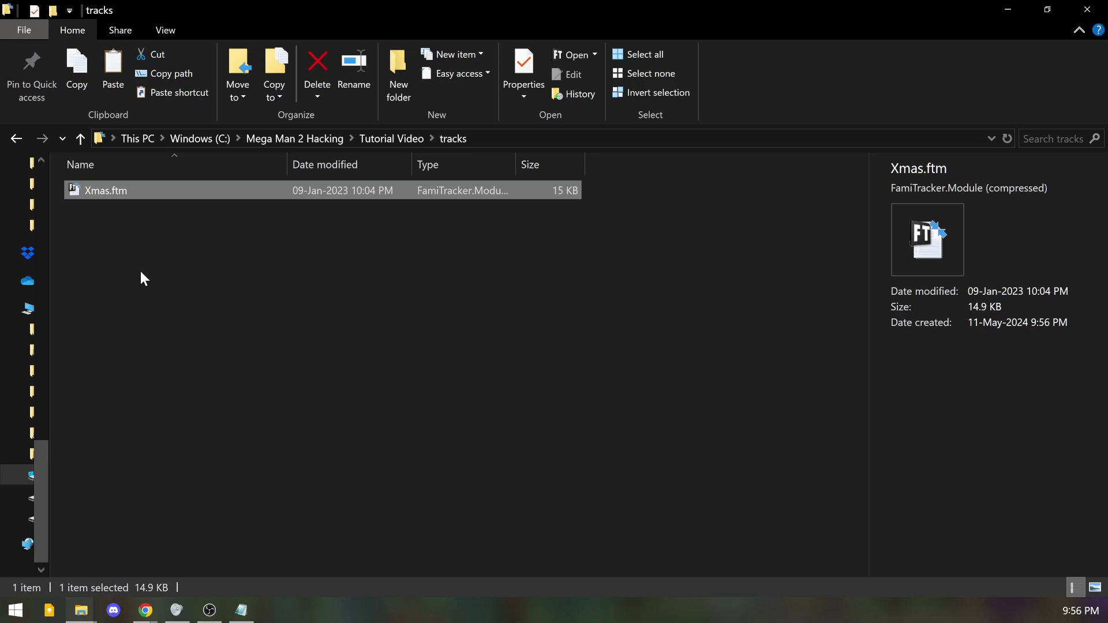
Create a new folder named bhop inside the tracks folder.
{"action": "left_click", "coordinate": [141, 272]}
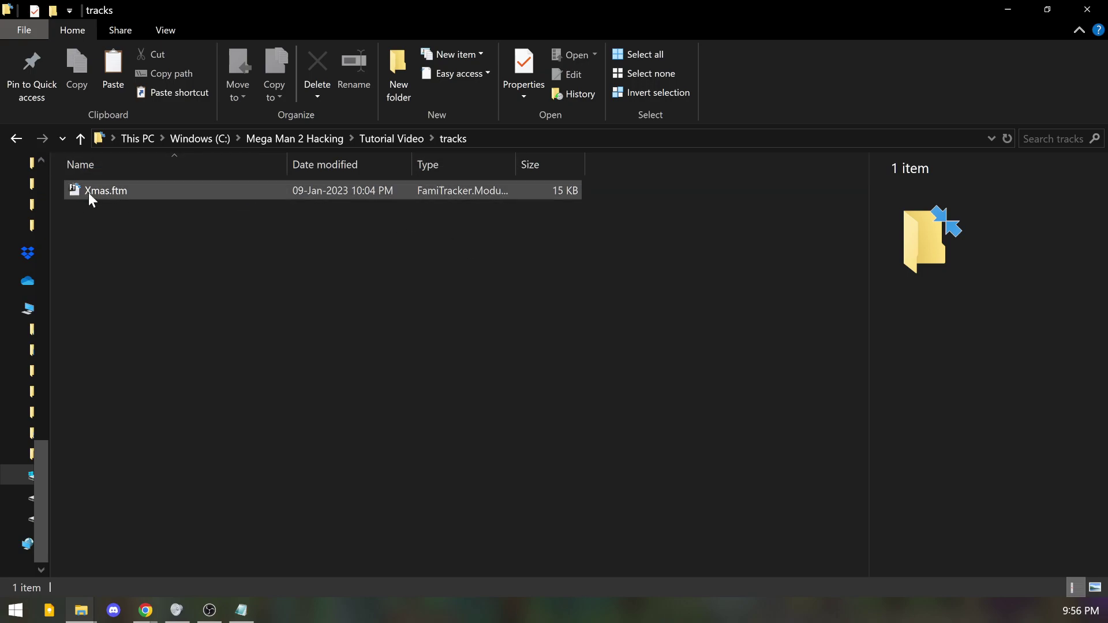
{"action": "left_click", "coordinate": [393, 90]}
{"action": "type", "text": "bhop"}
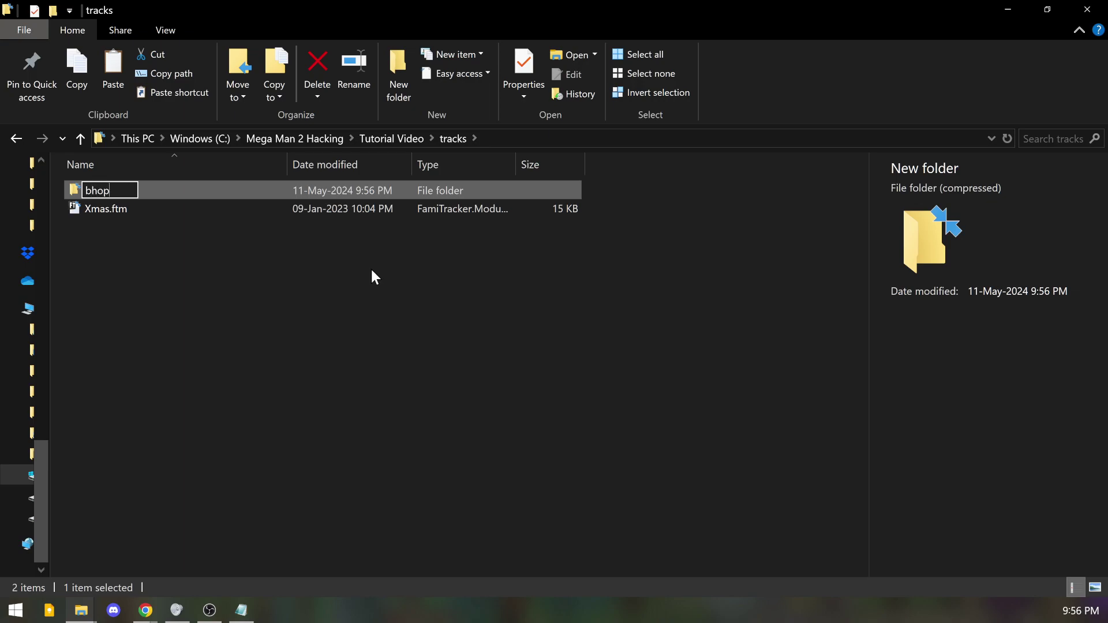
{"action": "key", "text": "Return"}
Paste Xmas.ftm into tracks\bhop, then go back up to the Tutorial Video folder.
{"action": "left_click", "coordinate": [183, 184]}
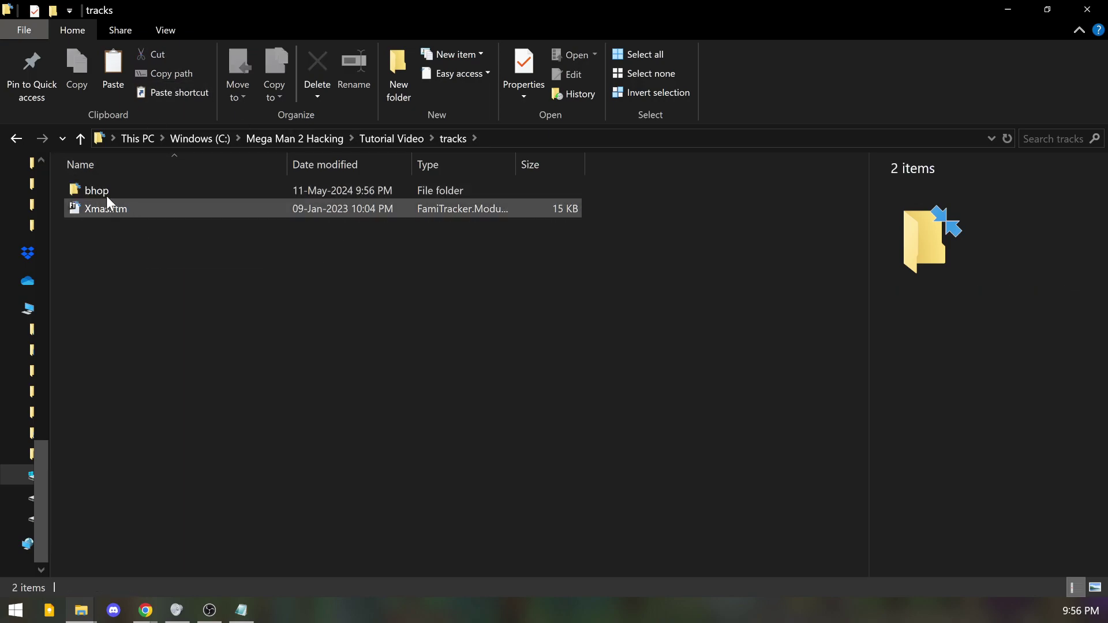
{"action": "left_click", "coordinate": [105, 211]}
{"action": "left_click", "coordinate": [98, 188]}
{"action": "double_click", "coordinate": [99, 189]}
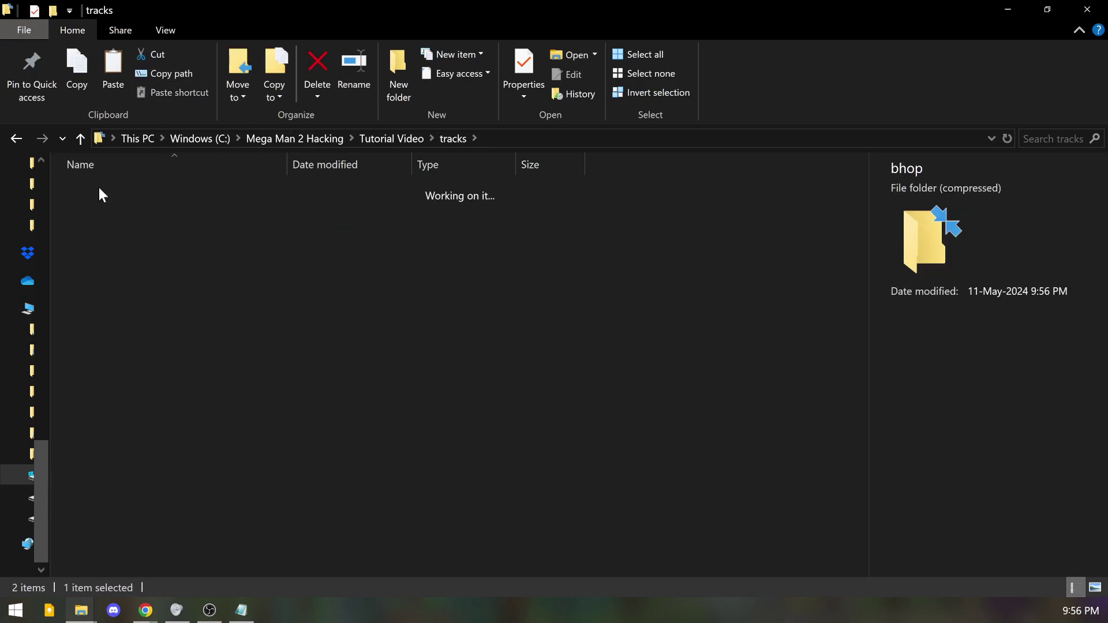
{"action": "key", "text": "ctrl+v"}
{"action": "left_click", "coordinate": [216, 331]}
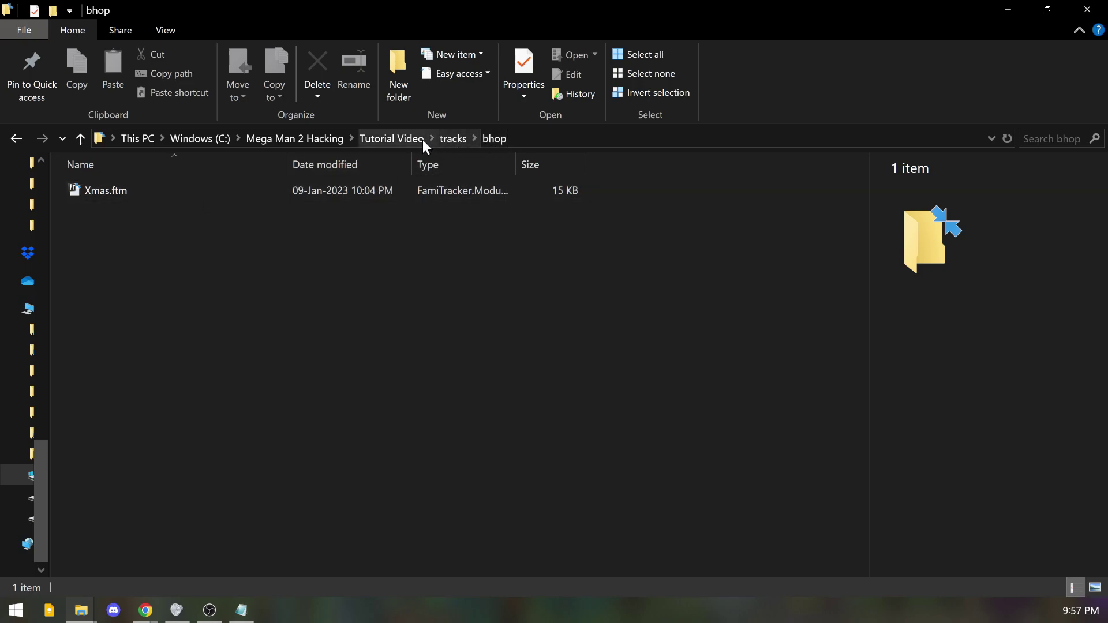
{"action": "left_click", "coordinate": [407, 139]}
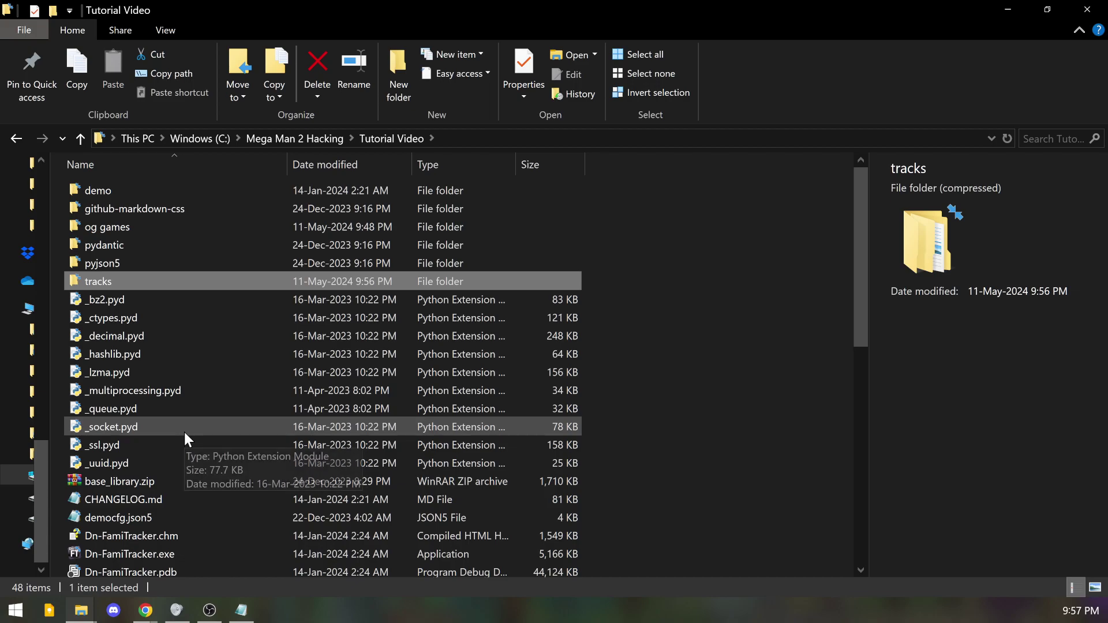
{"action": "left_click", "coordinate": [261, 617]}
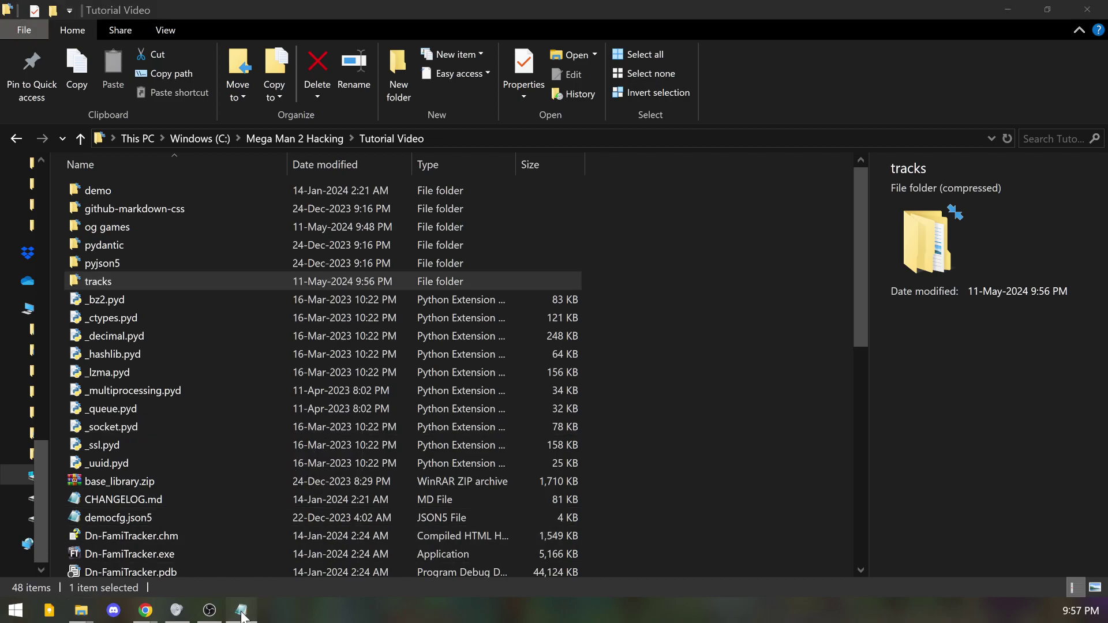
In democfg.json5, change the output_rom name to "mm2ftdemo420.nes".
{"action": "left_click", "coordinate": [241, 610]}
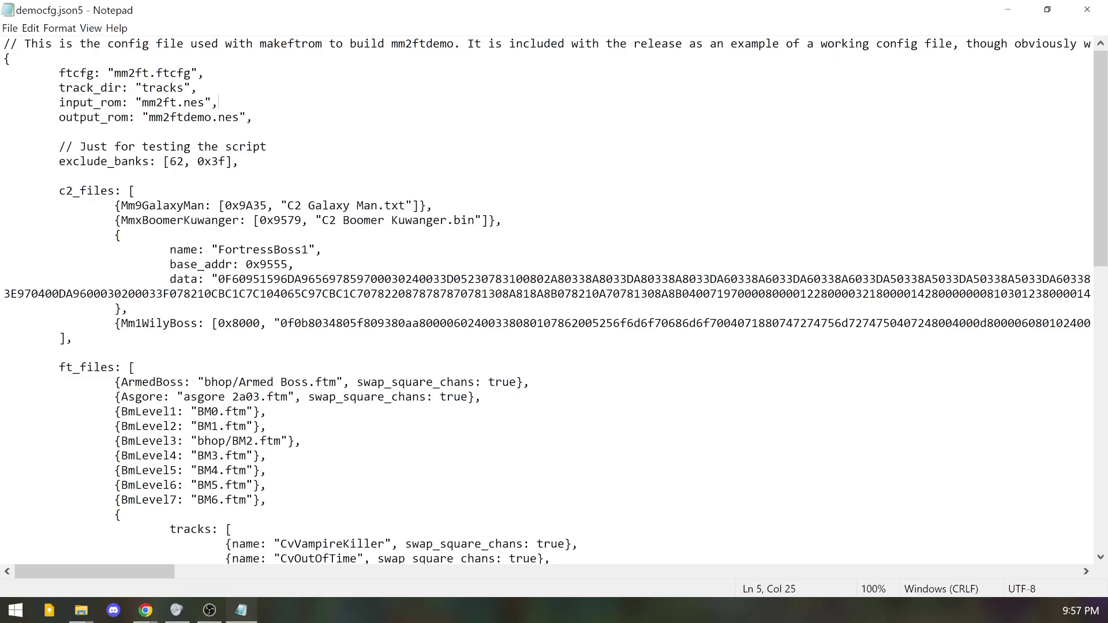
{"action": "left_click_drag", "start_coordinate": [142, 102], "coordinate": [205, 102]}
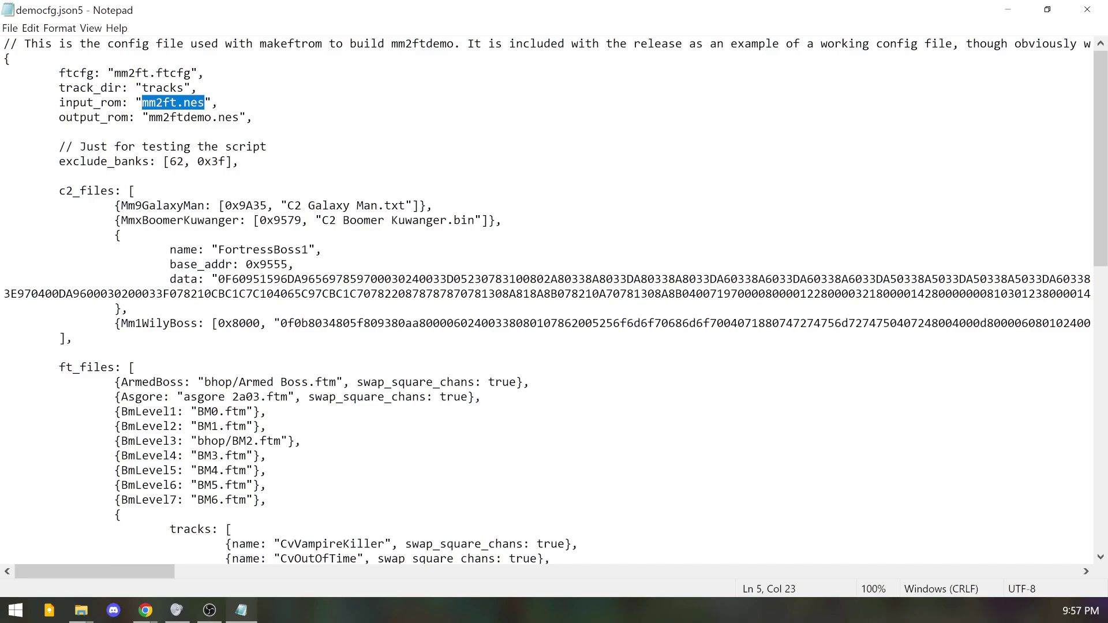
{"action": "left_click", "coordinate": [169, 147]}
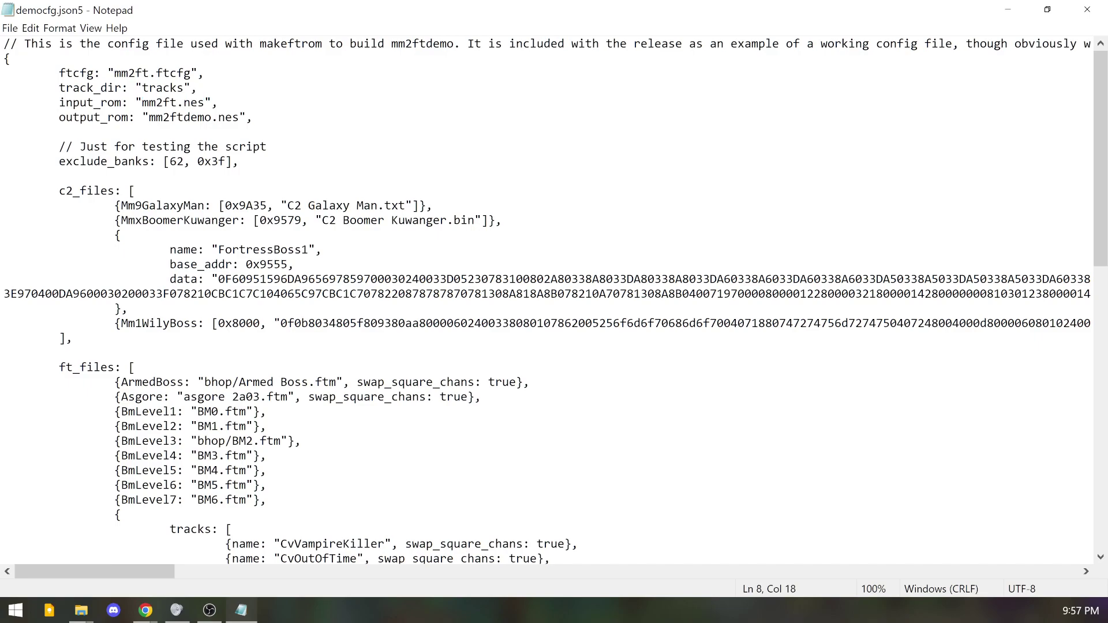
{"action": "left_click", "coordinate": [212, 117]}
{"action": "type", "text": "2"}
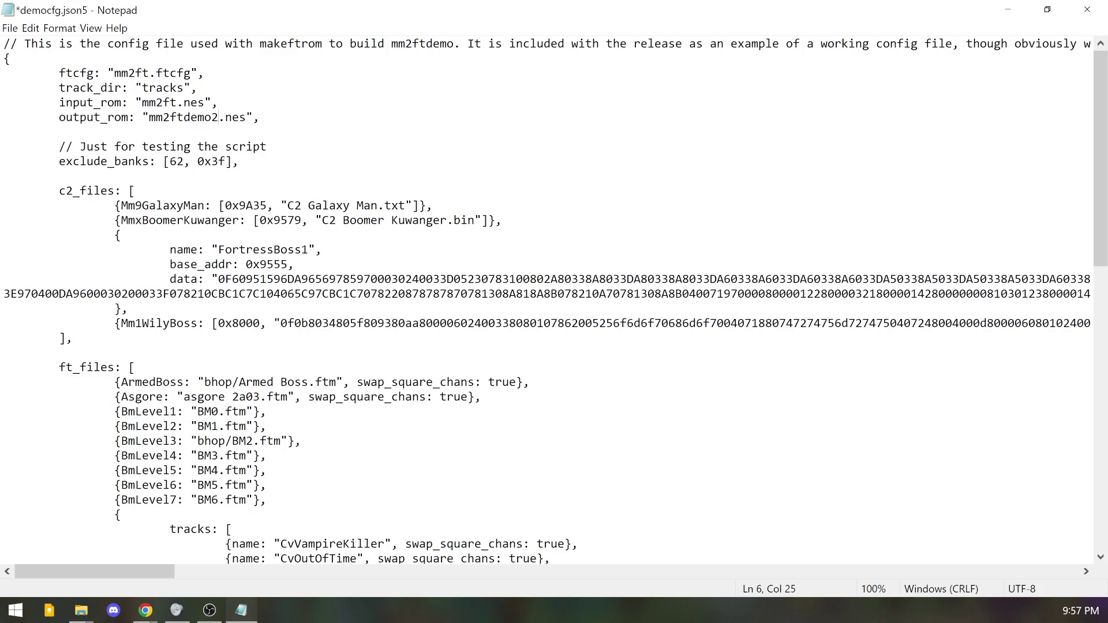
{"action": "key", "text": "BackSpace"}
{"action": "type", "text": "3"}
{"action": "left_click", "coordinate": [260, 118]}
{"action": "key", "text": "Left"}
{"action": "key", "text": "Left"}
{"action": "key", "text": "Left"}
{"action": "key", "text": "Left"}
{"action": "key", "text": "Left"}
{"action": "key", "text": "Left"}
{"action": "key", "text": "BackSpace"}
{"action": "type", "text": "420"}
{"action": "key", "text": "End"}
{"action": "left_click_drag", "start_coordinate": [3, 205], "coordinate": [73, 338]}
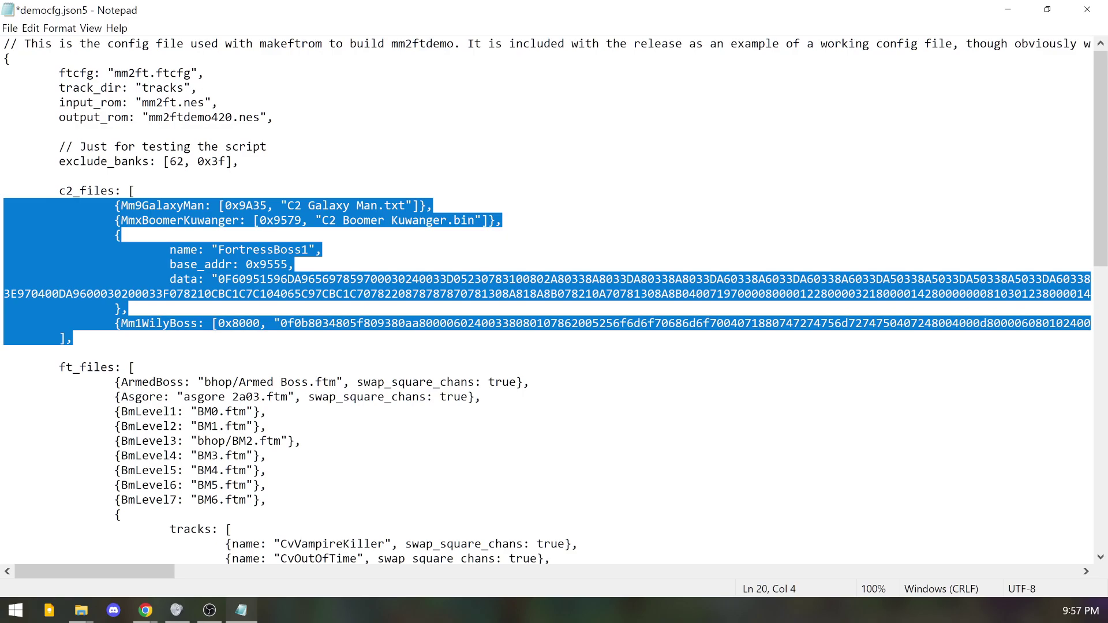
Scroll down to the ft_files list and look over its entries.
{"action": "key", "text": "Right"}
{"action": "scroll", "coordinate": [548, 300], "scroll_direction": "down", "scroll_amount": 2}
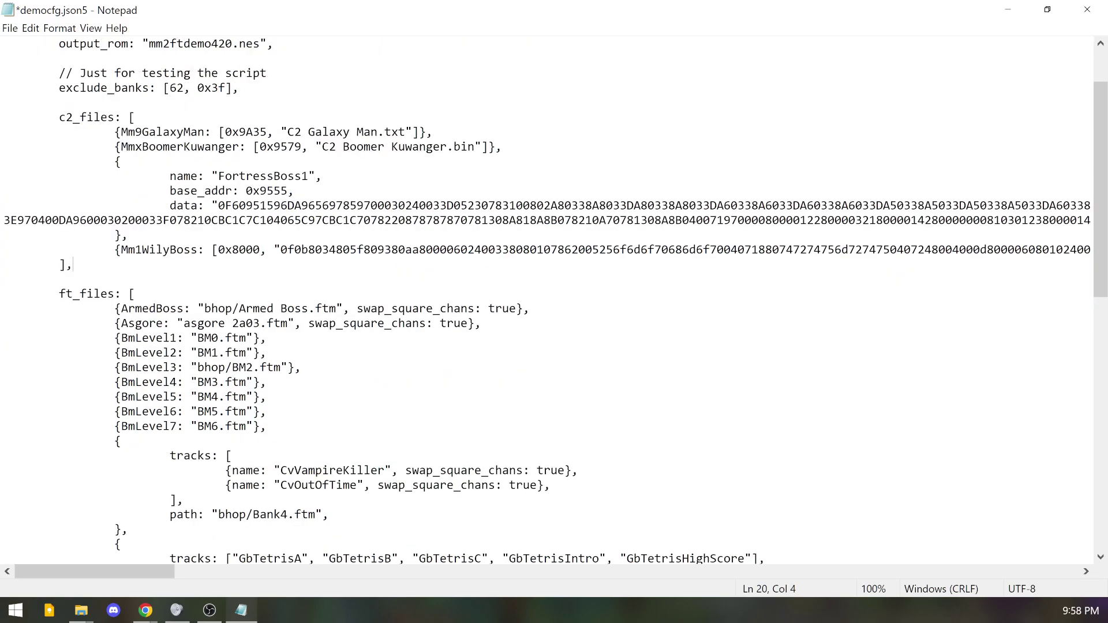
{"action": "left_click_drag", "start_coordinate": [59, 294], "coordinate": [136, 294]}
{"action": "left_click", "coordinate": [164, 337]}
{"action": "scroll", "coordinate": [548, 300], "scroll_direction": "down", "scroll_amount": 5}
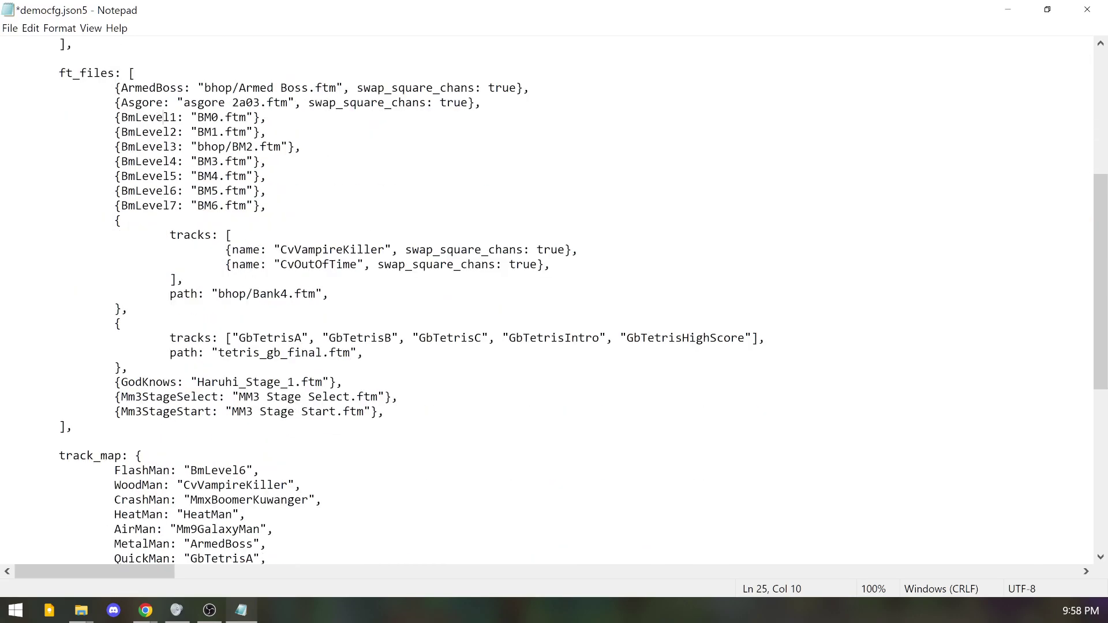
{"action": "scroll", "coordinate": [548, 300], "scroll_direction": "down", "scroll_amount": 4}
{"action": "scroll", "coordinate": [548, 300], "scroll_direction": "up", "scroll_amount": 7}
{"action": "scroll", "coordinate": [548, 300], "scroll_direction": "down", "scroll_amount": 11}
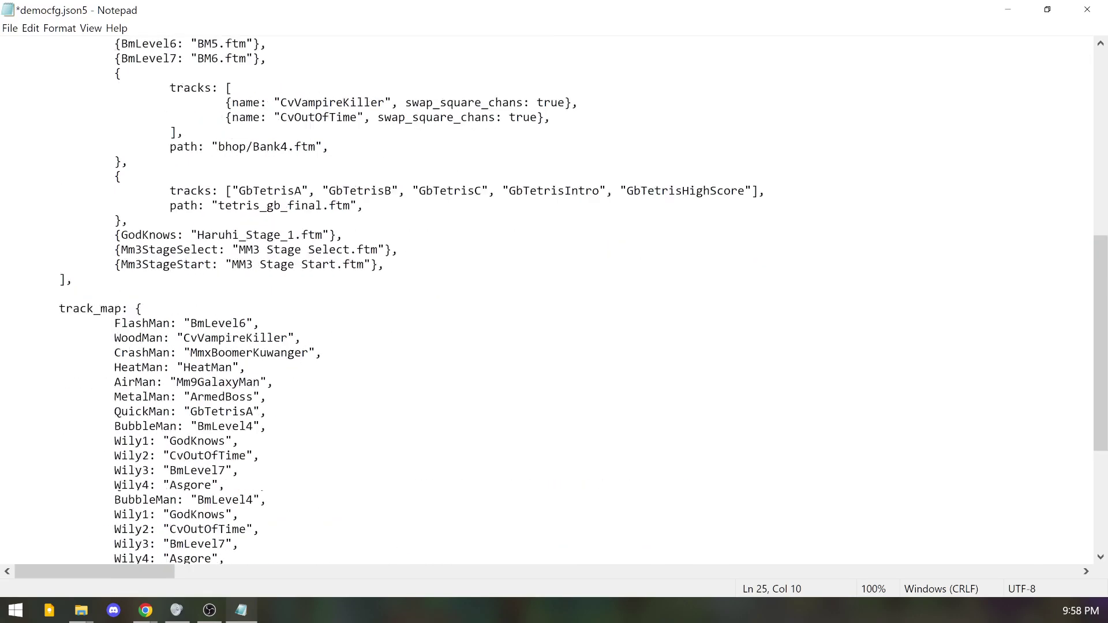
{"action": "scroll", "coordinate": [548, 301], "scroll_direction": "up", "scroll_amount": 13}
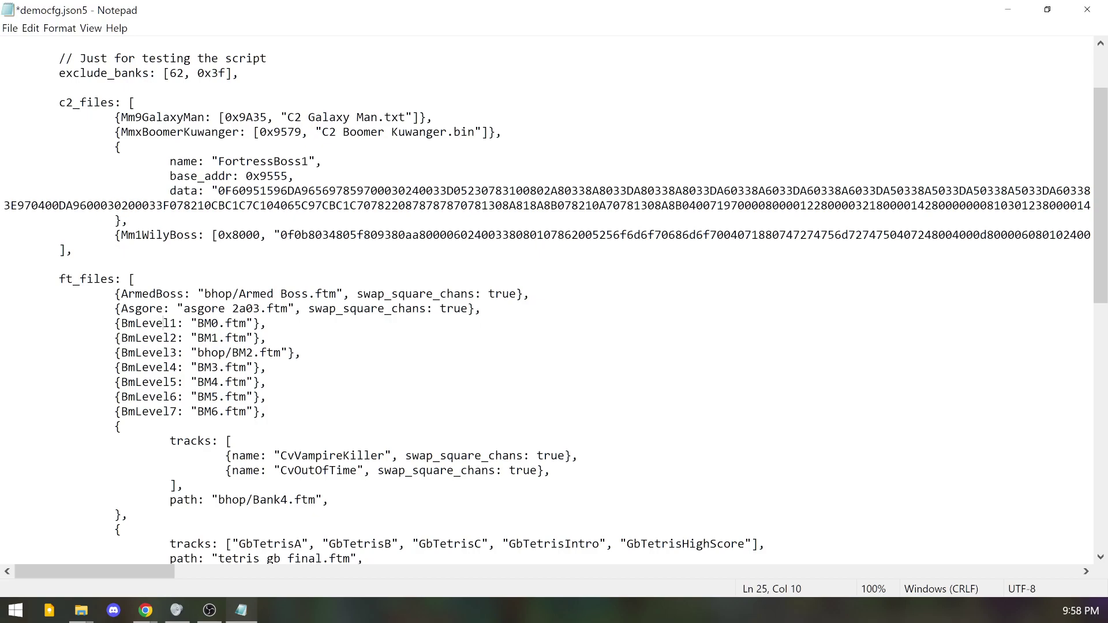
{"action": "left_click_drag", "start_coordinate": [131, 279], "coordinate": [294, 427]}
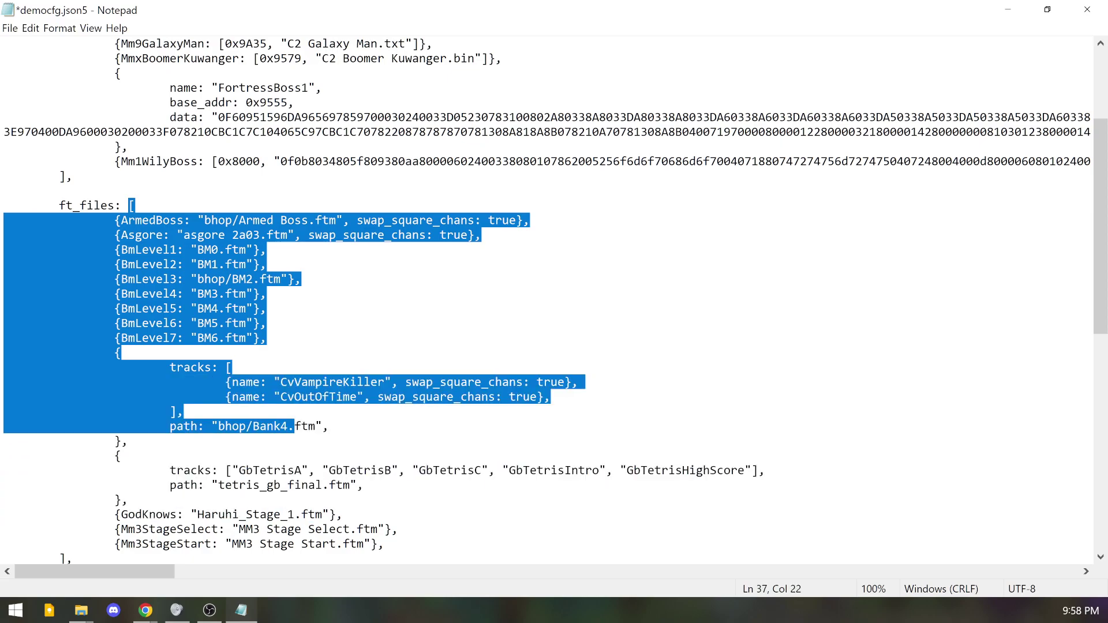
{"action": "left_click", "coordinate": [266, 323]}
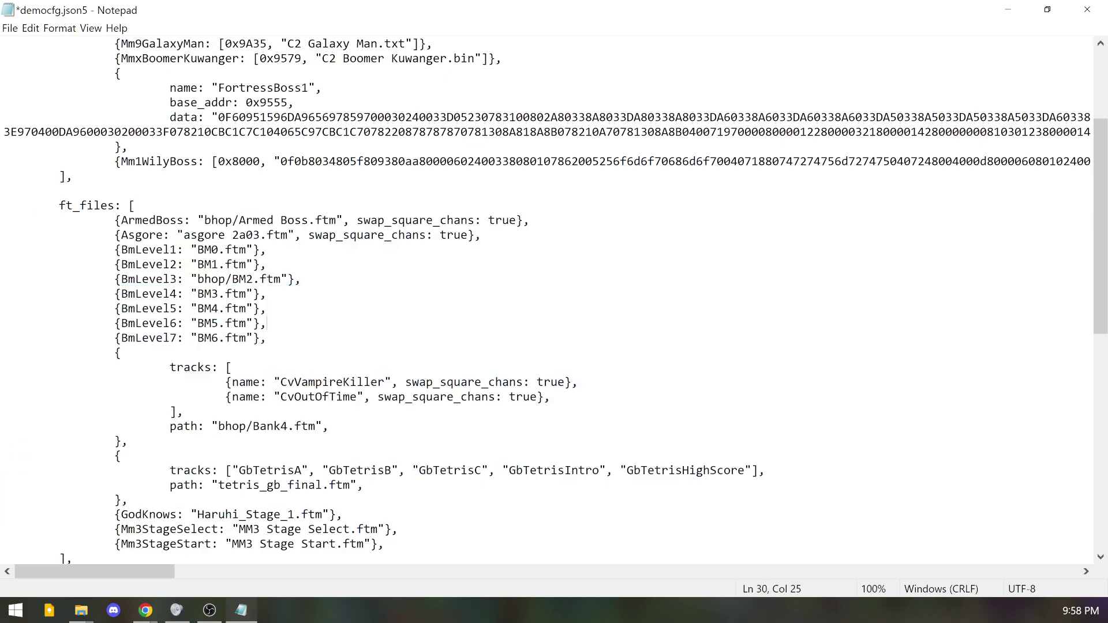
Delete every ft_files entry from ArmedBoss through Mm3StageStart.
{"action": "left_click_drag", "start_coordinate": [121, 219], "coordinate": [343, 220]}
{"action": "left_click", "coordinate": [239, 220]}
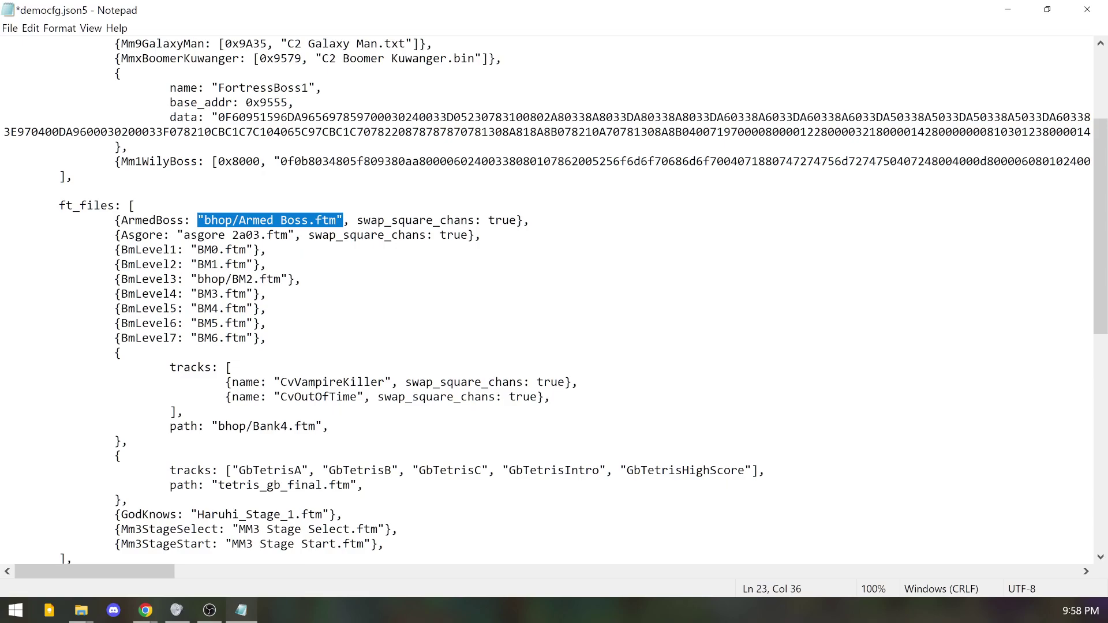
{"action": "left_click", "coordinate": [391, 220]}
{"action": "left_click_drag", "start_coordinate": [357, 220], "coordinate": [476, 220]}
{"action": "left_click", "coordinate": [481, 235]}
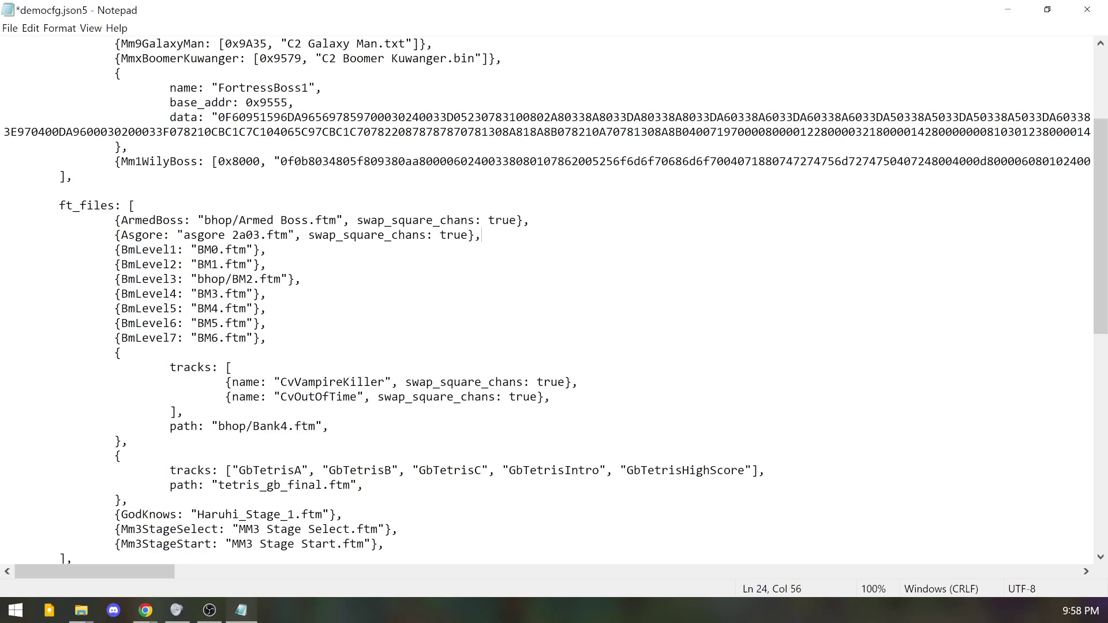
{"action": "left_click_drag", "start_coordinate": [115, 220], "coordinate": [384, 471]}
{"action": "scroll", "coordinate": [179, 411], "scroll_direction": "down", "scroll_amount": 2}
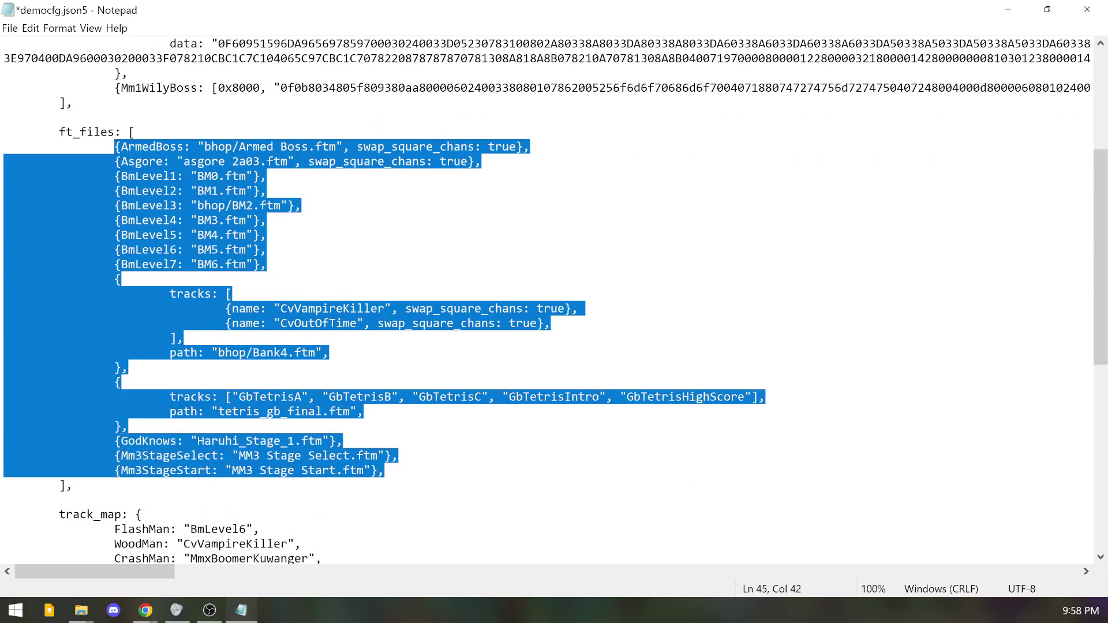
{"action": "key", "text": "BackSpace"}
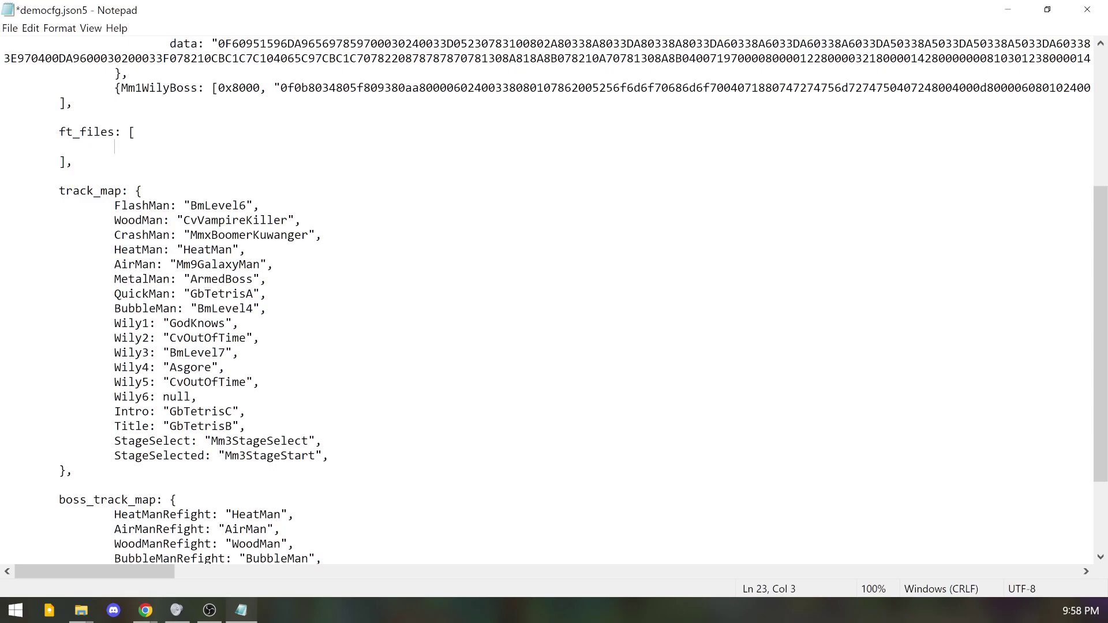
Add the single entry {Xmas: "bhop/Xmas.ftm"}, to ft_files and save democfg.json5.
{"action": "type", "text": "{Xmas: \"bhop/Xmas.f"}
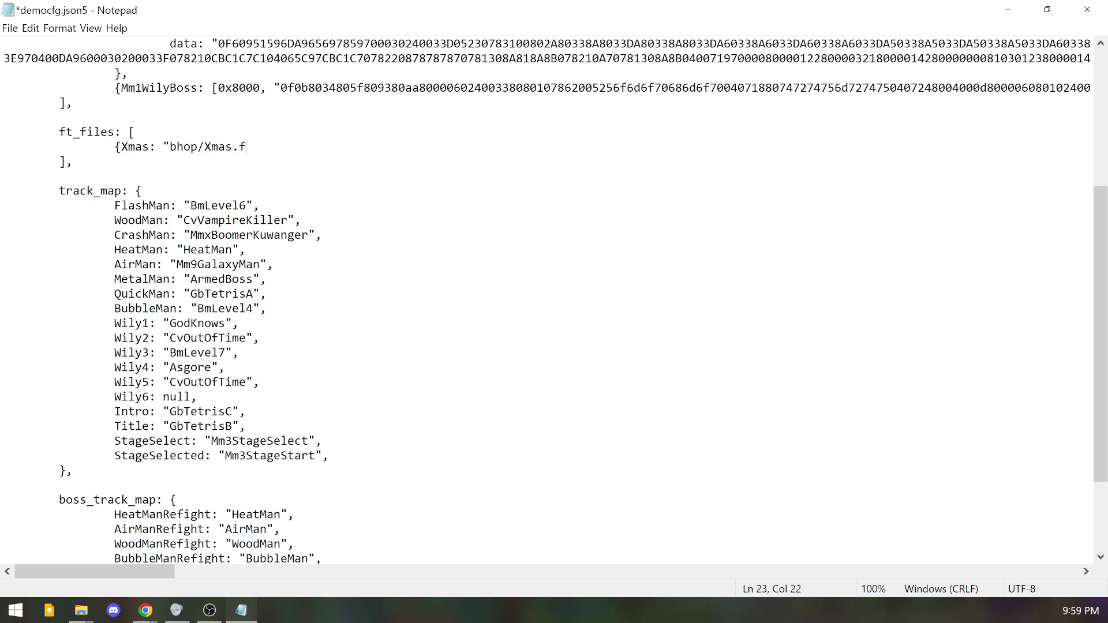
{"action": "type", "text": "tm\"},"}
{"action": "key", "text": "Left"}
{"action": "key", "text": "Left"}
{"action": "key", "text": "Left"}
{"action": "key", "text": "Right"}
{"action": "key", "text": "Right"}
{"action": "key", "text": "Right"}
{"action": "key", "text": "Left"}
{"action": "key", "text": "ctrl+s"}
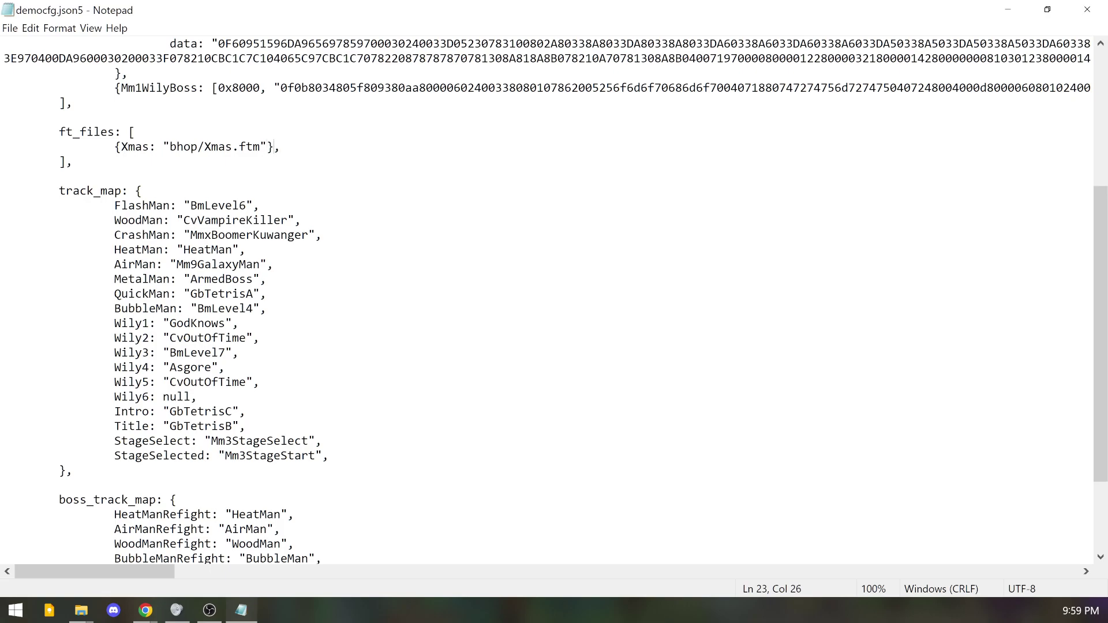
Change FlashMan's track value from BmLevel6 to Xmas, save, and copy the word Xmas.
{"action": "left_click", "coordinate": [190, 205]}
{"action": "double_click", "coordinate": [218, 206]}
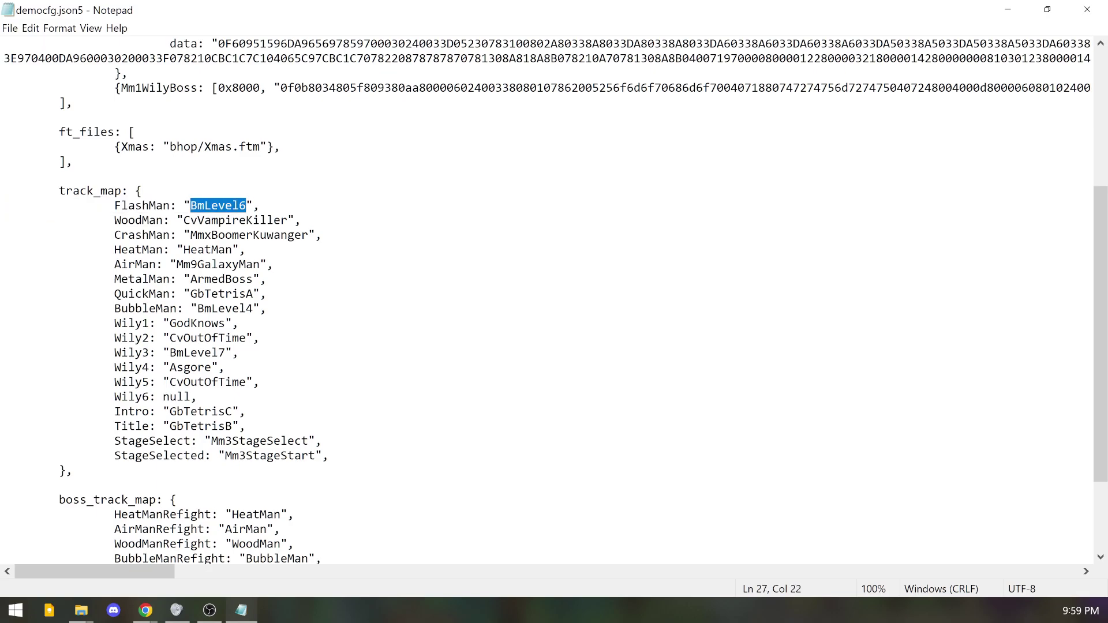
{"action": "type", "text": "Xmas"}
{"action": "key", "text": "ctrl+s"}
{"action": "double_click", "coordinate": [205, 205]}
{"action": "key", "text": "ctrl+c"}
Replace the WoodMan, CrashMan, HeatMan, AirMan, MetalMan, QuickMan and BubbleMan track values with Xmas.
{"action": "double_click", "coordinate": [204, 220]}
{"action": "key", "text": "ctrl+v"}
{"action": "double_click", "coordinate": [205, 235]}
{"action": "key", "text": "ctrl+v"}
{"action": "left_click", "coordinate": [205, 249]}
{"action": "double_click", "coordinate": [205, 249]}
{"action": "key", "text": "ctrl+v"}
{"action": "double_click", "coordinate": [213, 264]}
{"action": "key", "text": "ctrl+v"}
{"action": "left_click", "coordinate": [218, 264]}
{"action": "double_click", "coordinate": [218, 279]}
{"action": "key", "text": "ctrl+v"}
{"action": "double_click", "coordinate": [219, 294]}
{"action": "key", "text": "ctrl+v"}
{"action": "double_click", "coordinate": [222, 309]}
{"action": "key", "text": "ctrl+v"}
Replace the Wily1–Wily5, Intro, Title, StageSelect and StageSelected track values with Xmas.
{"action": "double_click", "coordinate": [196, 323]}
{"action": "key", "text": "ctrl+v"}
{"action": "double_click", "coordinate": [197, 337]}
{"action": "key", "text": "ctrl+v"}
{"action": "double_click", "coordinate": [197, 352]}
{"action": "key", "text": "ctrl+v"}
{"action": "double_click", "coordinate": [193, 367]}
{"action": "key", "text": "ctrl+v"}
{"action": "double_click", "coordinate": [208, 382]}
{"action": "key", "text": "ctrl+v"}
{"action": "double_click", "coordinate": [205, 411]}
{"action": "key", "text": "ctrl+v"}
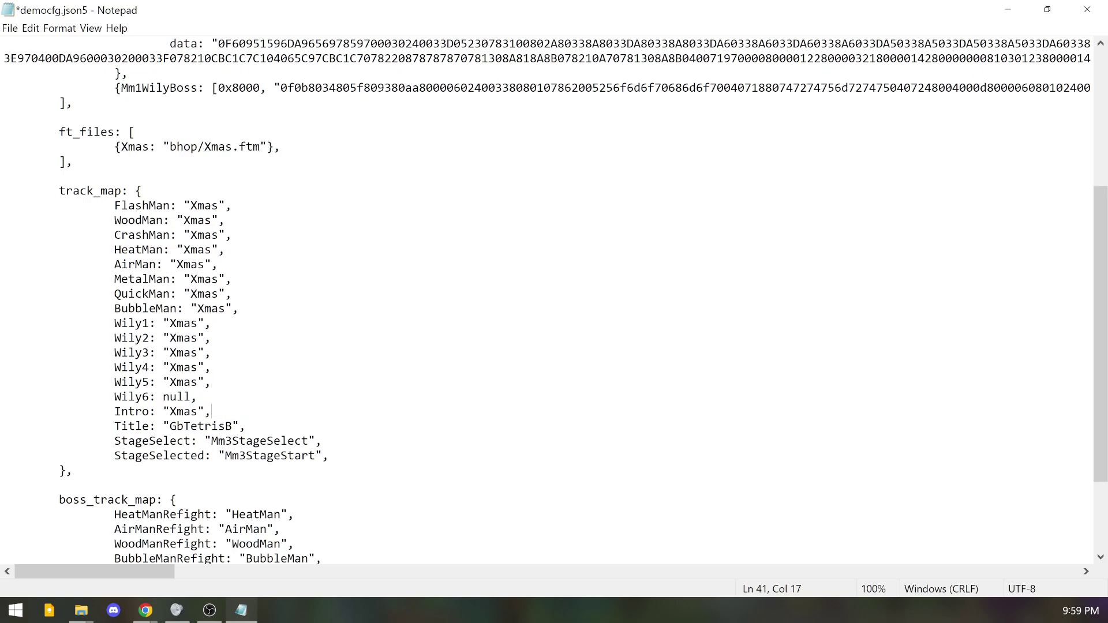
{"action": "double_click", "coordinate": [199, 426]}
{"action": "key", "text": "ctrl+v"}
{"action": "double_click", "coordinate": [274, 440]}
{"action": "key", "text": "ctrl+v"}
{"action": "double_click", "coordinate": [272, 456]}
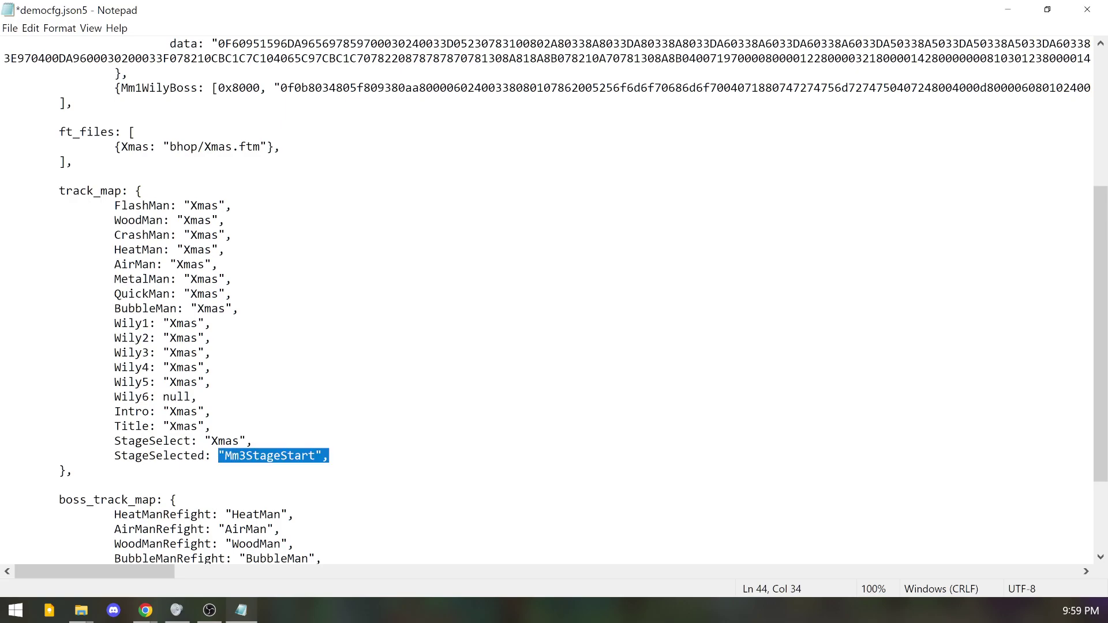
{"action": "key", "text": "ctrl+v"}
Set all eight boss_track_map Refight values and the boss Wily6 value to Xmas.
{"action": "scroll", "coordinate": [272, 347], "scroll_direction": "down", "scroll_amount": 3}
{"action": "double_click", "coordinate": [260, 396]}
{"action": "key", "text": "ctrl+v"}
{"action": "double_click", "coordinate": [248, 411]}
{"action": "key", "text": "ctrl+v"}
{"action": "double_click", "coordinate": [257, 426]}
{"action": "key", "text": "ctrl+v"}
{"action": "double_click", "coordinate": [277, 440]}
{"action": "key", "text": "ctrl+v"}
{"action": "double_click", "coordinate": [269, 456]}
{"action": "key", "text": "ctrl+v"}
{"action": "double_click", "coordinate": [269, 470]}
{"action": "key", "text": "ctrl+v"}
{"action": "left_click", "coordinate": [258, 484]}
{"action": "double_click", "coordinate": [258, 484]}
{"action": "key", "text": "ctrl+v"}
{"action": "double_click", "coordinate": [265, 499]}
{"action": "key", "text": "ctrl+v"}
{"action": "double_click", "coordinate": [208, 514]}
{"action": "key", "text": "ctrl+v"}
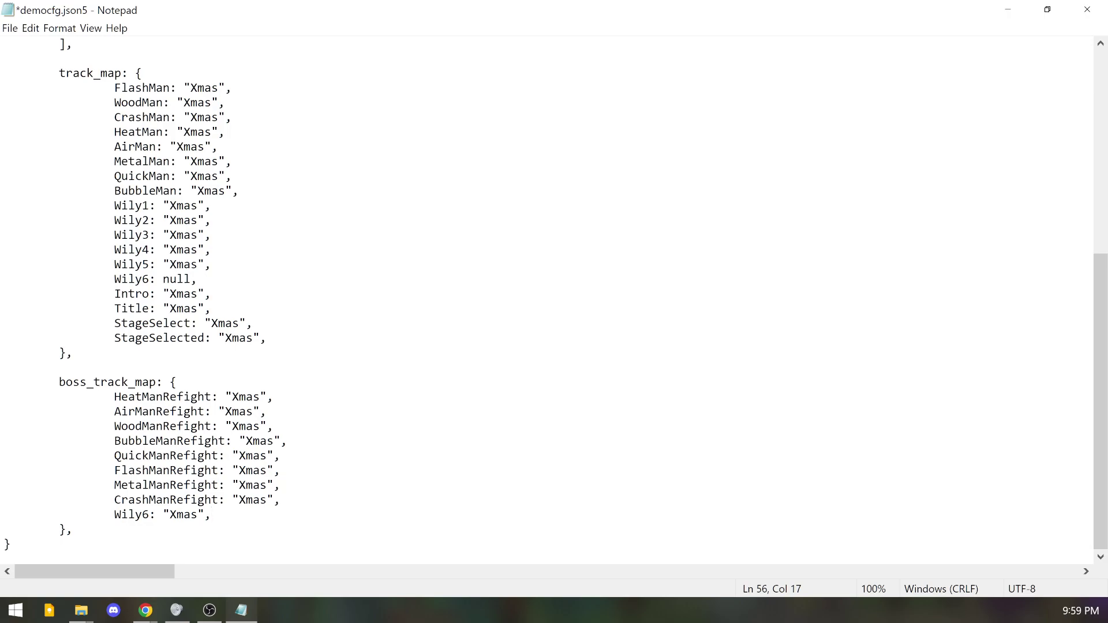
Check the track_map heading, the Xmas name in ft_files, and FlashMan's "Xmas" value.
{"action": "scroll", "coordinate": [548, 288], "scroll_direction": "up", "scroll_amount": 3}
{"action": "scroll", "coordinate": [548, 289], "scroll_direction": "down", "scroll_amount": 3}
{"action": "scroll", "coordinate": [548, 300], "scroll_direction": "up", "scroll_amount": 2}
{"action": "left_click_drag", "start_coordinate": [59, 147], "coordinate": [142, 146]}
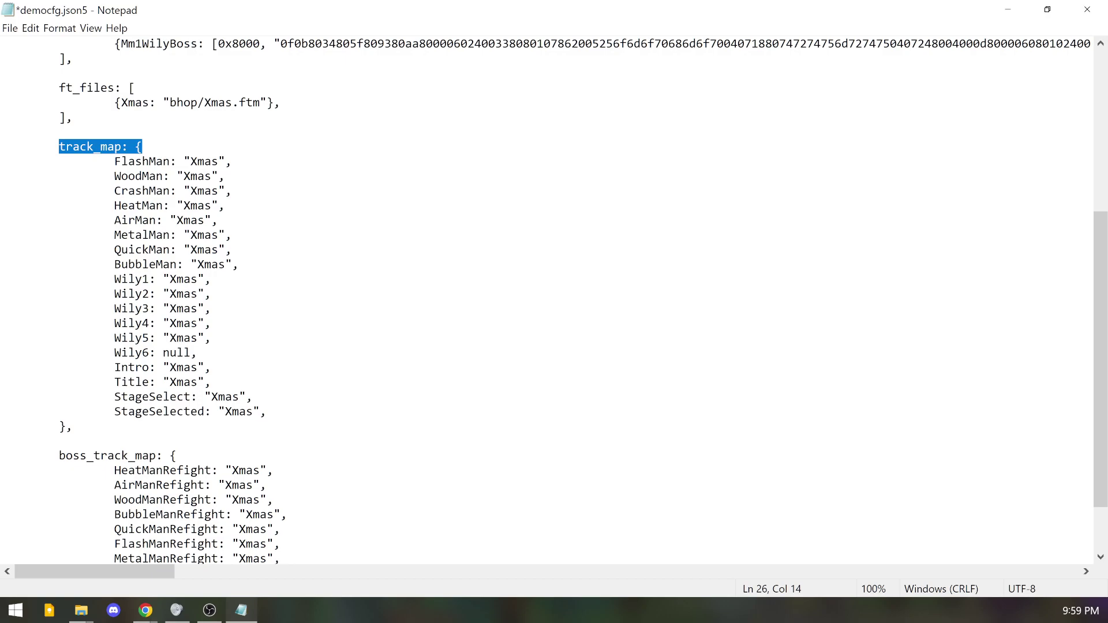
{"action": "scroll", "coordinate": [549, 300], "scroll_direction": "up", "scroll_amount": 2}
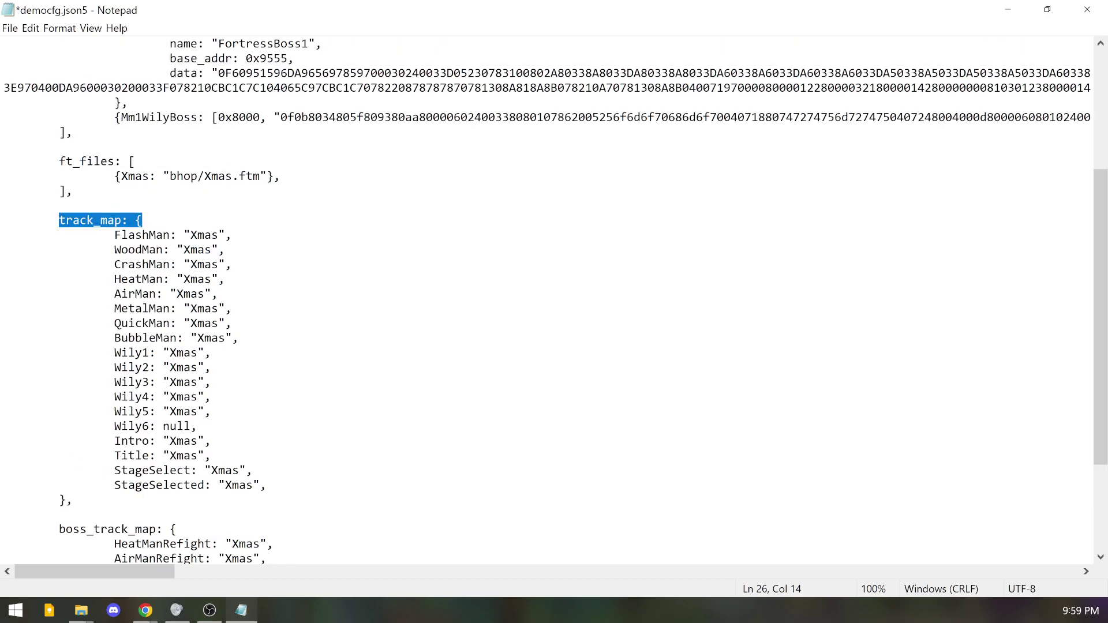
{"action": "left_click_drag", "start_coordinate": [121, 177], "coordinate": [149, 176]}
{"action": "left_click_drag", "start_coordinate": [191, 235], "coordinate": [218, 235]}
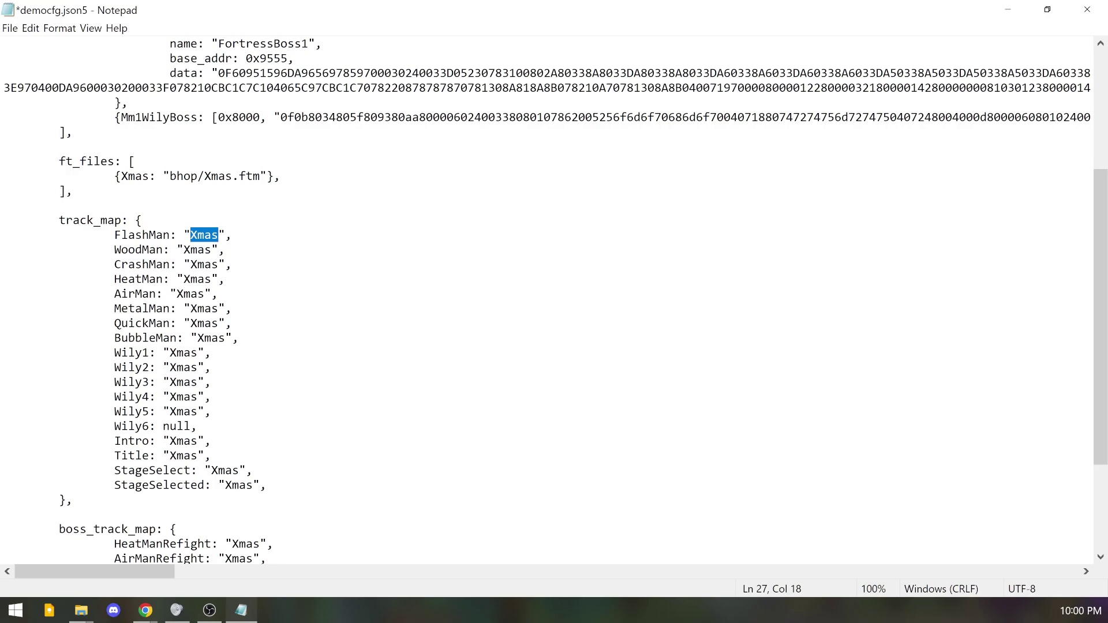
{"action": "key", "text": "End"}
Save democfg.json5 with Ctrl+S and confirm it under the File menu.
{"action": "key", "text": "ctrl+s"}
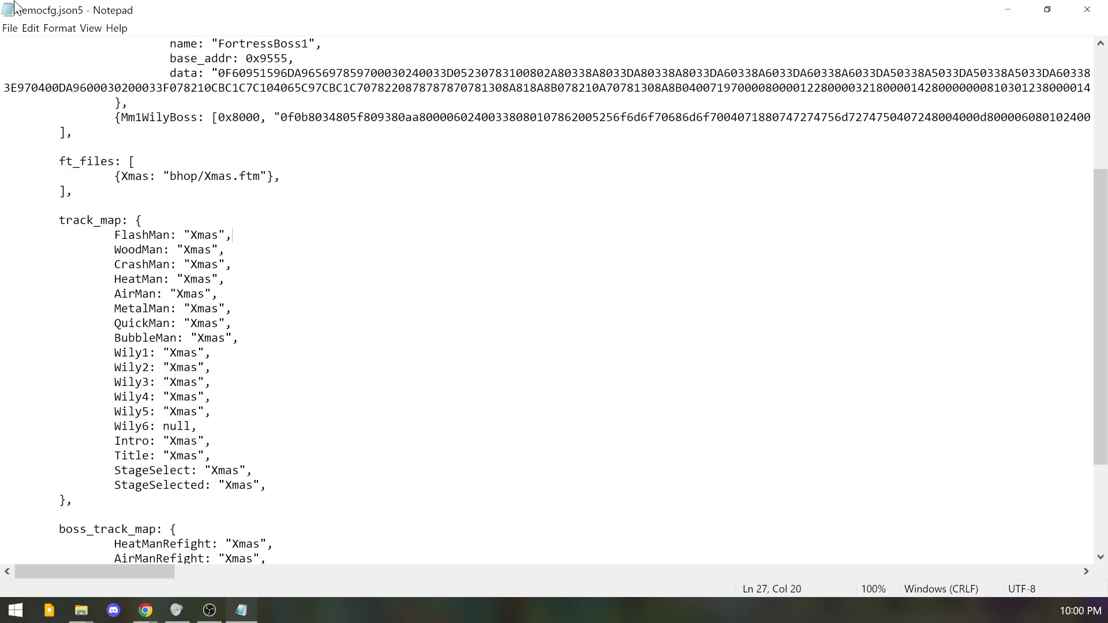
{"action": "left_click", "coordinate": [10, 28]}
{"action": "left_click", "coordinate": [63, 91]}
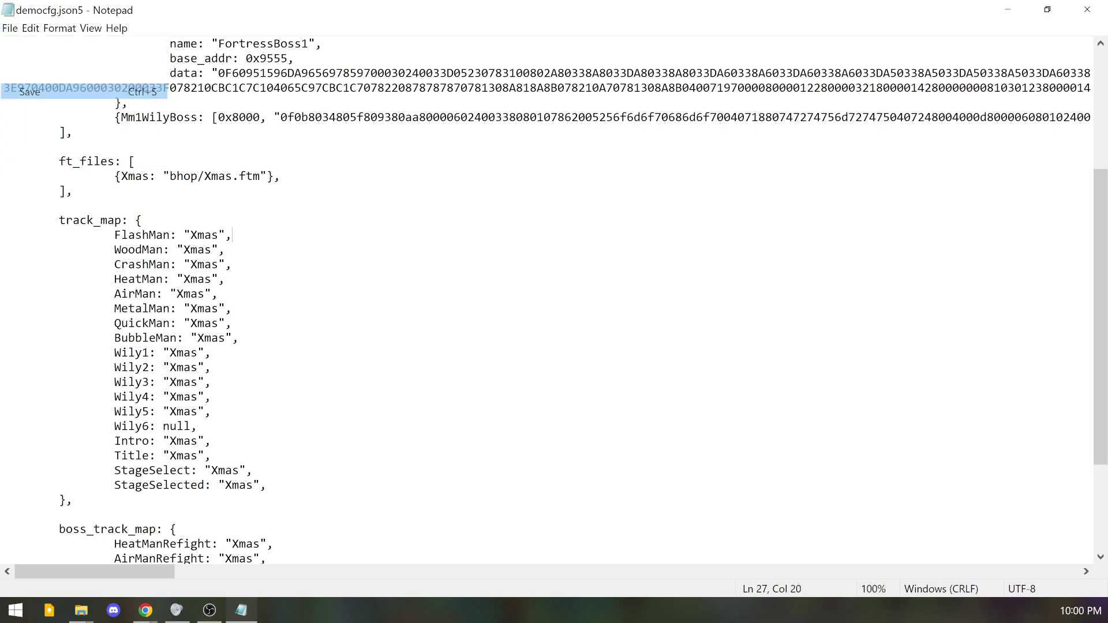
{"action": "key", "text": "Up"}
{"action": "scroll", "coordinate": [555, 301], "scroll_direction": "up", "scroll_amount": 5}
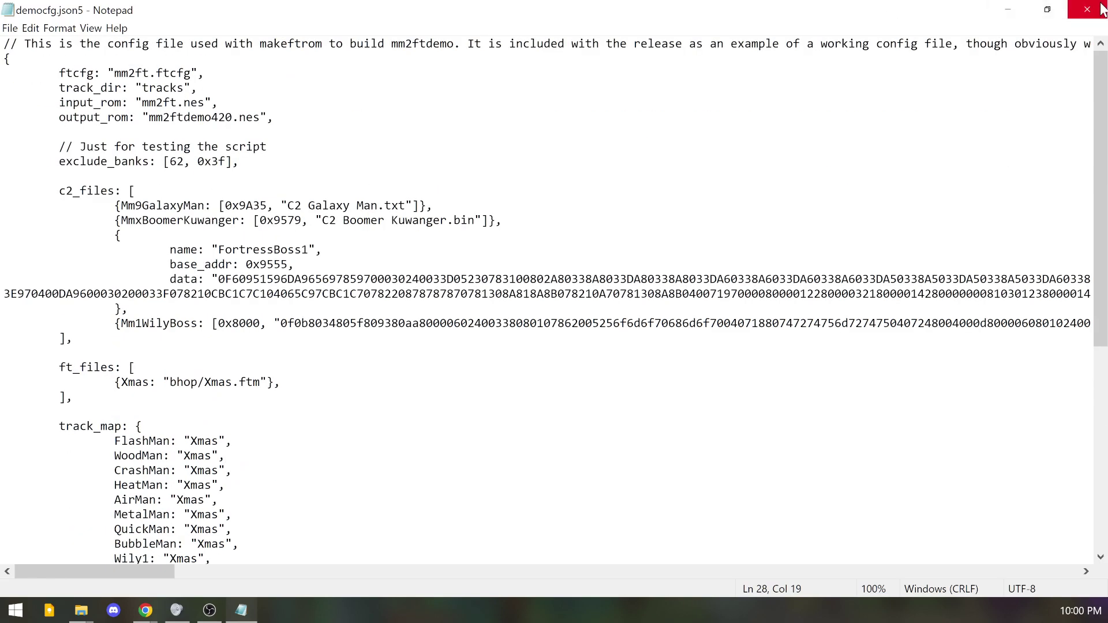